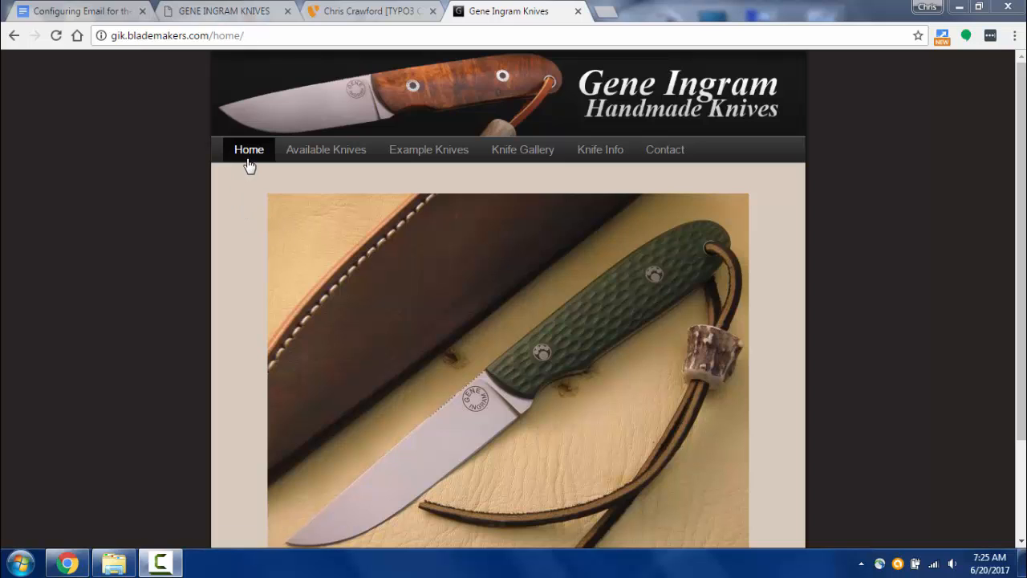
Browse the new site's Available Knives, Example Knives, Knife Gallery, Knife Info and Contact pages
click(313, 151)
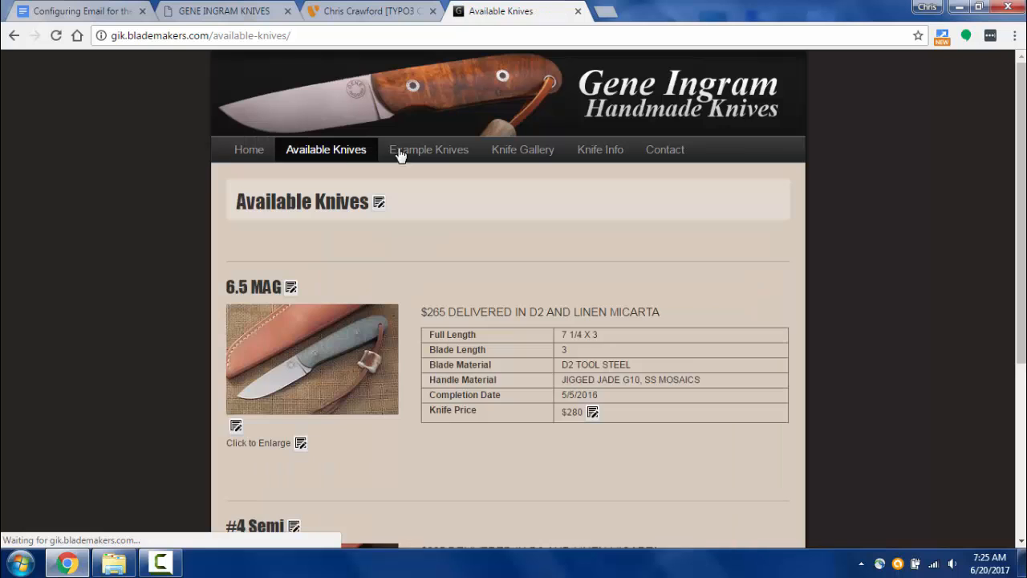
click(426, 152)
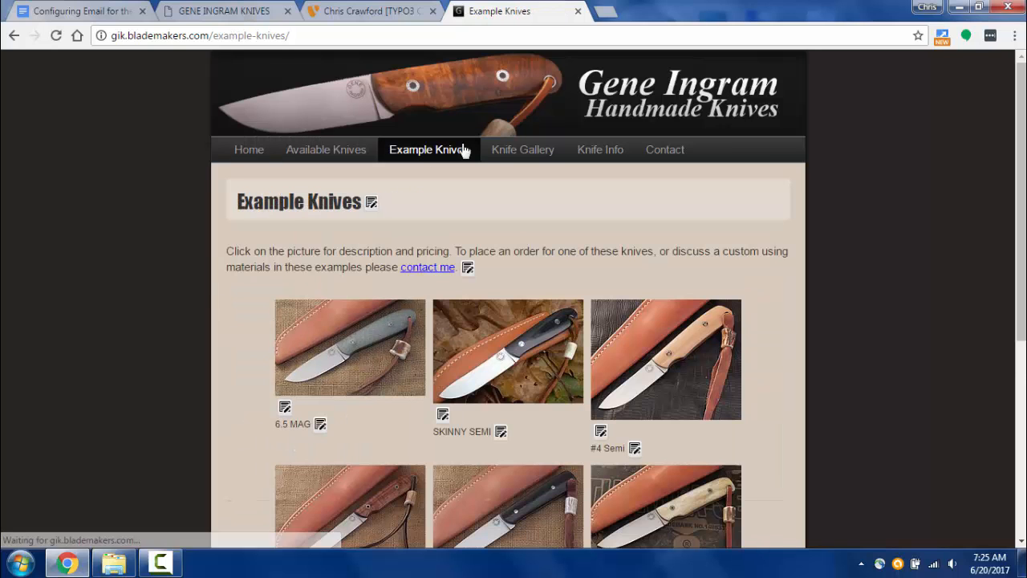
click(506, 152)
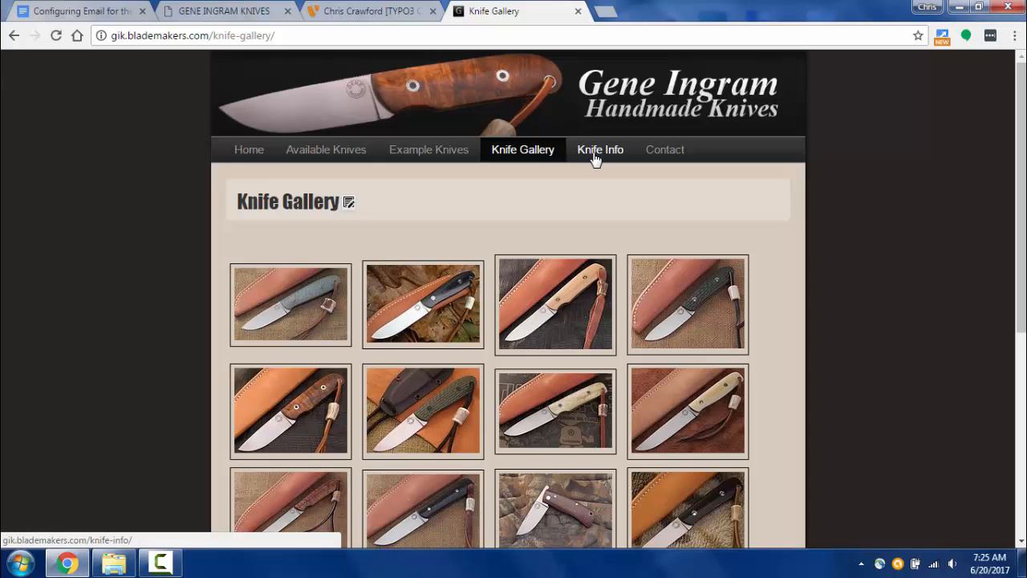
click(595, 159)
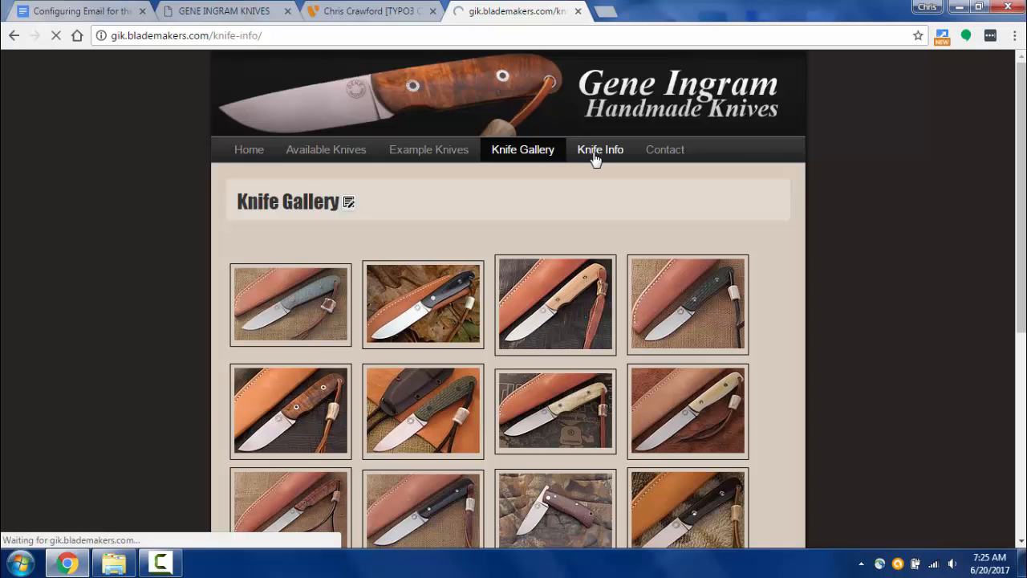
click(655, 158)
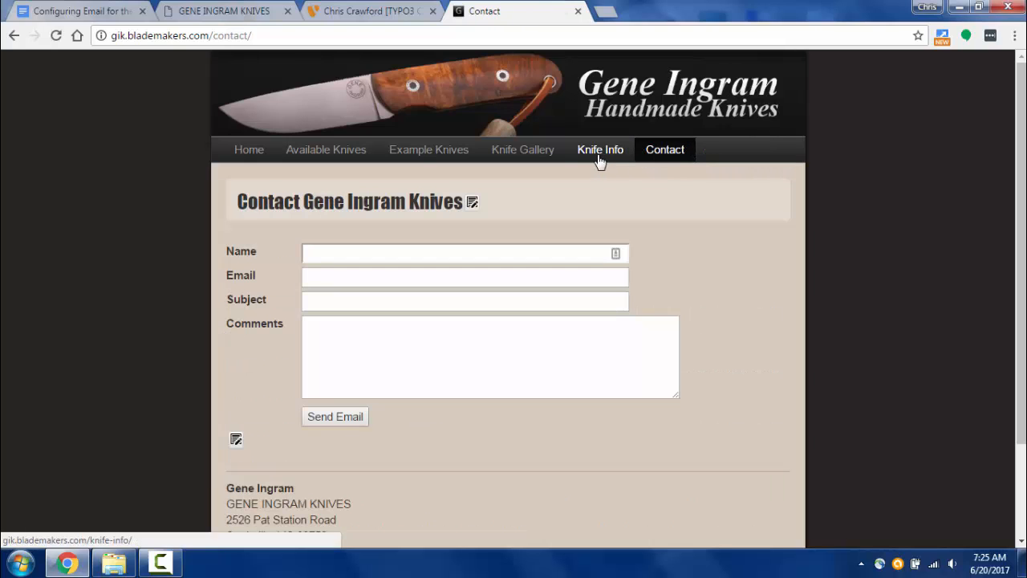
Return to Knife Info, then bring up the old knife site for comparison
click(596, 159)
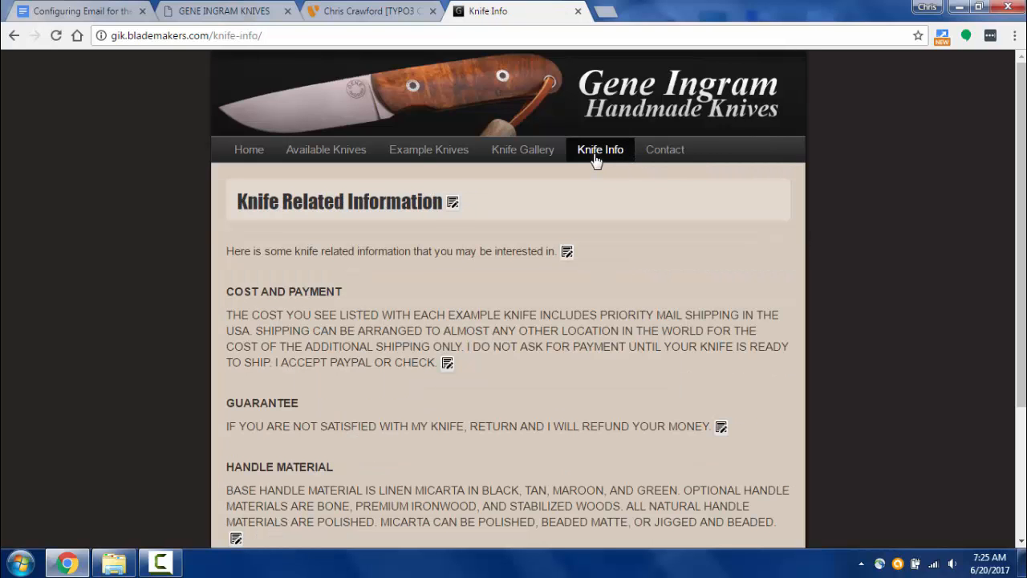
click(216, 12)
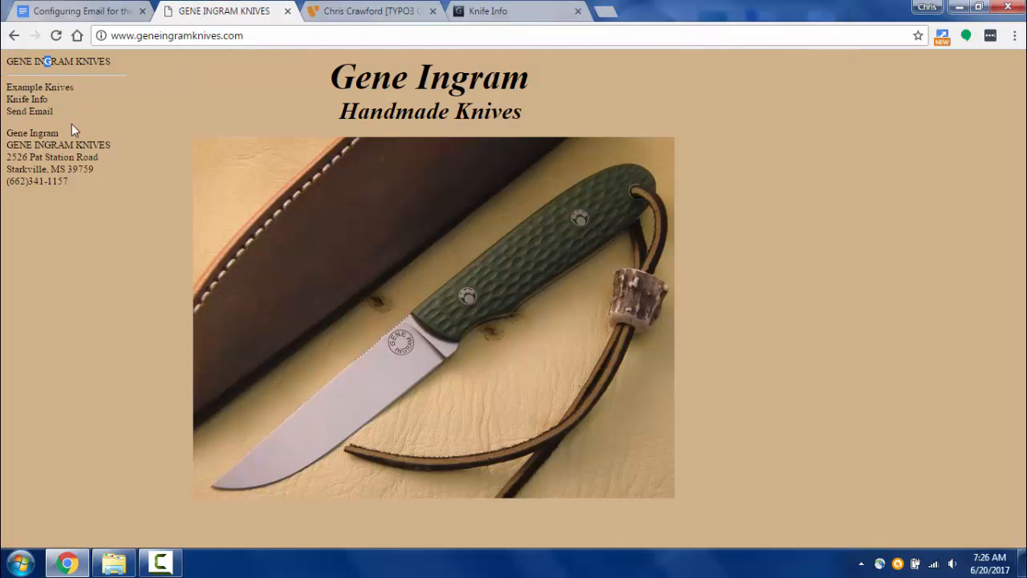
Flip between the TYPO3 backend, the old site's home page and the new Knife Info page, ending on Knife Info
click(380, 14)
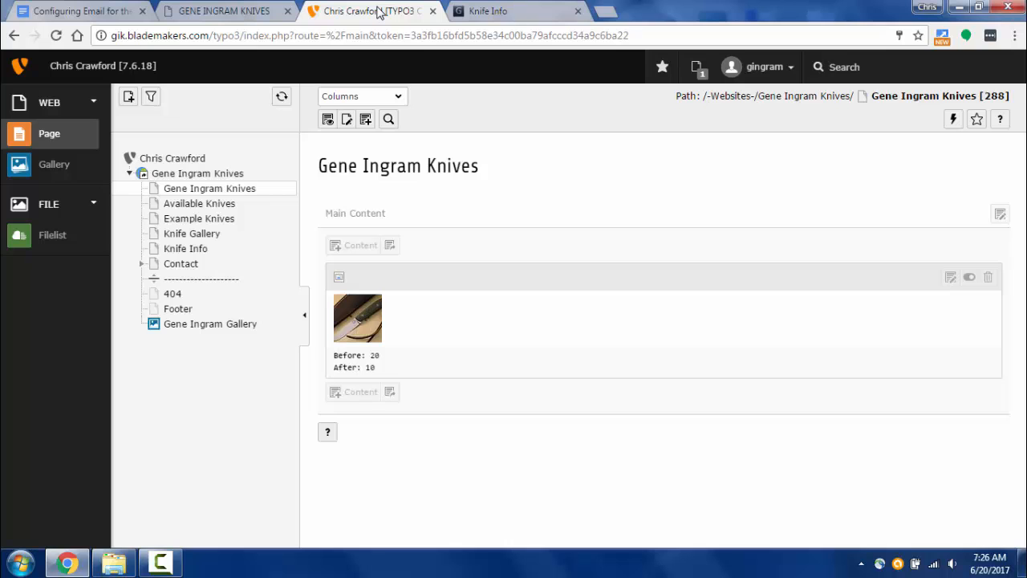
click(502, 12)
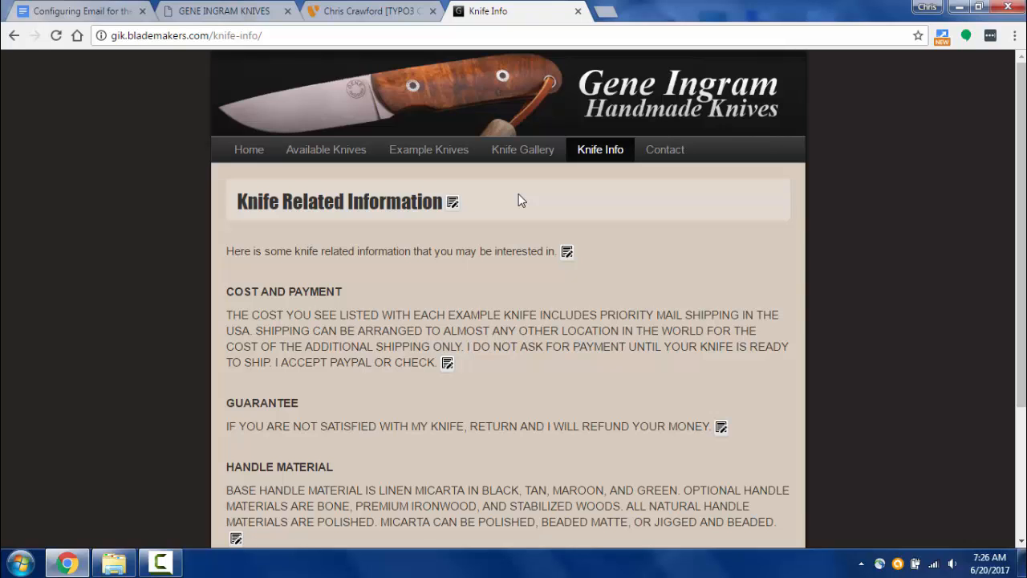
click(250, 12)
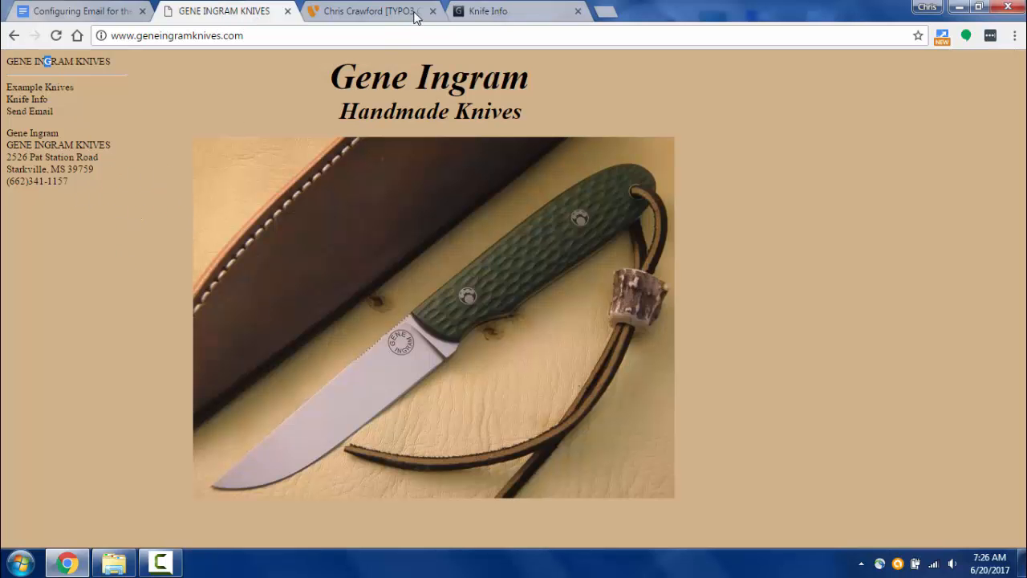
click(377, 12)
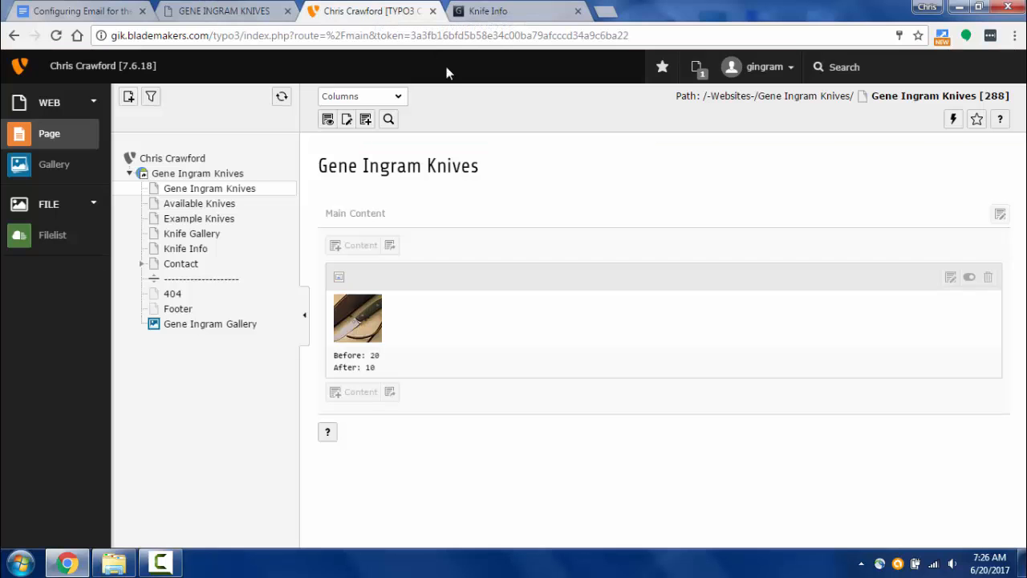
click(497, 11)
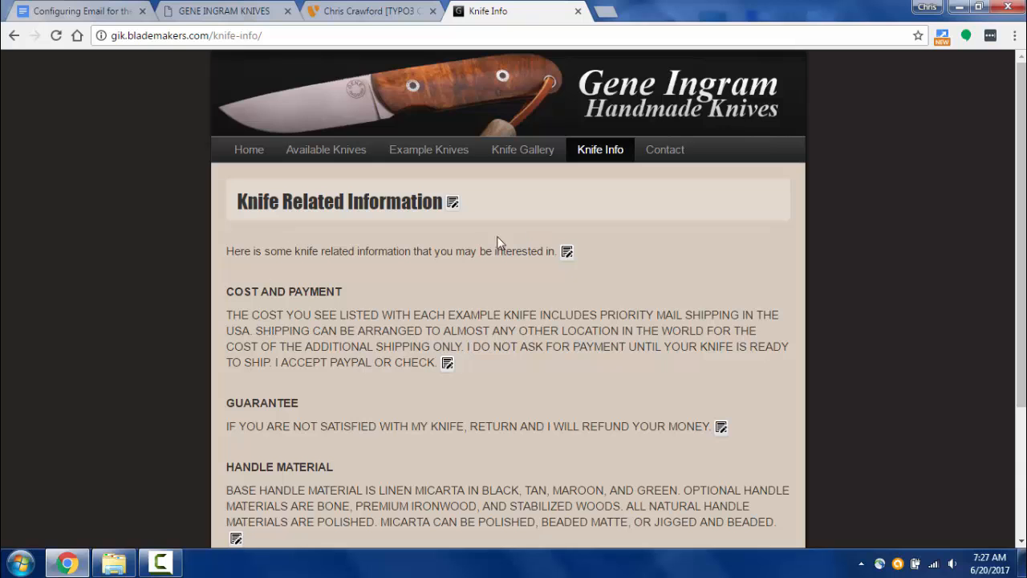
scroll(463, 313, down, 3)
scroll(463, 313, up, 3)
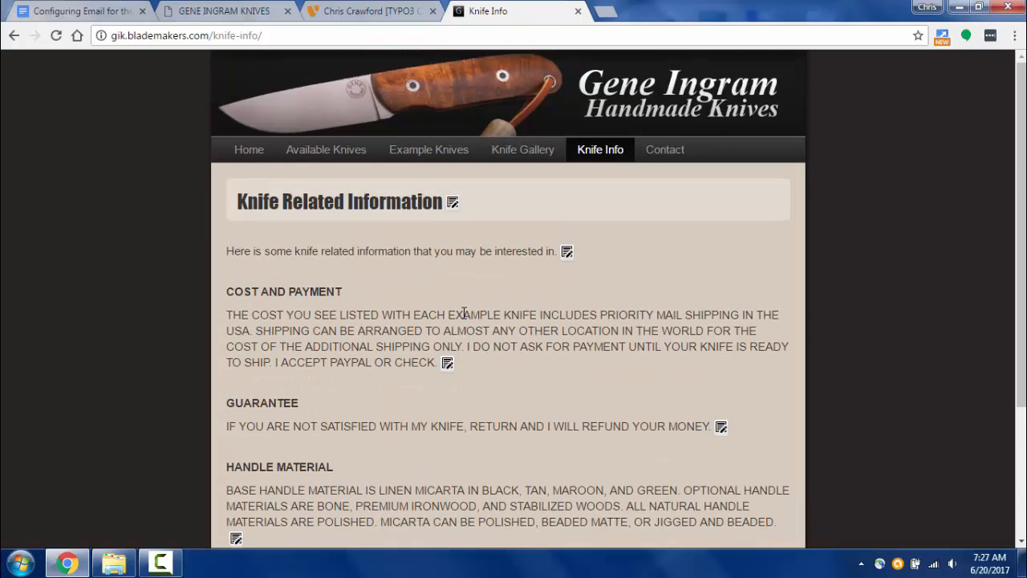
click(522, 157)
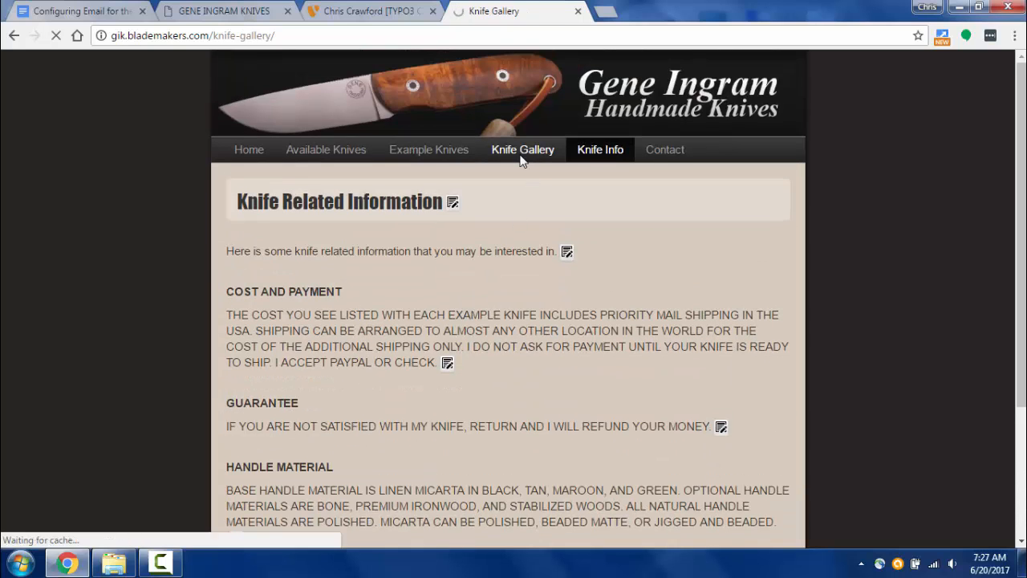
click(619, 158)
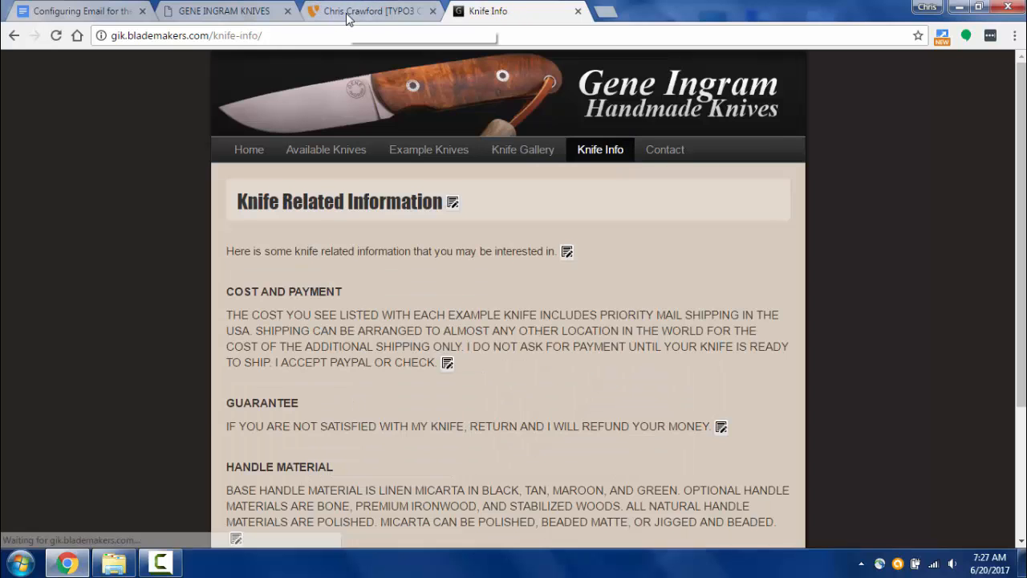
click(303, 18)
click(252, 16)
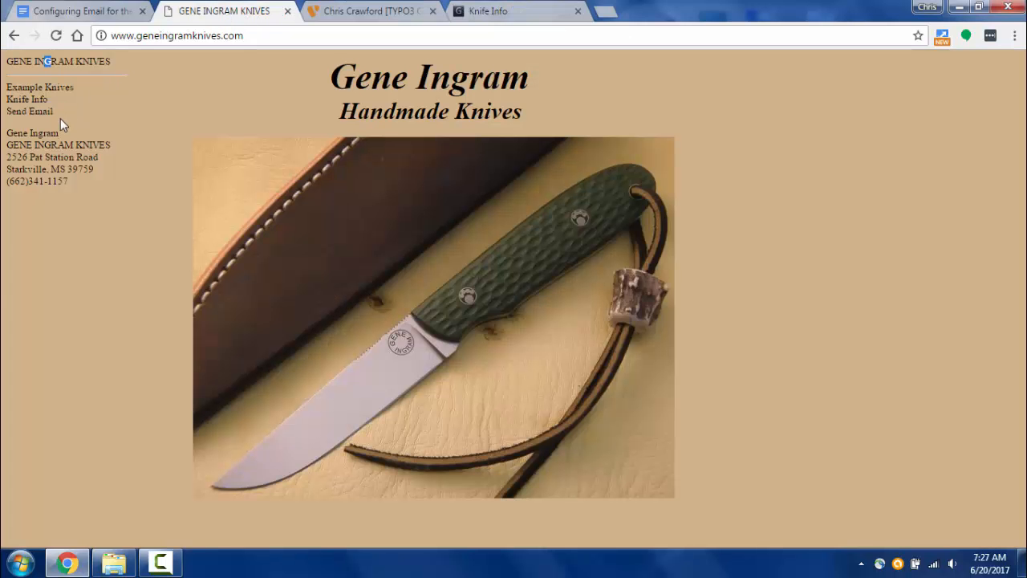
click(25, 100)
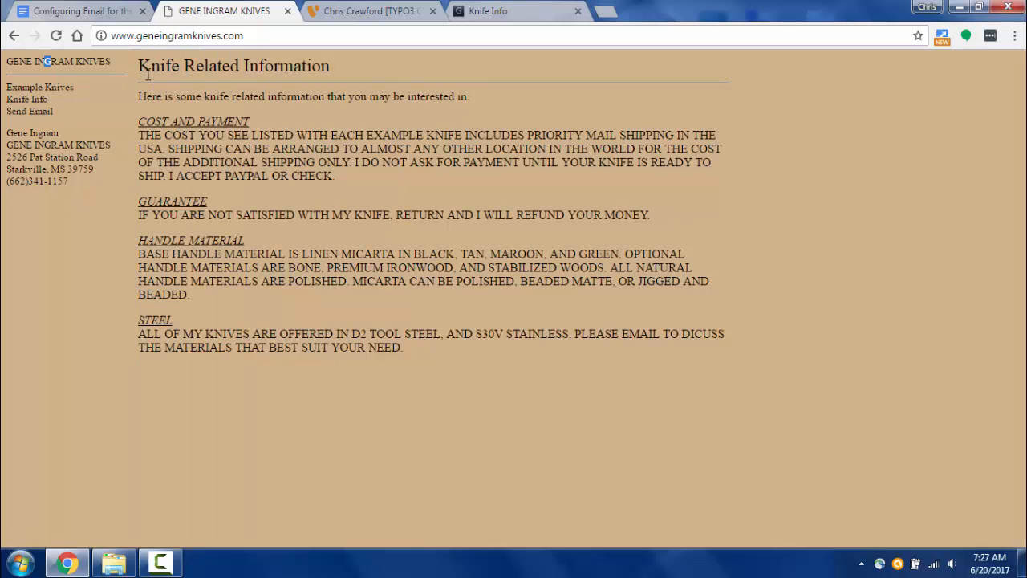
drag(140, 66, 330, 65)
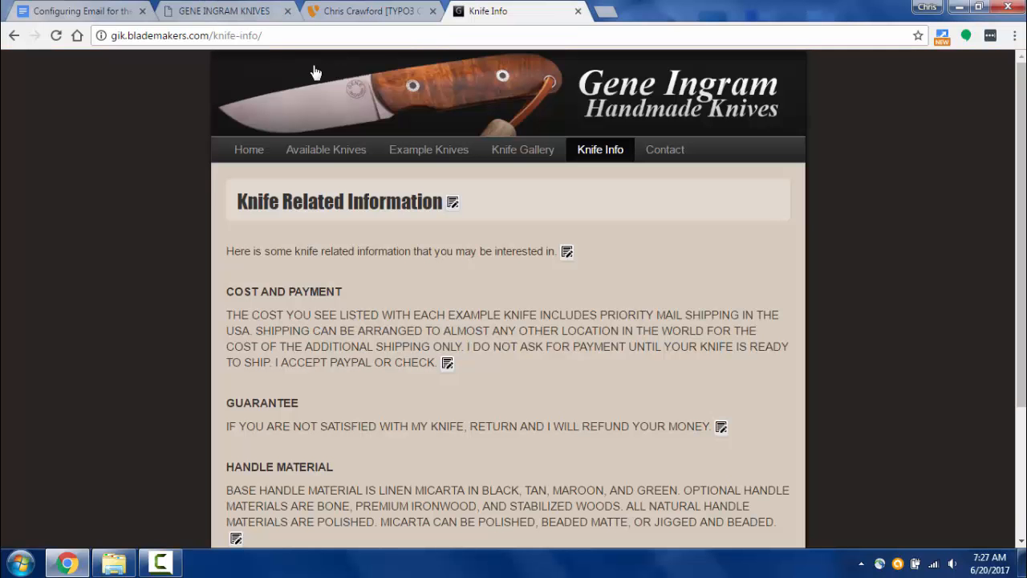
click(485, 12)
click(229, 12)
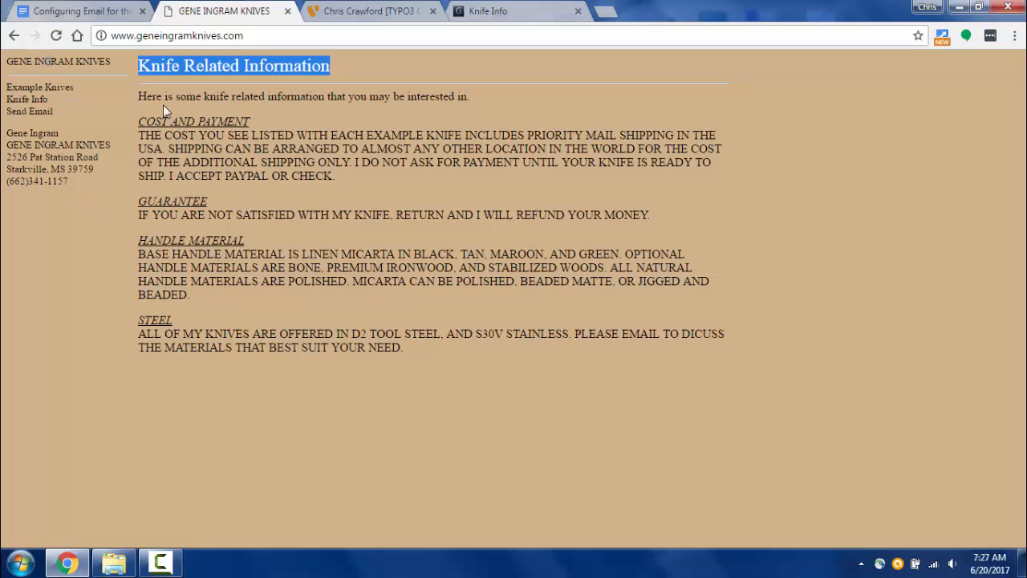
click(137, 102)
drag(137, 95, 471, 98)
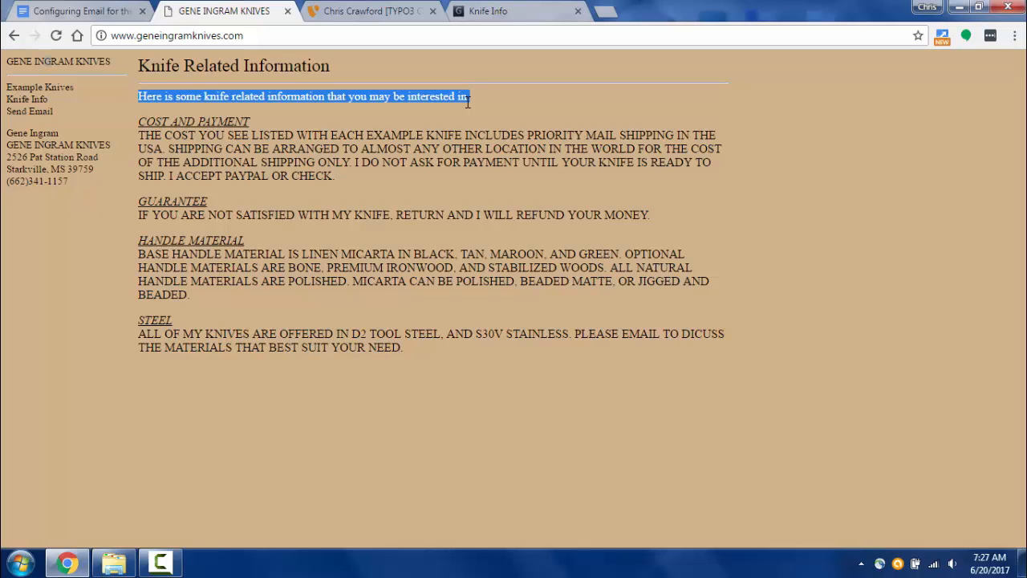
click(491, 12)
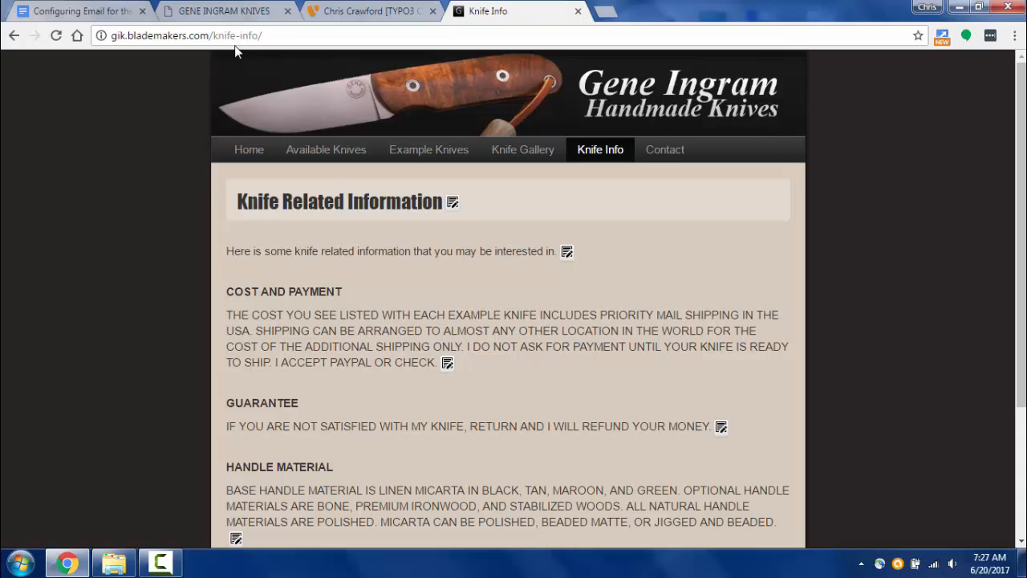
scroll(384, 380, down, 3)
scroll(321, 241, up, 3)
click(207, 10)
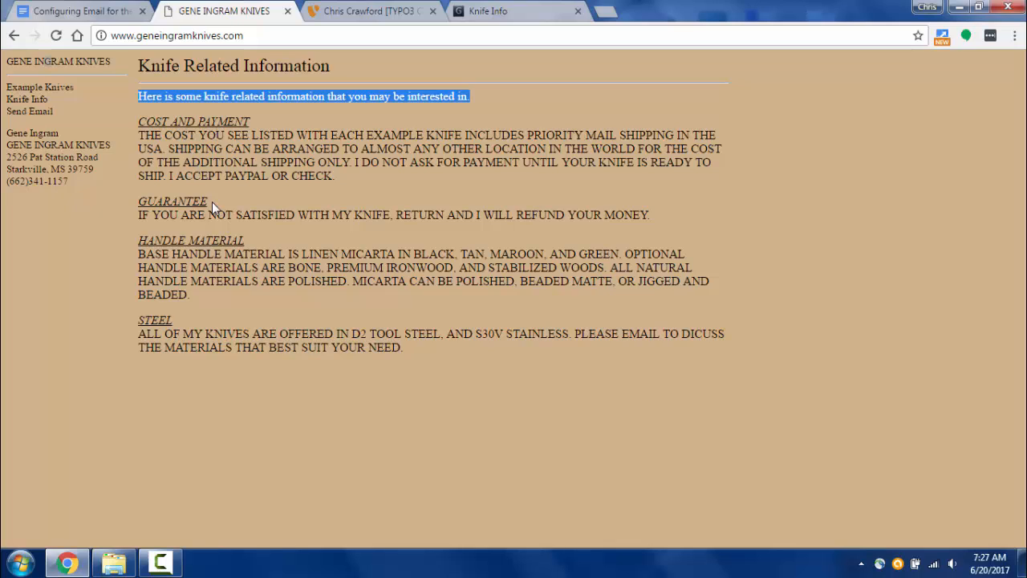
click(191, 96)
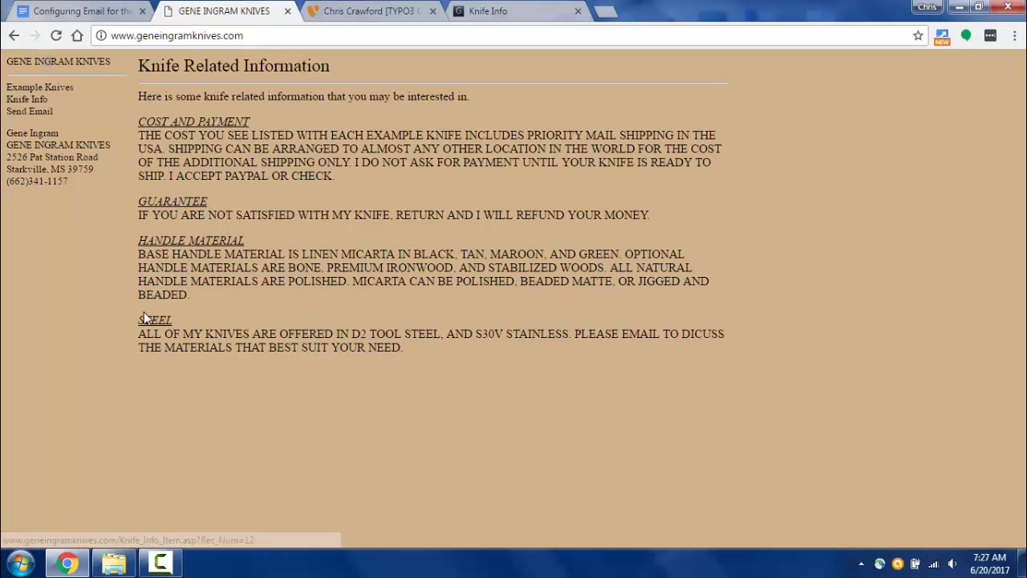
click(513, 11)
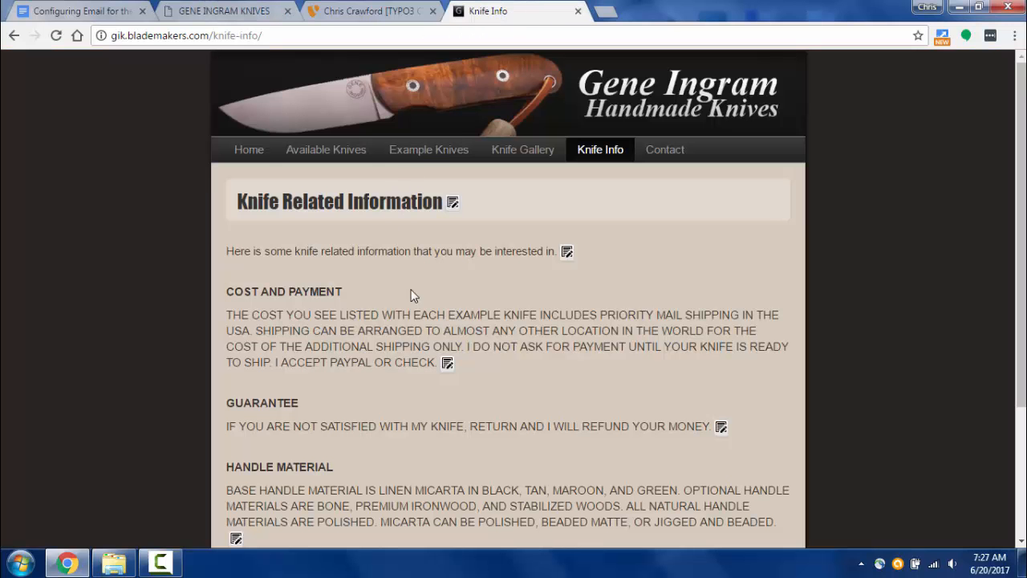
Compare the new Knife Info page against the old site's version, then return to the TYPO3 page module
scroll(482, 311, down, 1)
scroll(484, 276, up, 1)
click(226, 11)
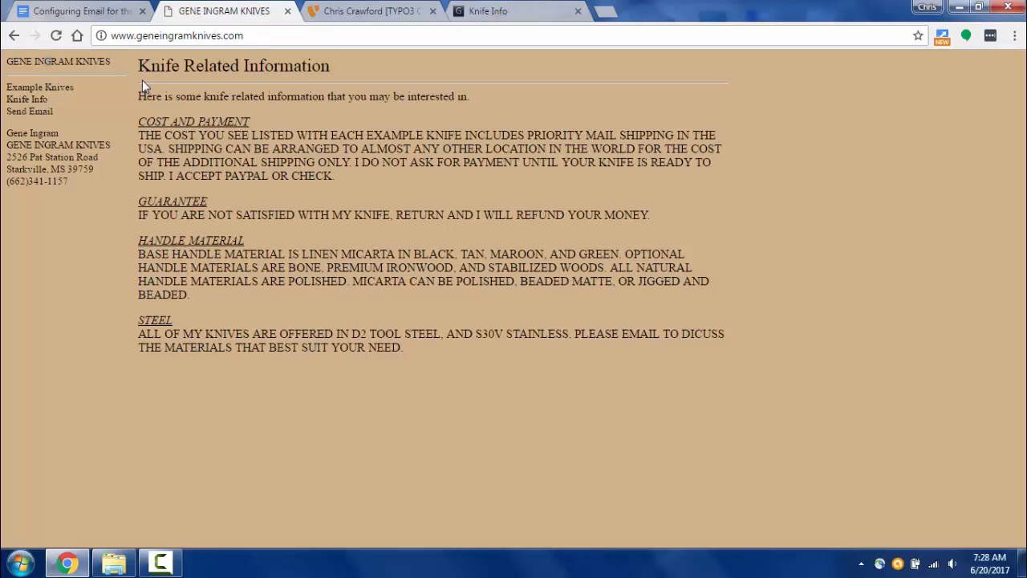
click(492, 18)
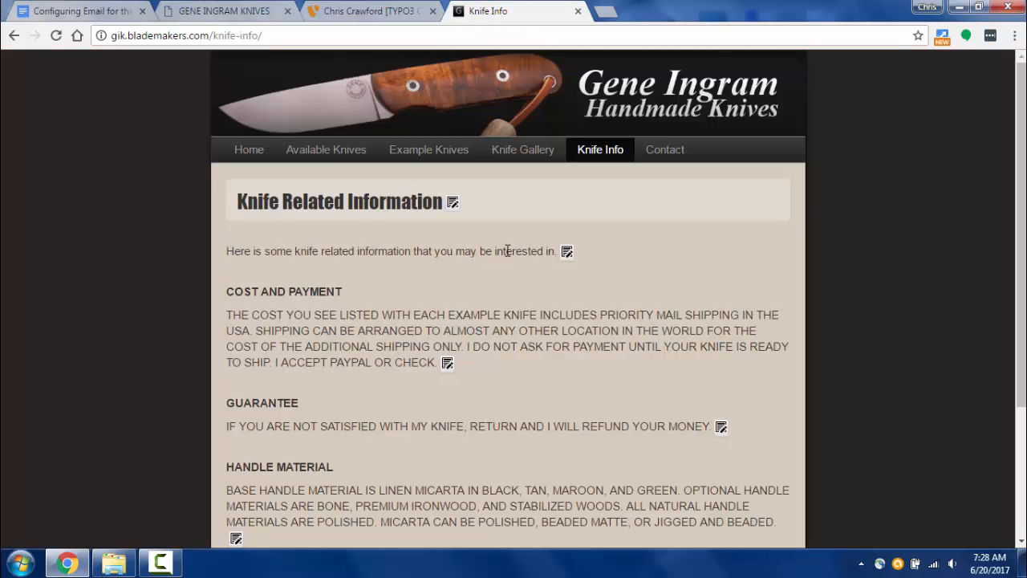
scroll(521, 297, down, 1)
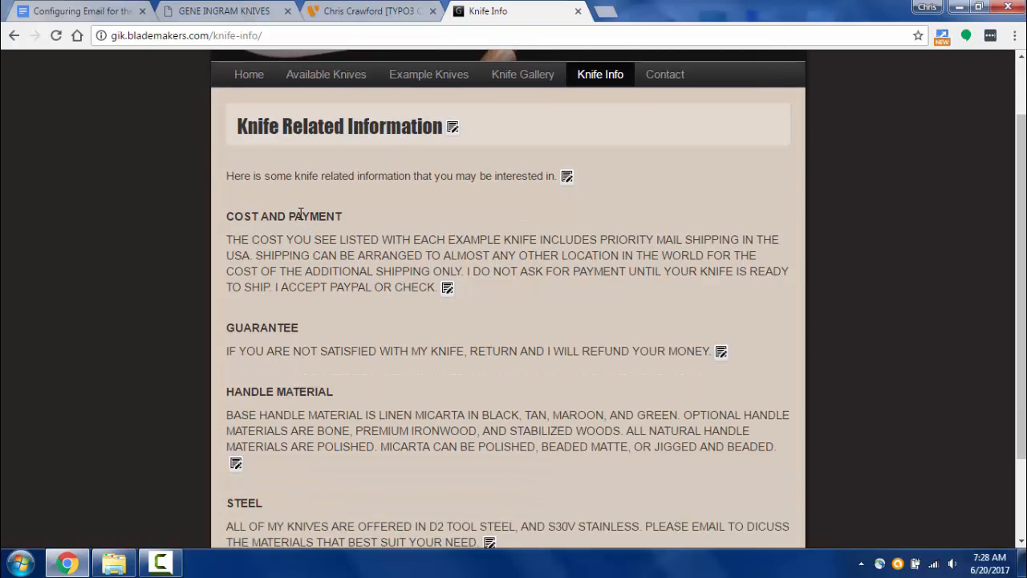
scroll(300, 213, down, 1)
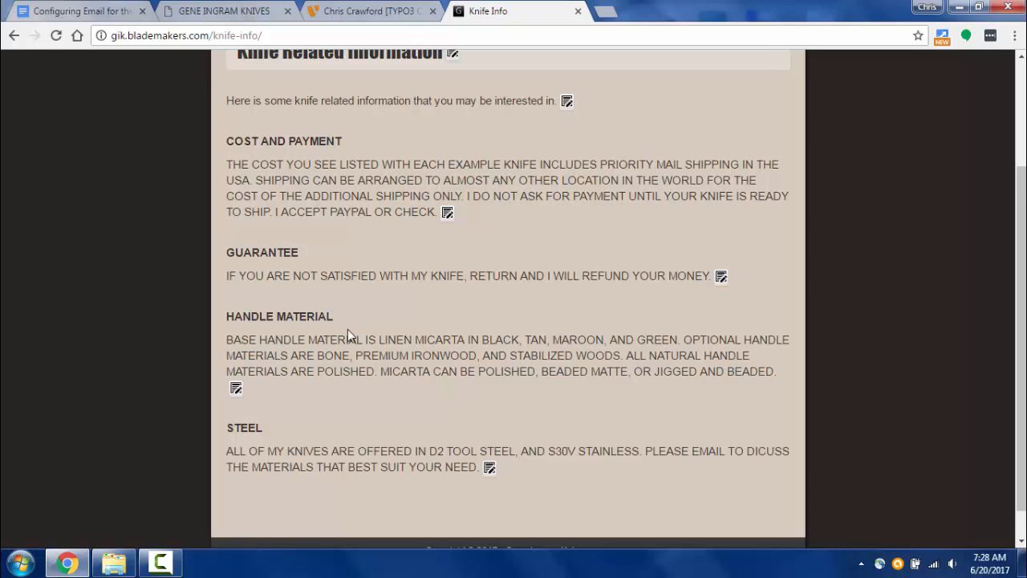
scroll(447, 390, up, 2)
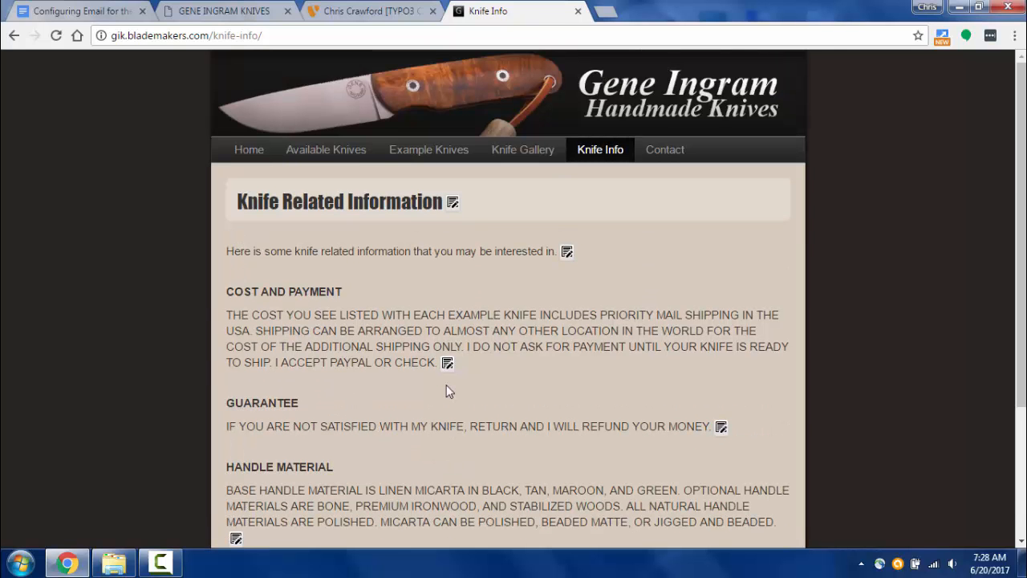
click(350, 18)
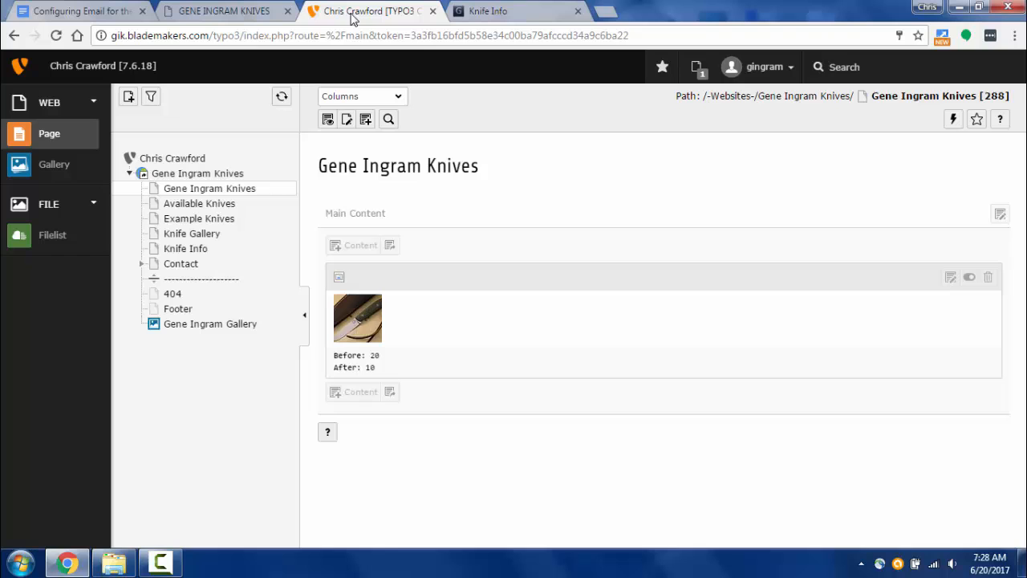
click(193, 250)
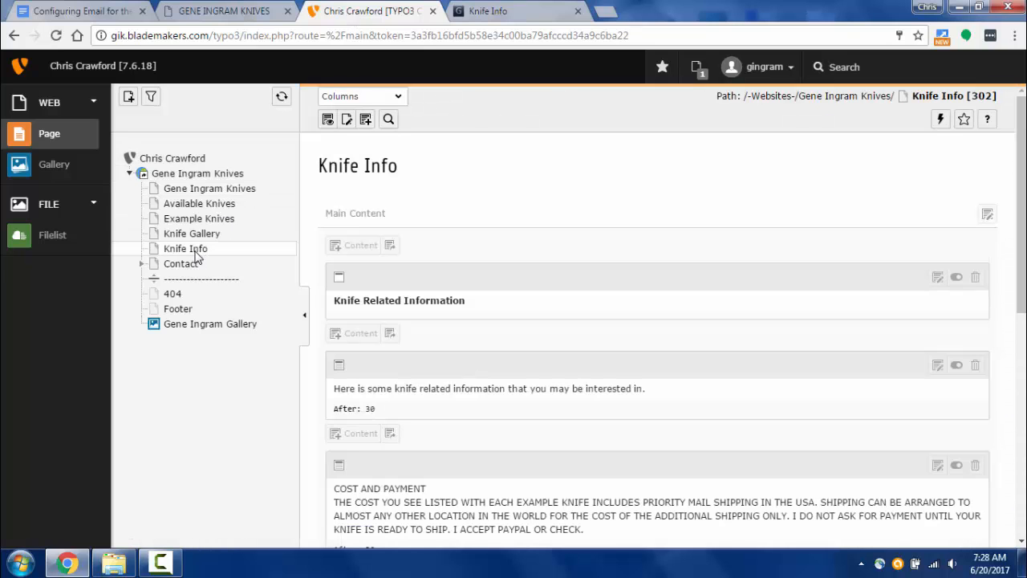
scroll(676, 179, down, 4)
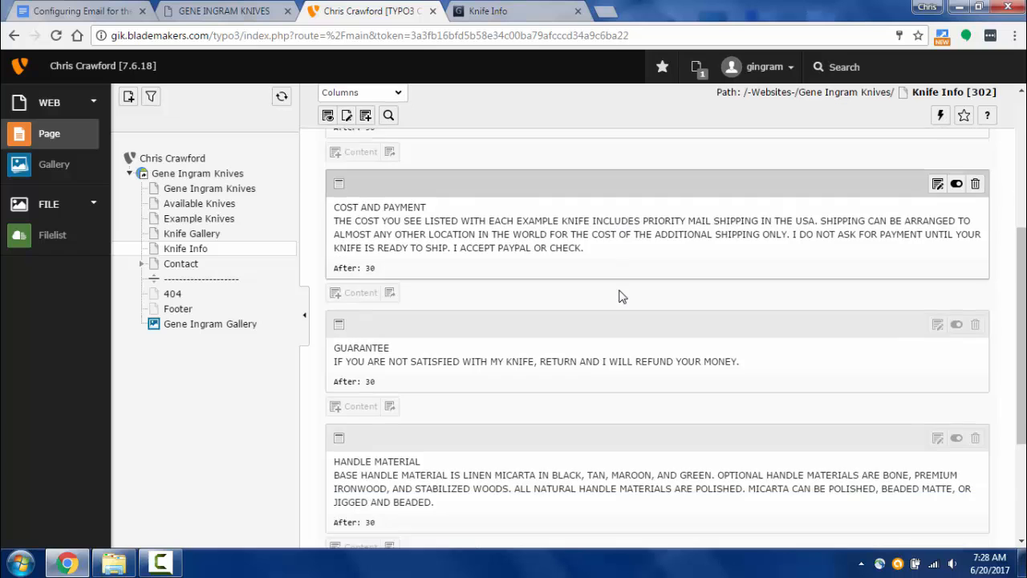
scroll(621, 297, down, 2)
scroll(481, 321, up, 6)
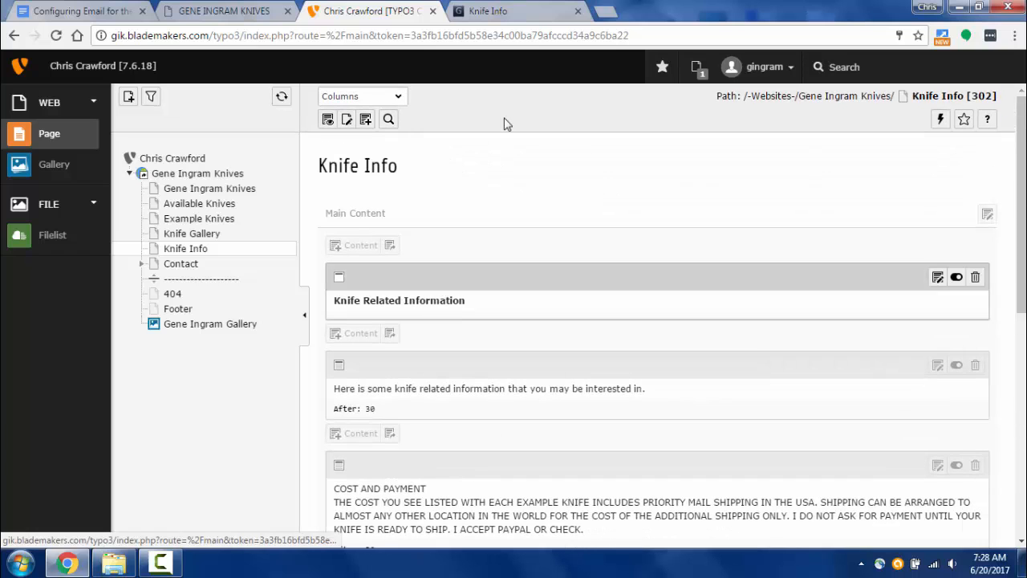
scroll(431, 366, down, 3)
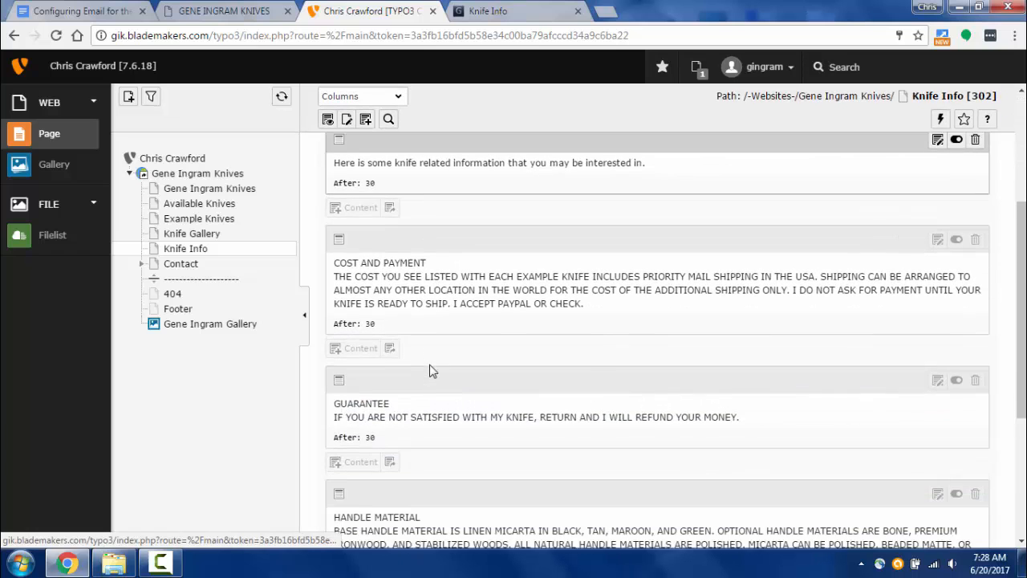
scroll(430, 370, down, 3)
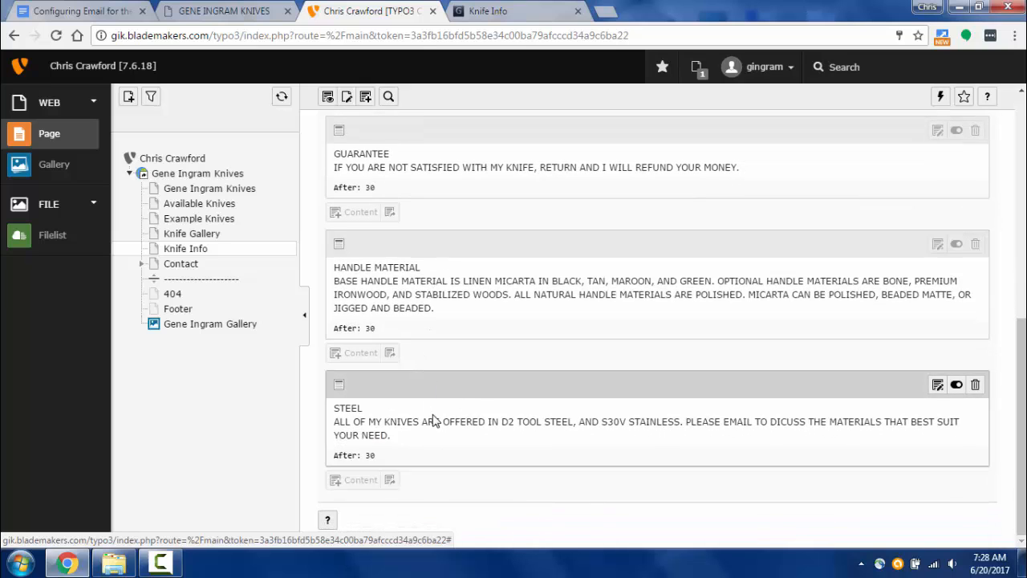
scroll(433, 421, up, 6)
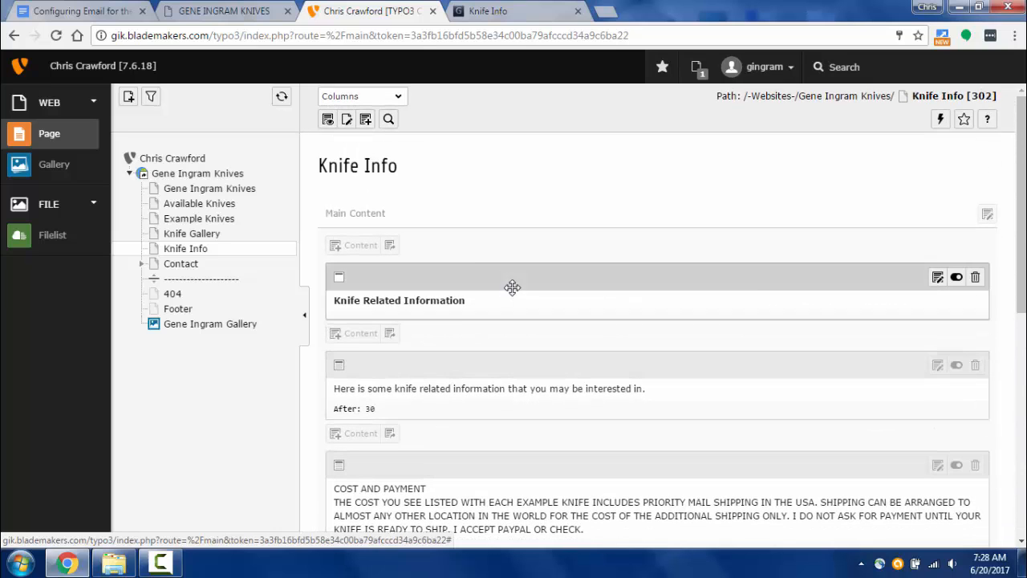
click(494, 17)
scroll(354, 397, down, 5)
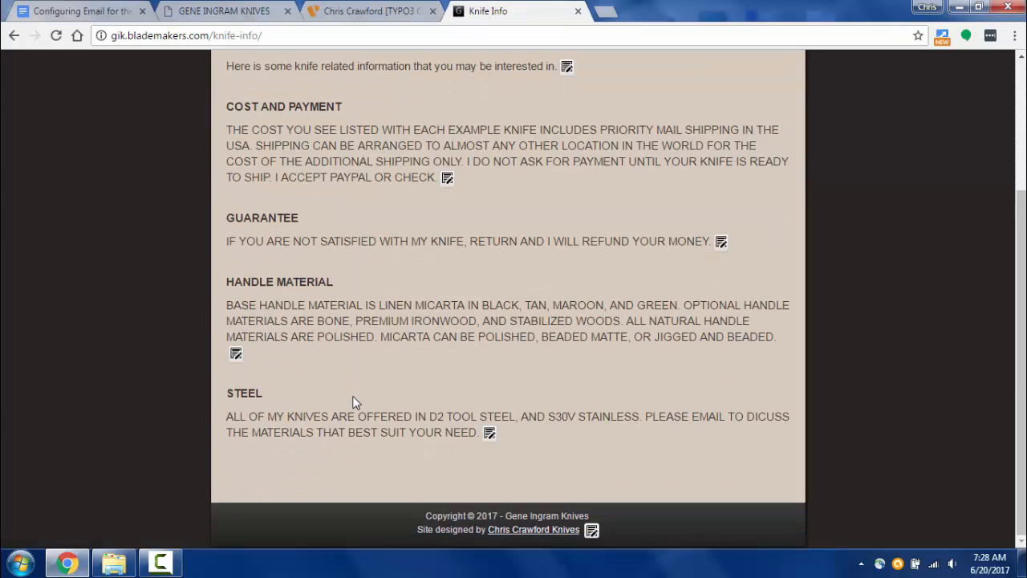
scroll(356, 401, up, 3)
scroll(351, 401, down, 2)
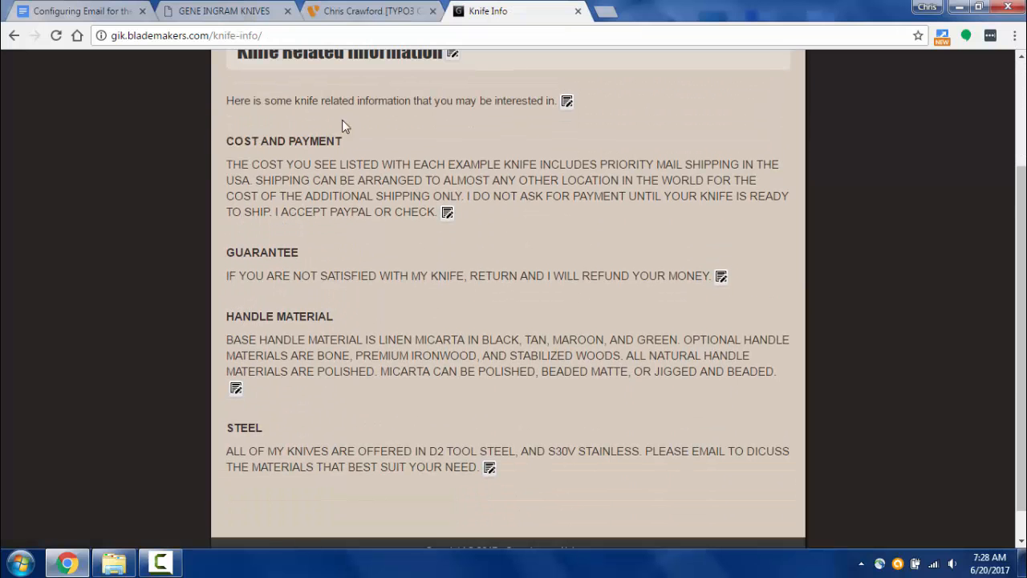
Open the Knife Info intro text element, compare it with the live page, and close it unchanged
click(366, 16)
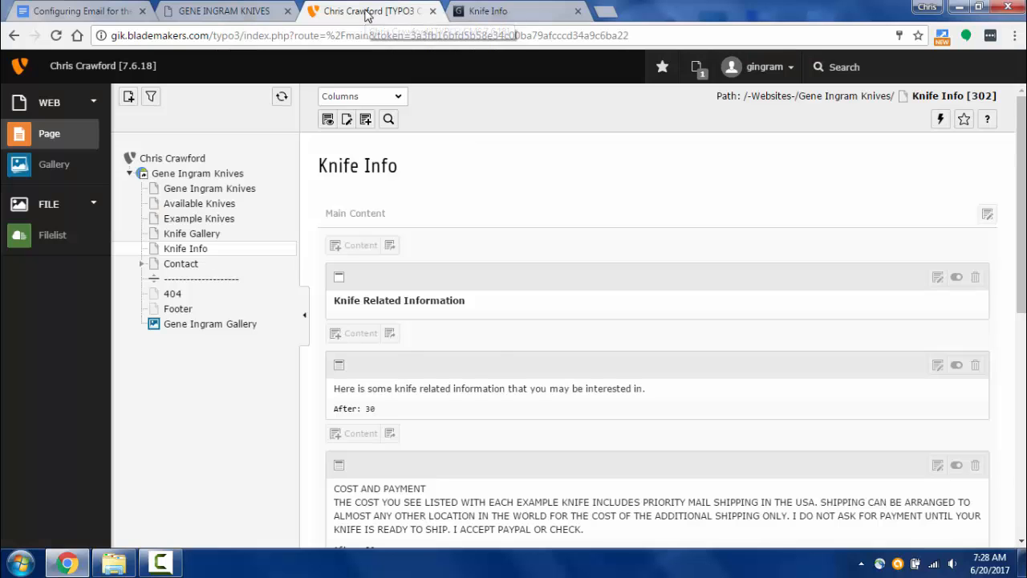
click(358, 391)
scroll(652, 337, down, 5)
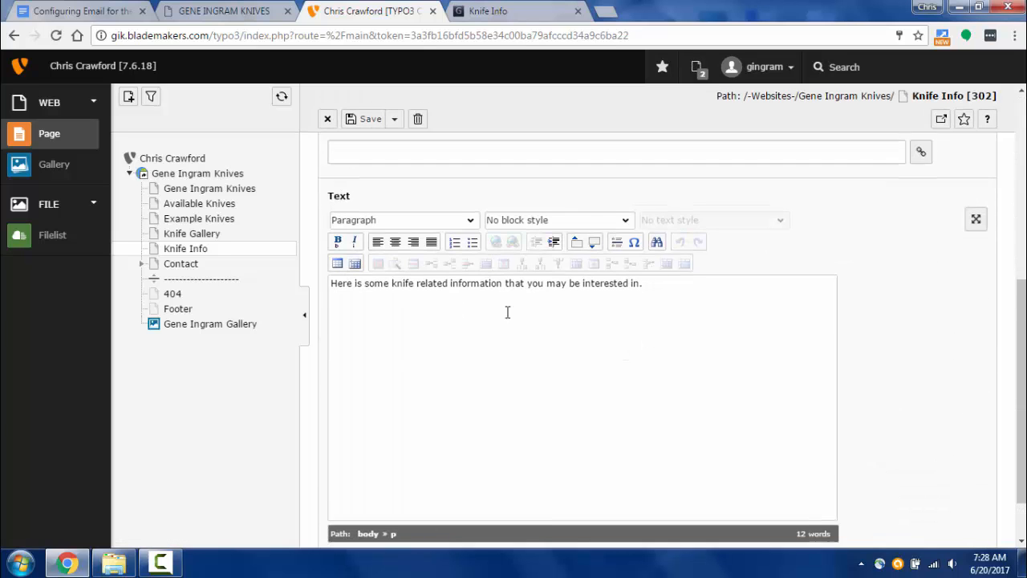
scroll(506, 309, down, 1)
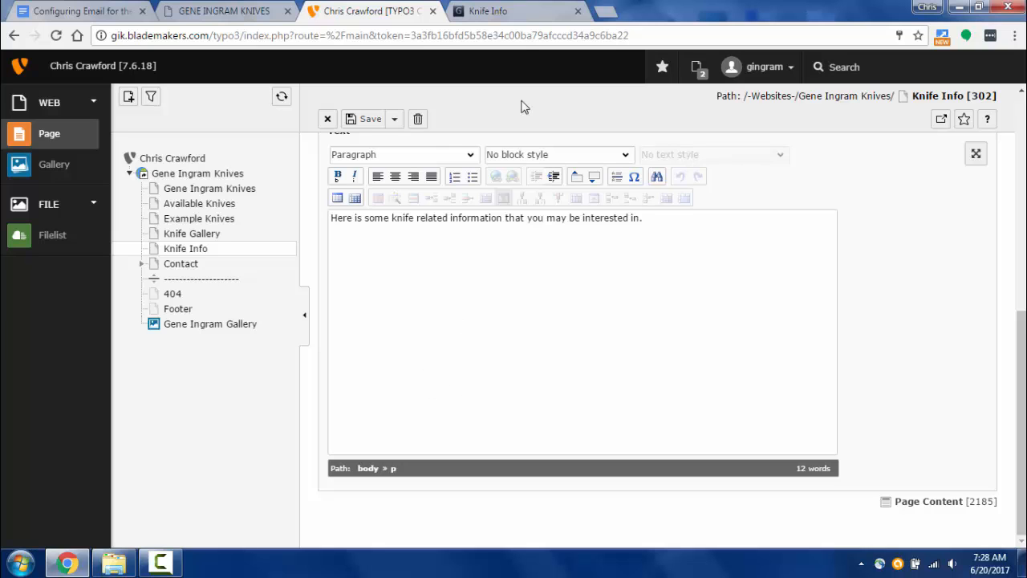
click(528, 15)
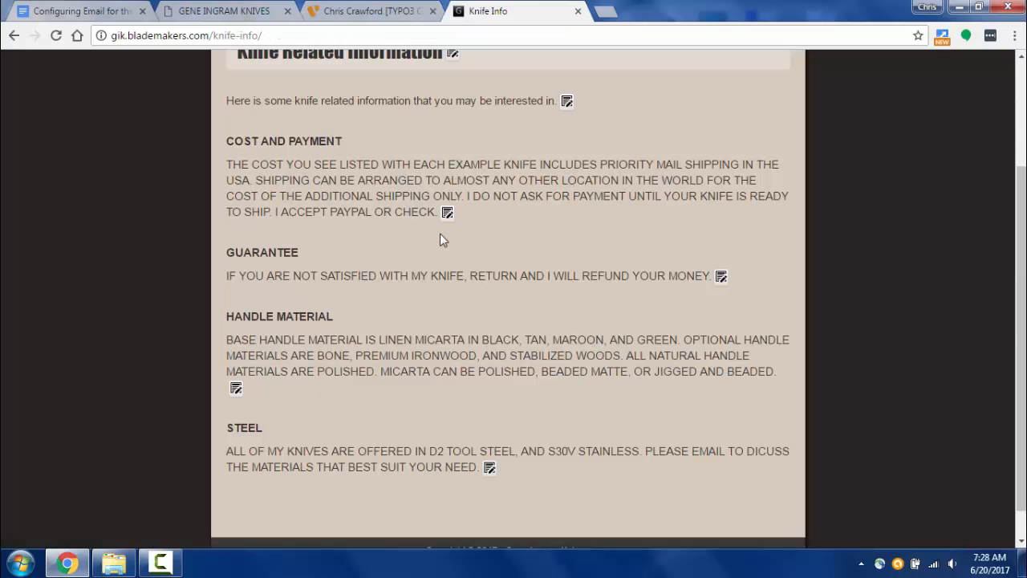
click(374, 16)
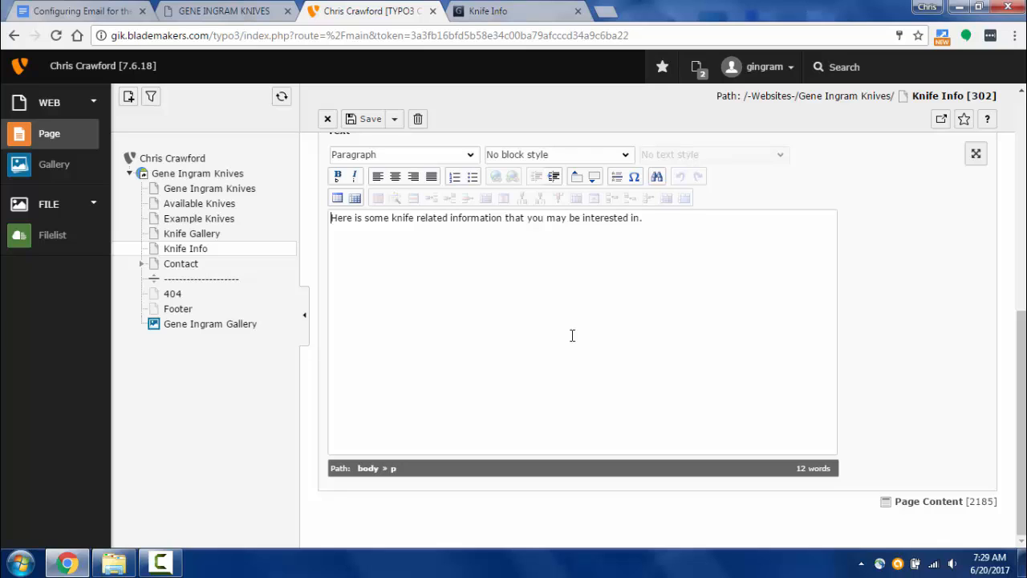
click(509, 13)
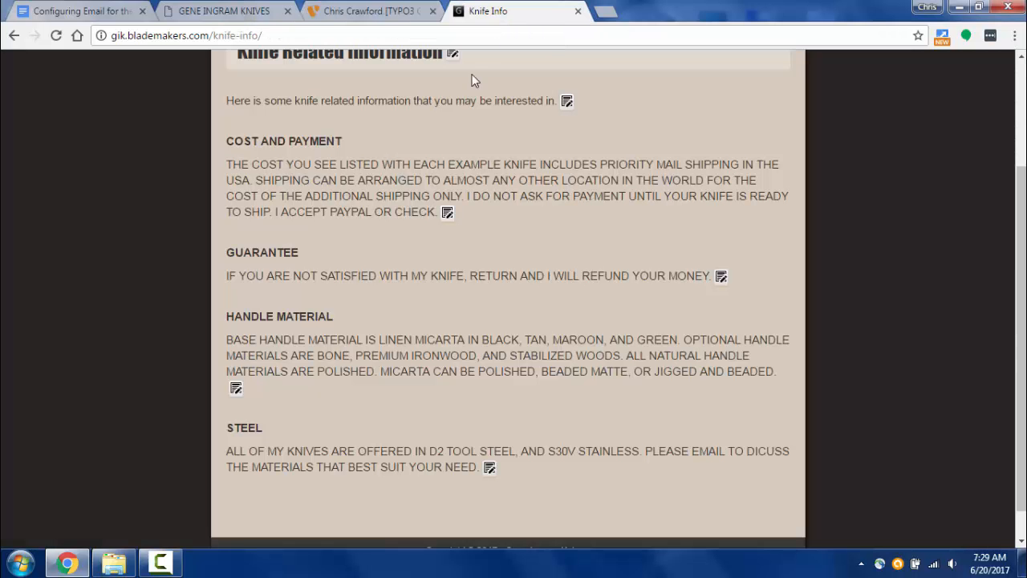
scroll(480, 263, up, 2)
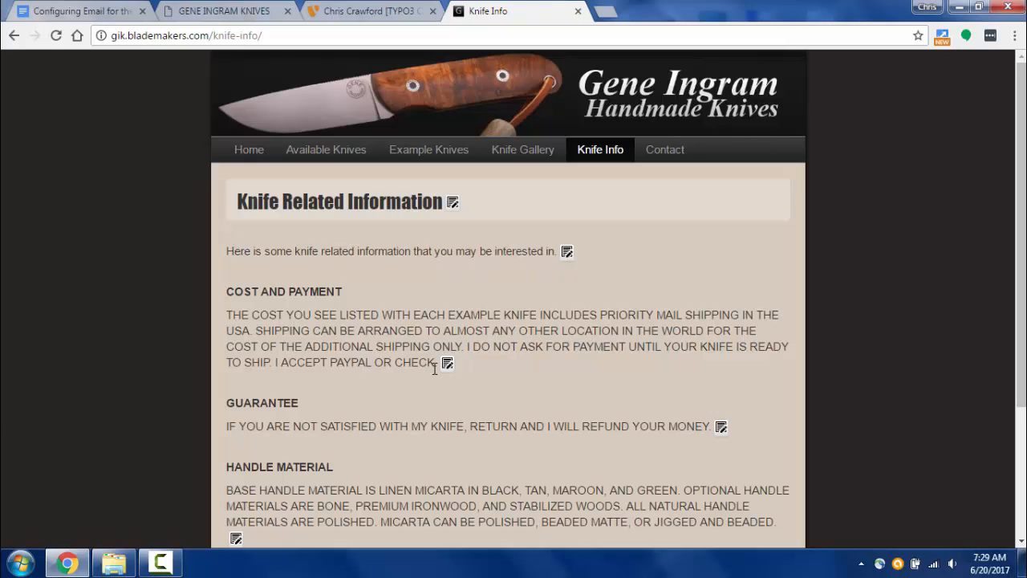
click(379, 11)
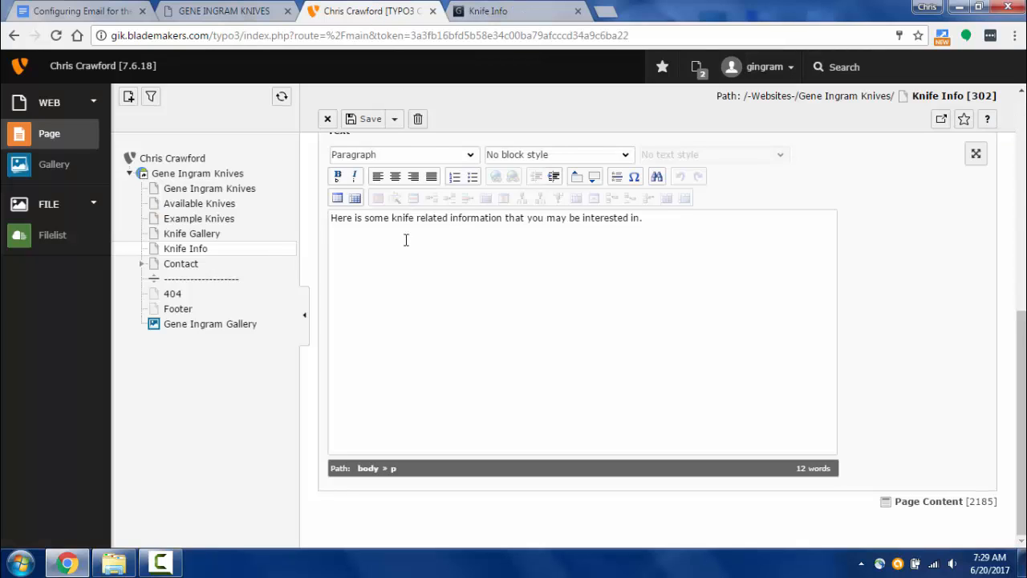
click(329, 119)
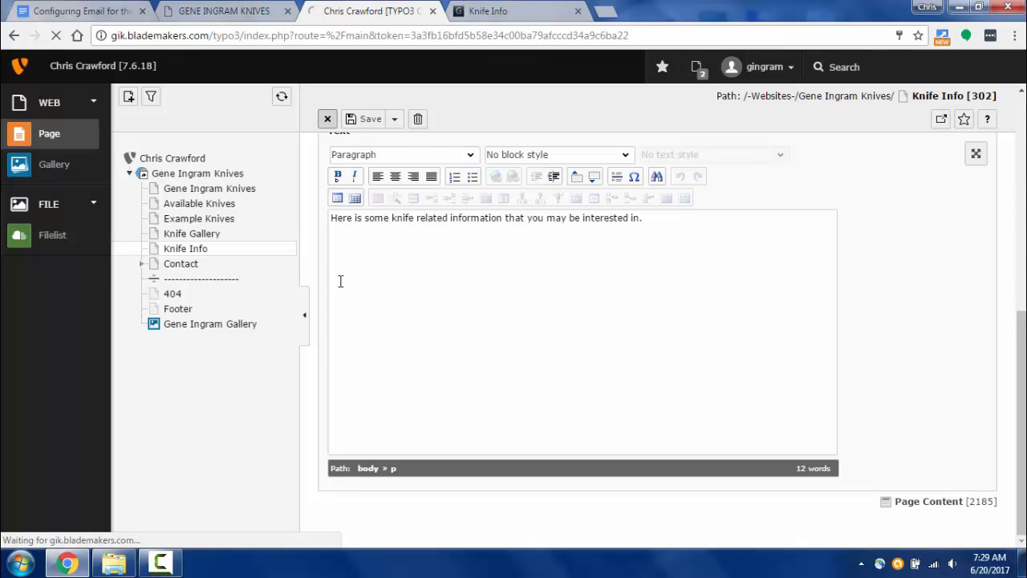
Open the GUARANTEE element for editing and view the live Knife Info page beside it
scroll(414, 351, down, 5)
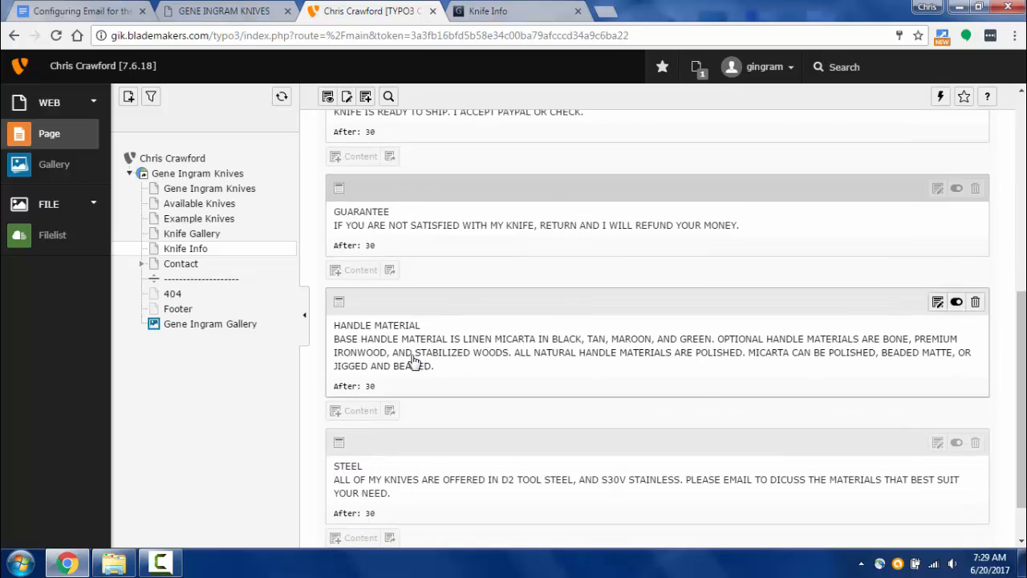
click(355, 218)
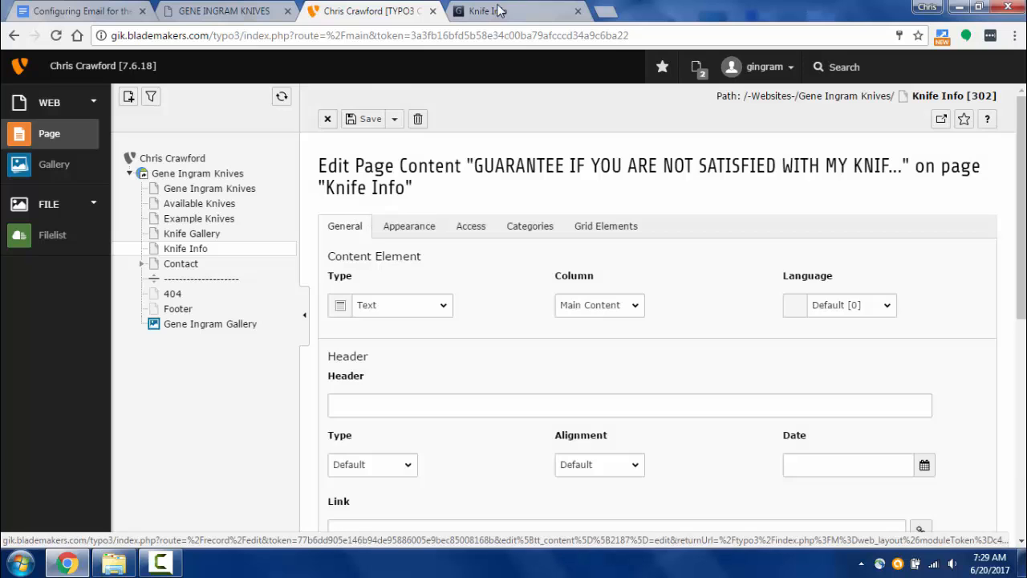
click(502, 11)
scroll(236, 303, down, 2)
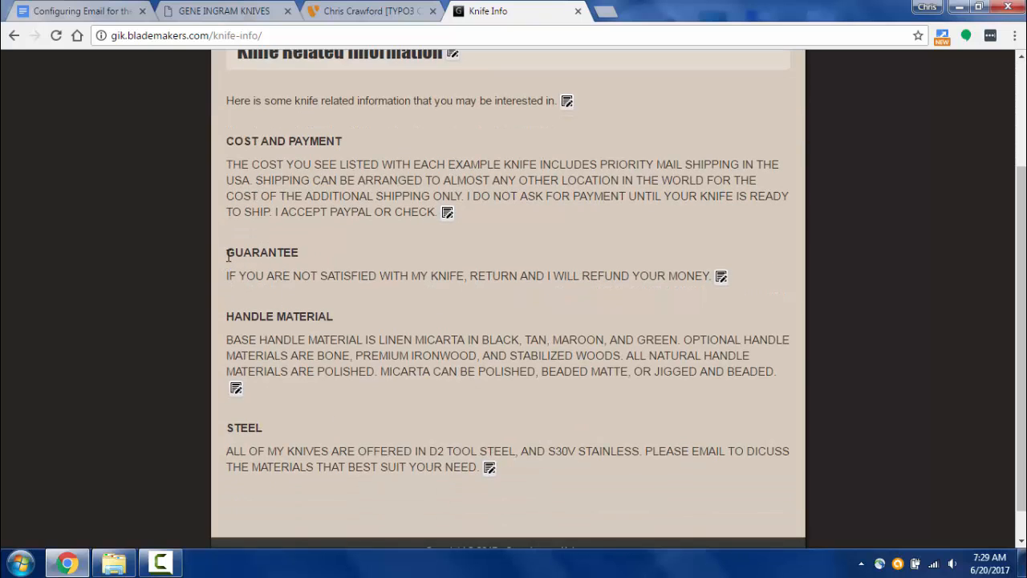
Inspect the live Cost and Payment, Guarantee and Handle Material sections, then return to the GUARANTEE text
drag(228, 255, 308, 250)
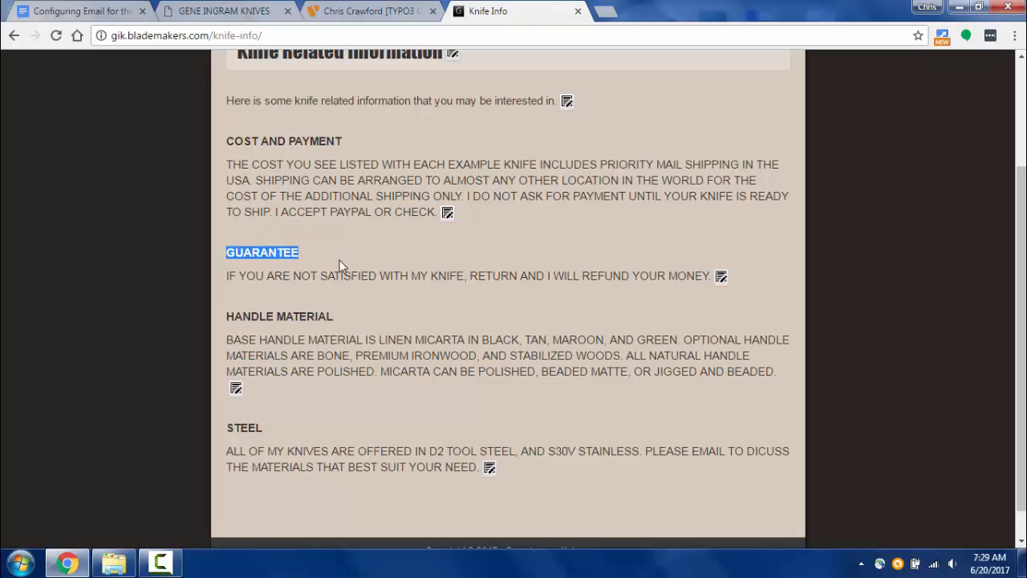
drag(227, 140, 438, 213)
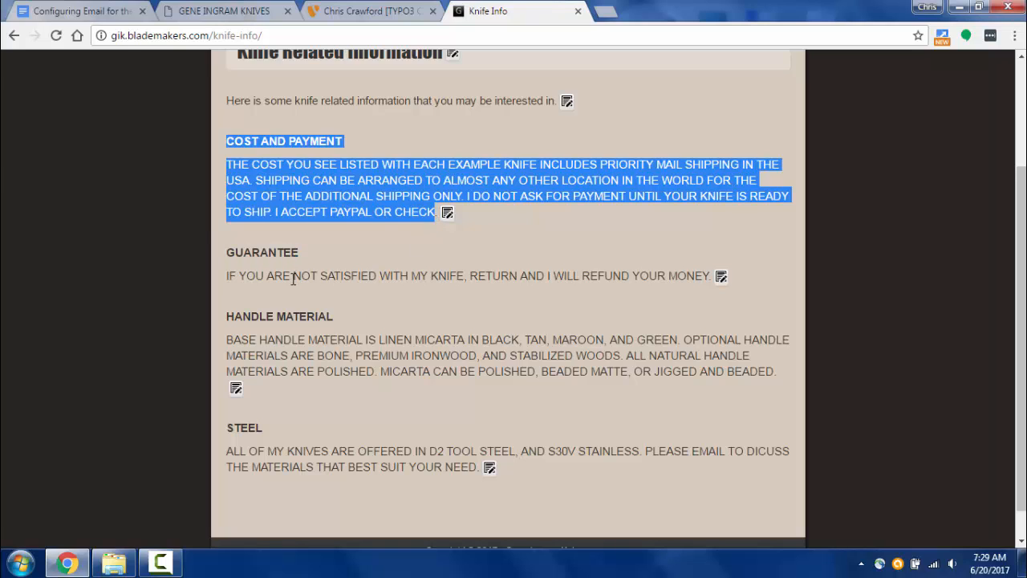
drag(227, 251, 393, 276)
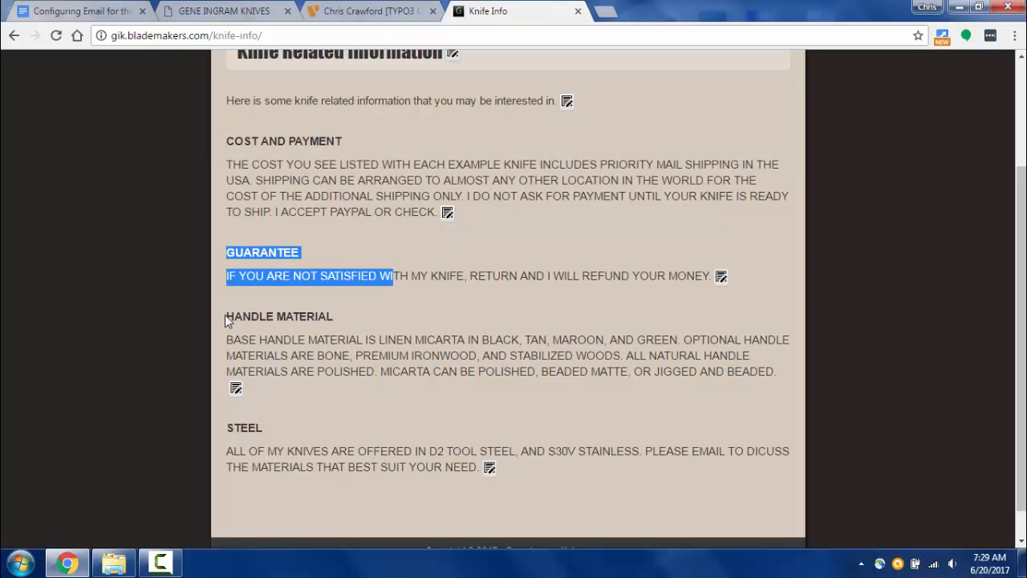
drag(227, 317, 359, 371)
scroll(423, 165, up, 2)
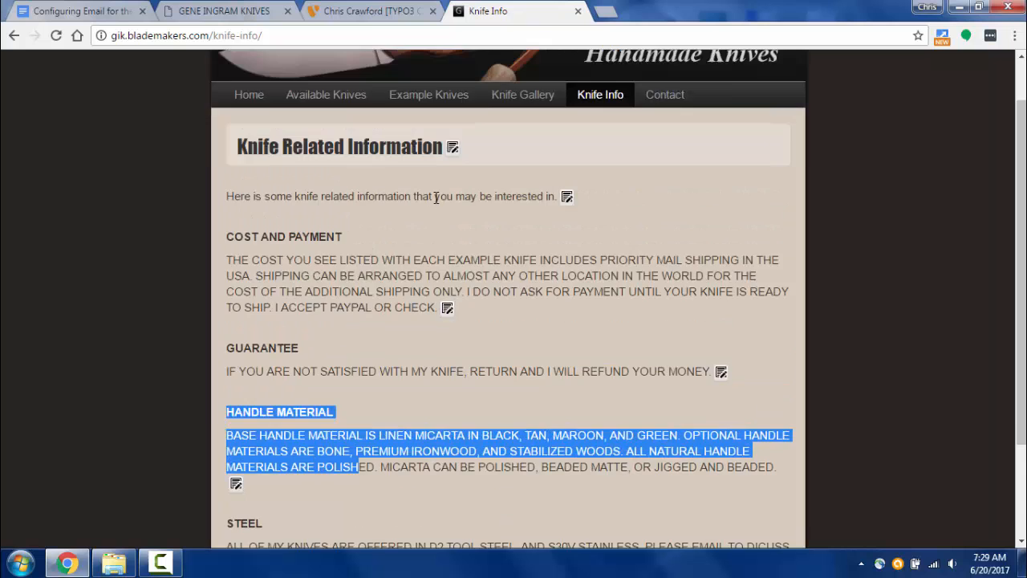
click(371, 11)
scroll(475, 297, down, 5)
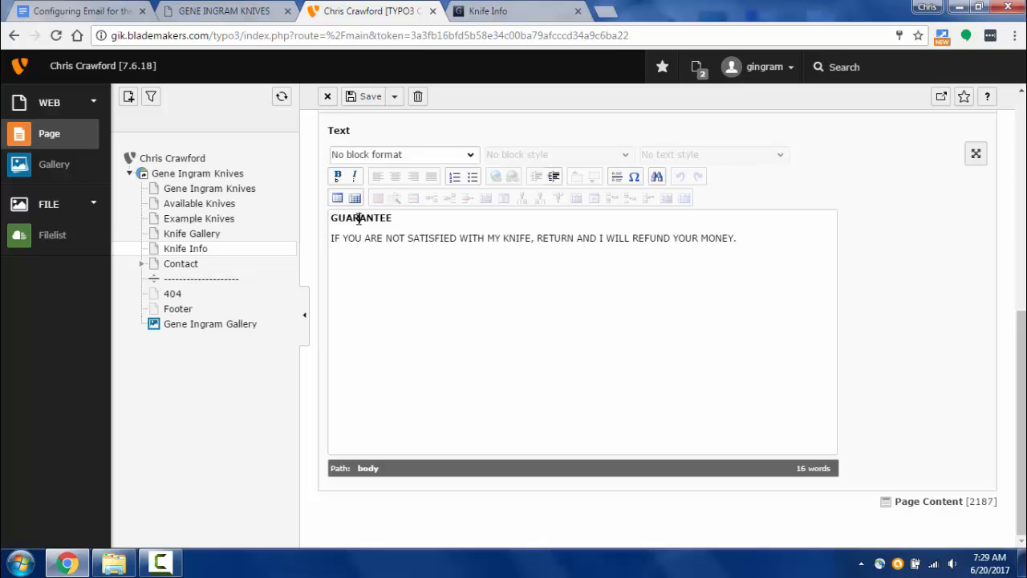
Recheck the live page, close the GUARANTEE element without changes, and add new content below STEEL
click(359, 218)
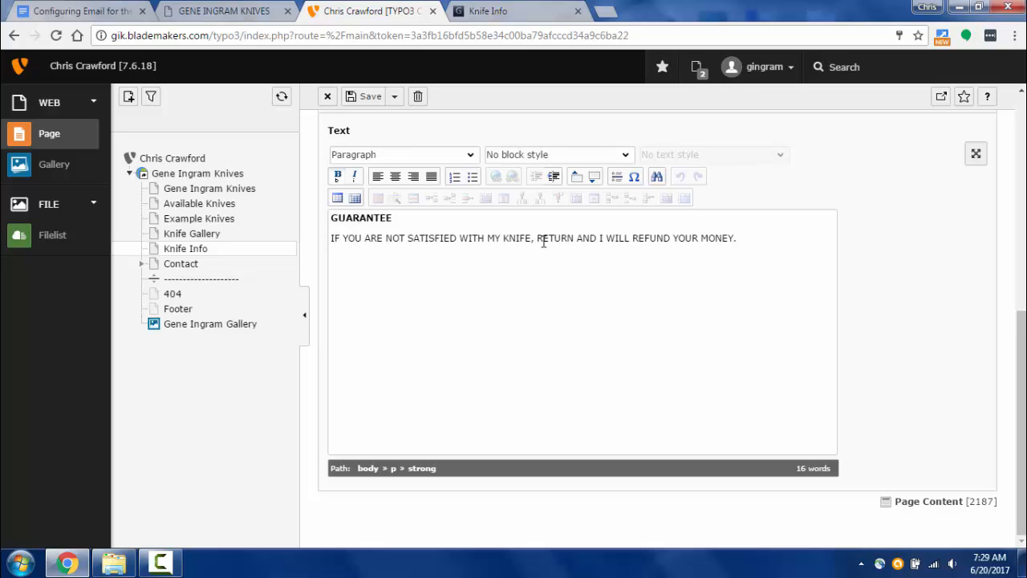
click(533, 17)
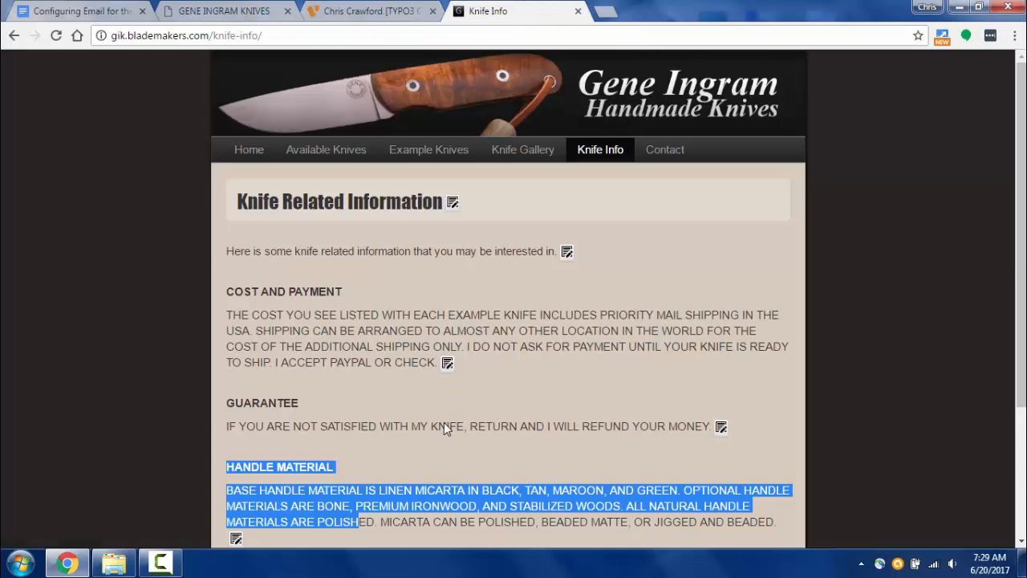
scroll(444, 422, down, 2)
click(458, 253)
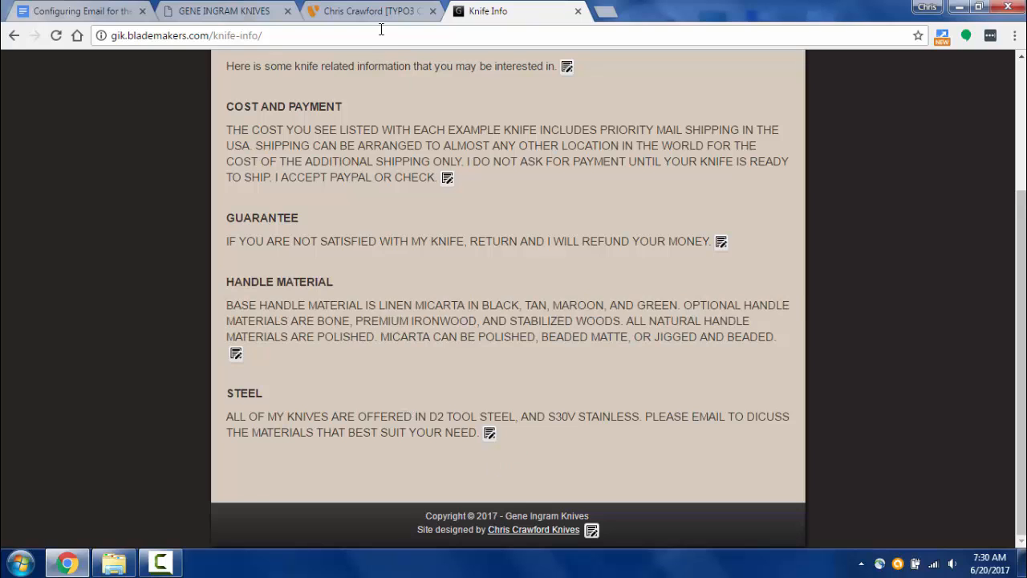
click(378, 16)
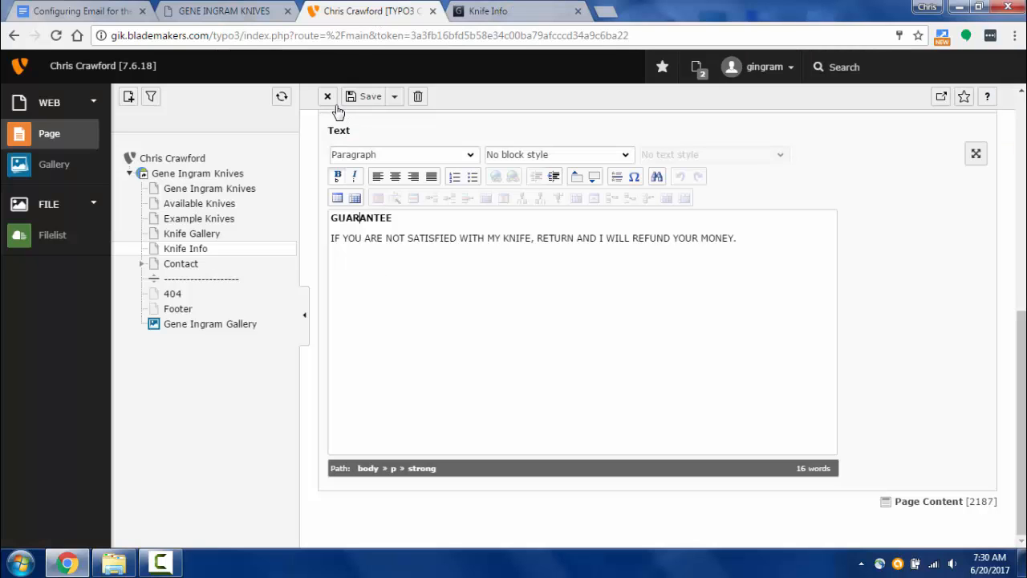
click(328, 98)
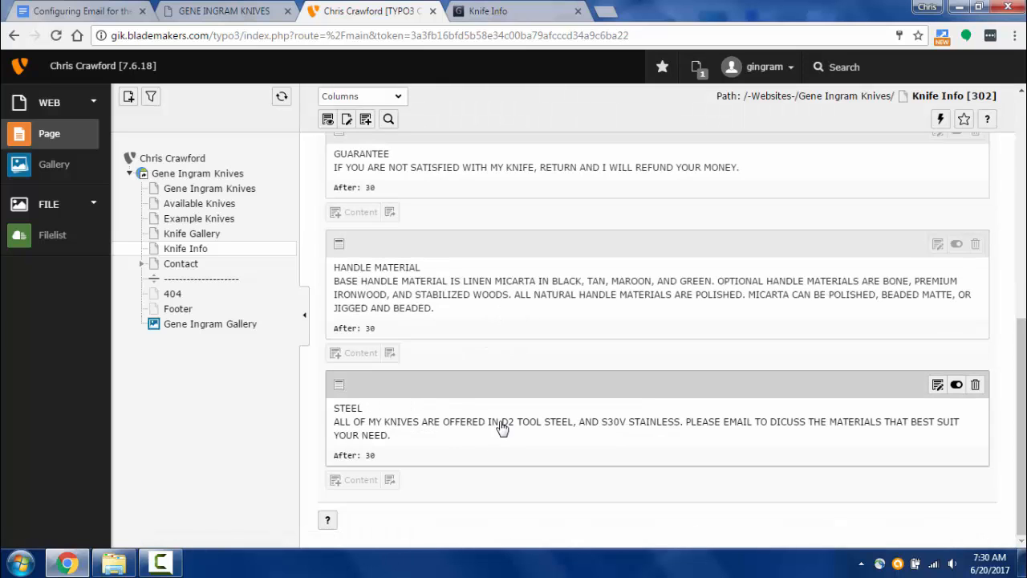
click(358, 484)
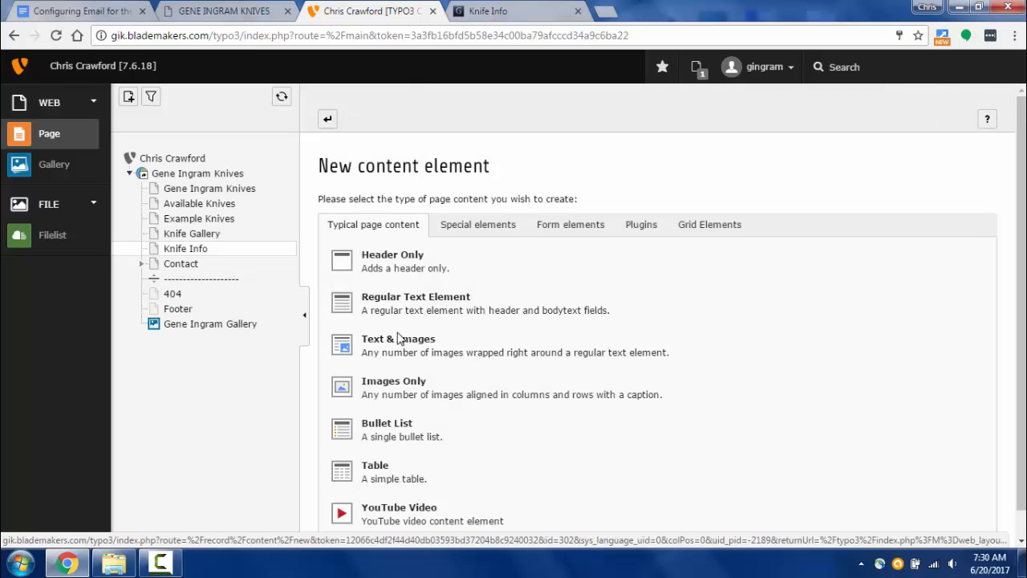
Choose the regular Text element type, check the live STEEL heading, and put the cursor in the empty Text field
click(402, 303)
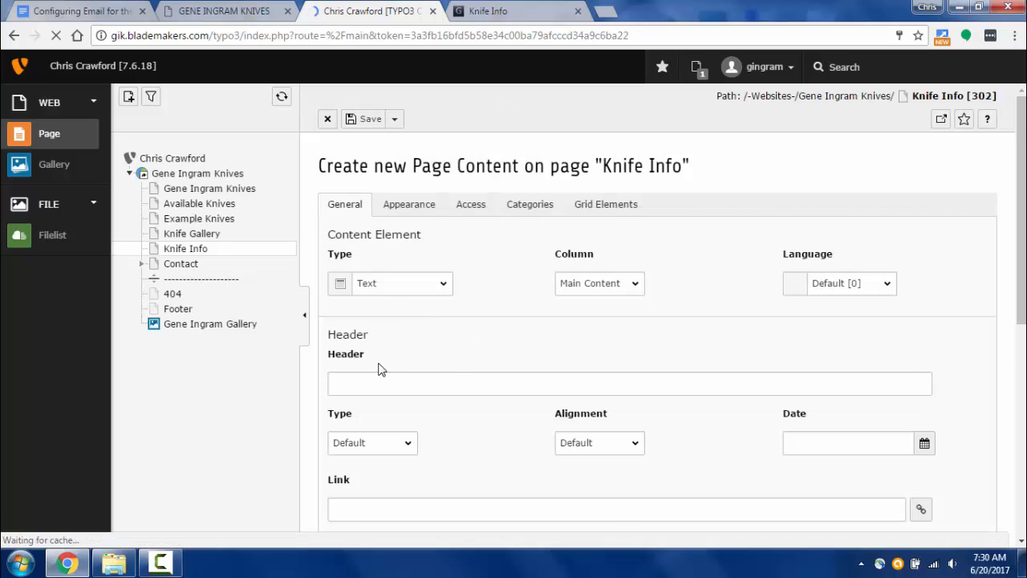
scroll(381, 369, down, 1)
click(385, 307)
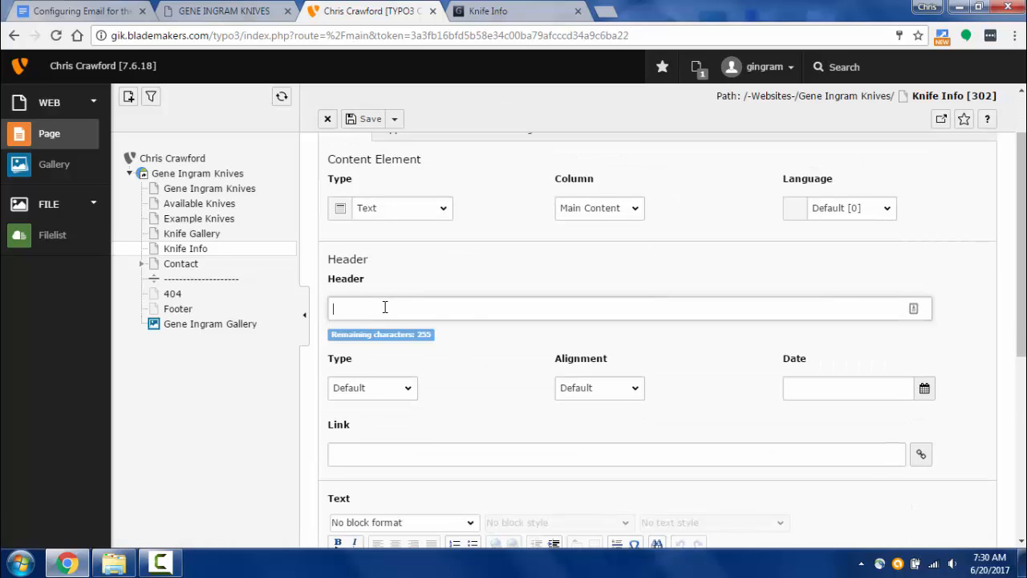
scroll(484, 337, down, 2)
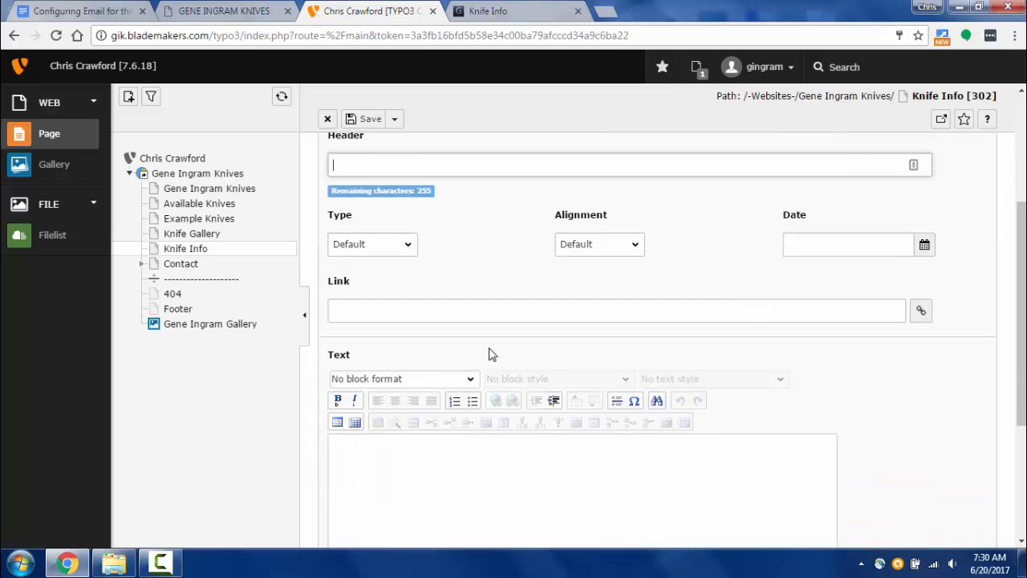
click(498, 12)
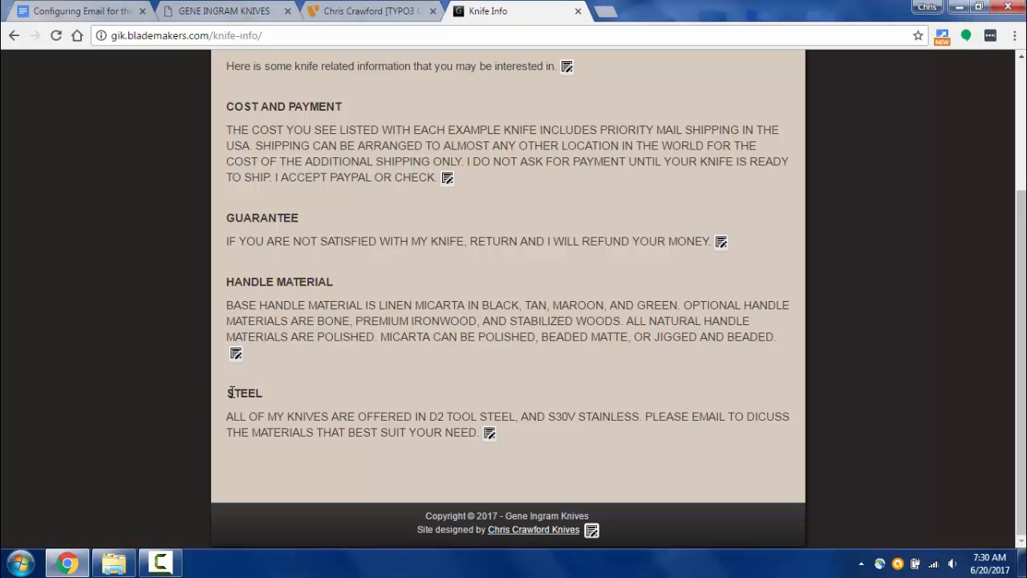
drag(227, 392, 262, 391)
click(385, 11)
scroll(387, 405, down, 1)
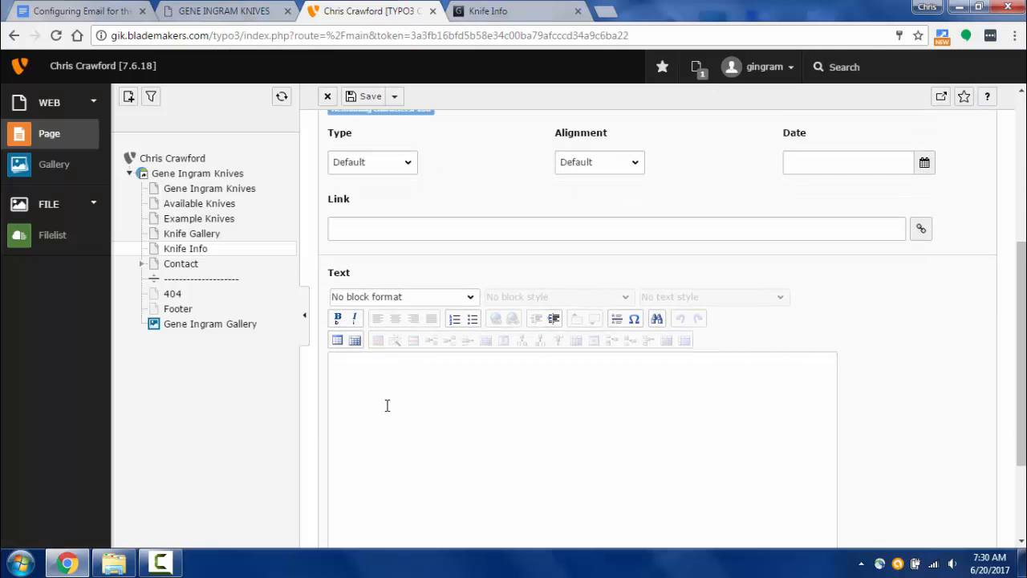
click(387, 405)
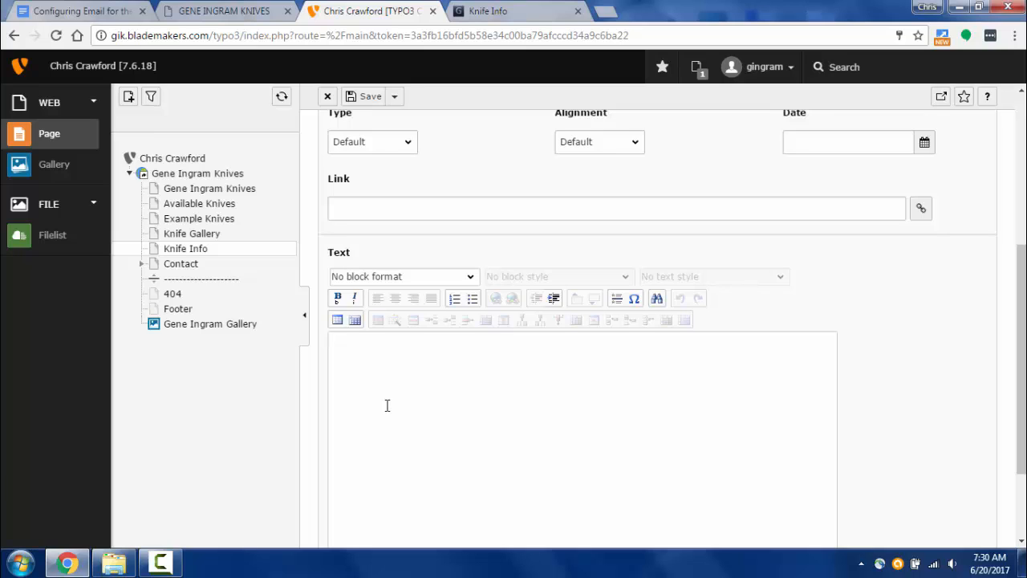
Enter NEW CONTENT as the first line and make it bold
text(New)
text(EW CONTE)
text(NT)
key(Return)
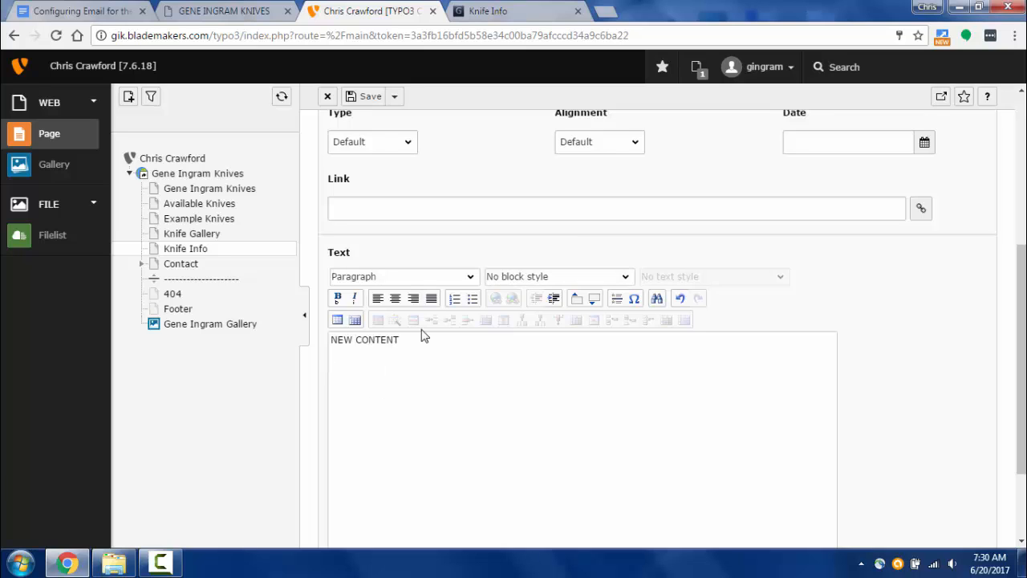
drag(402, 340, 329, 339)
click(337, 298)
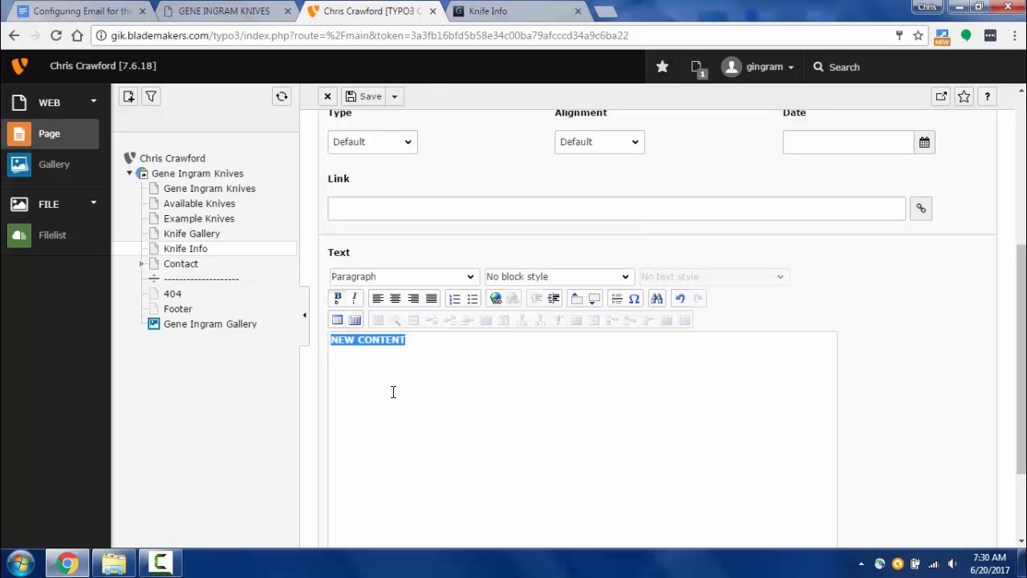
click(408, 343)
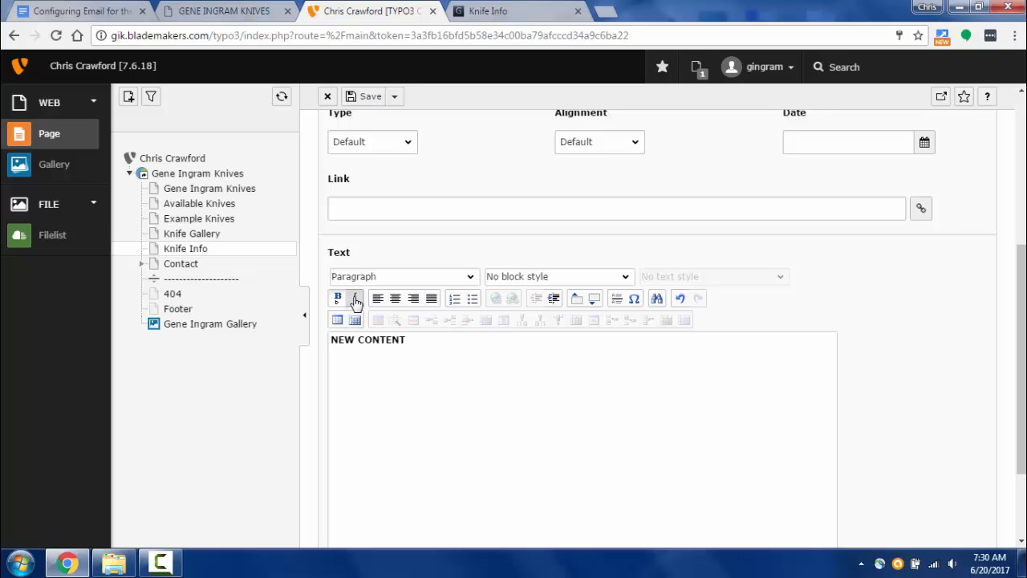
click(626, 277)
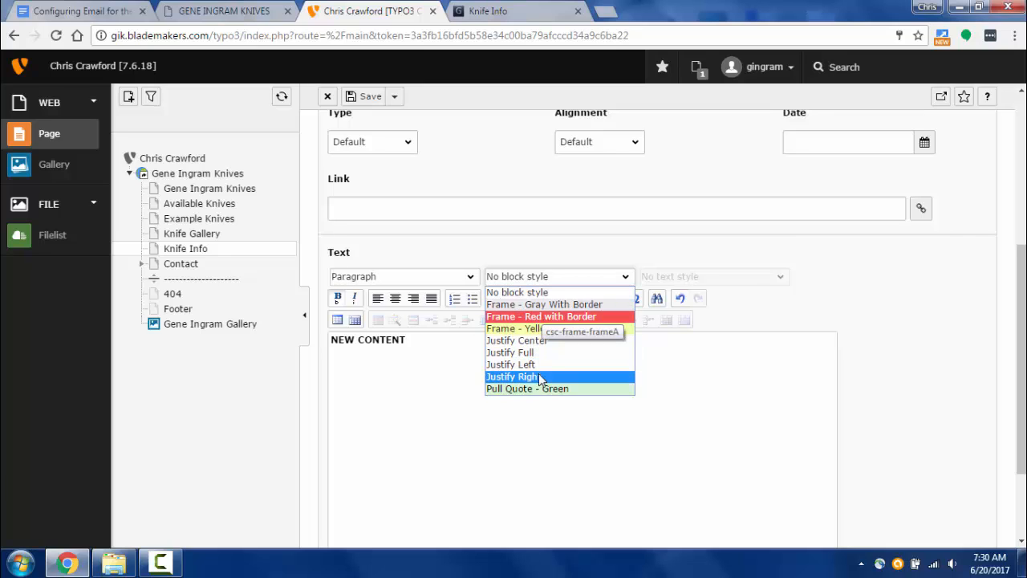
click(673, 361)
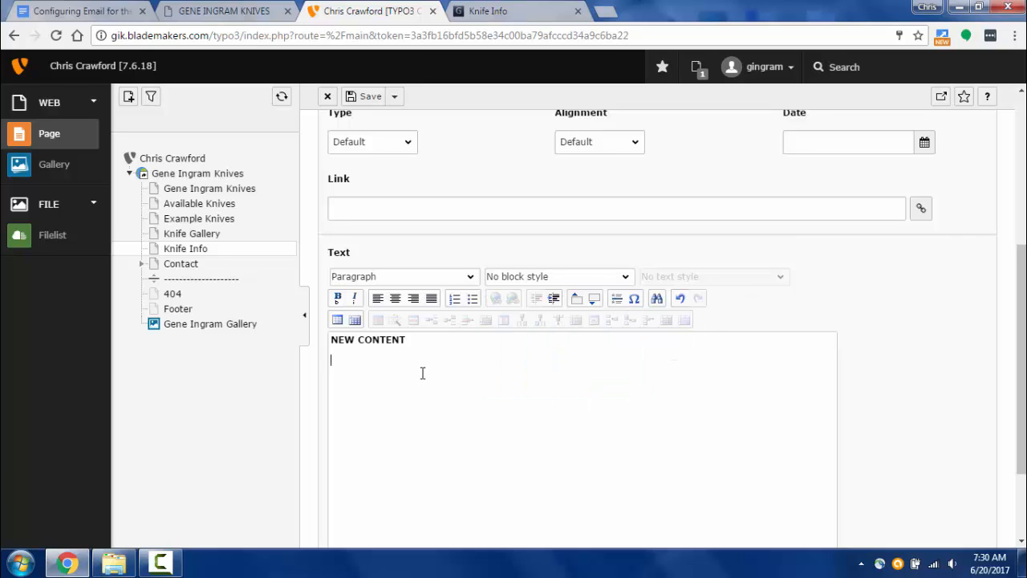
Add the line 'Here is some new content for the website.' below the bold heading
text(sdfasdfasdfasdf)
drag(417, 359, 353, 360)
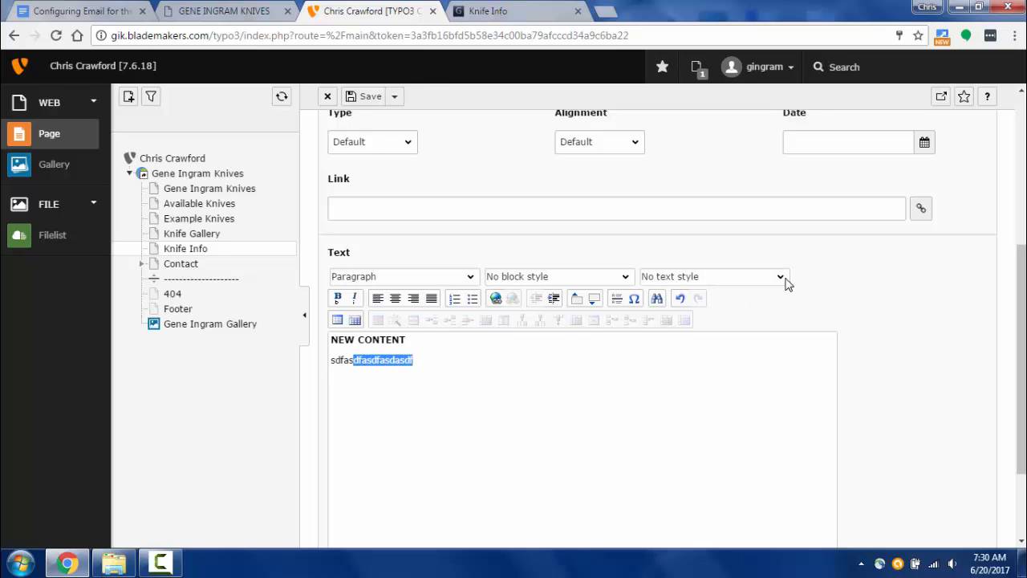
click(785, 279)
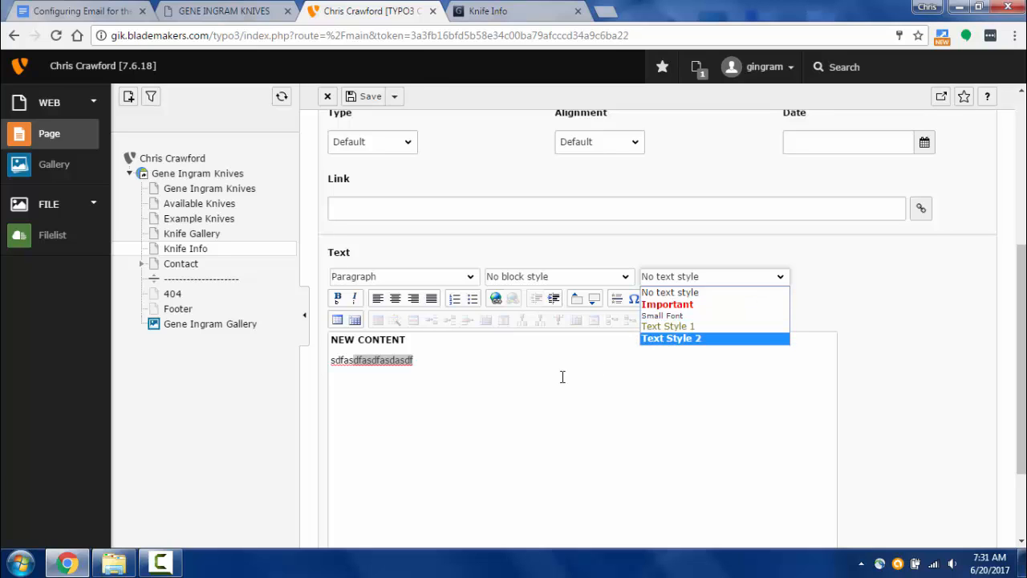
click(431, 371)
drag(420, 361, 317, 359)
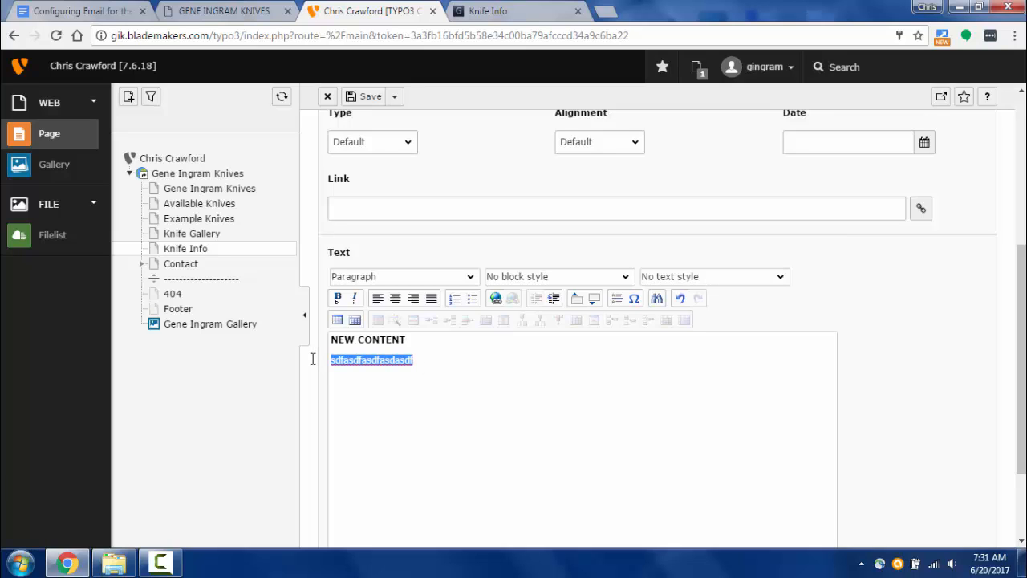
text(her)
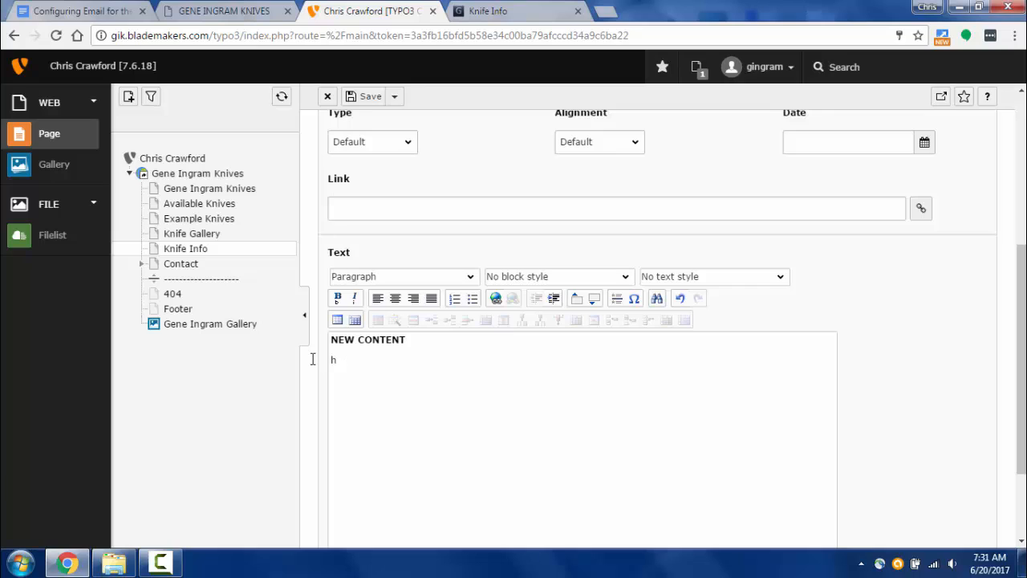
key(BackSpace)
text(Here is some new)
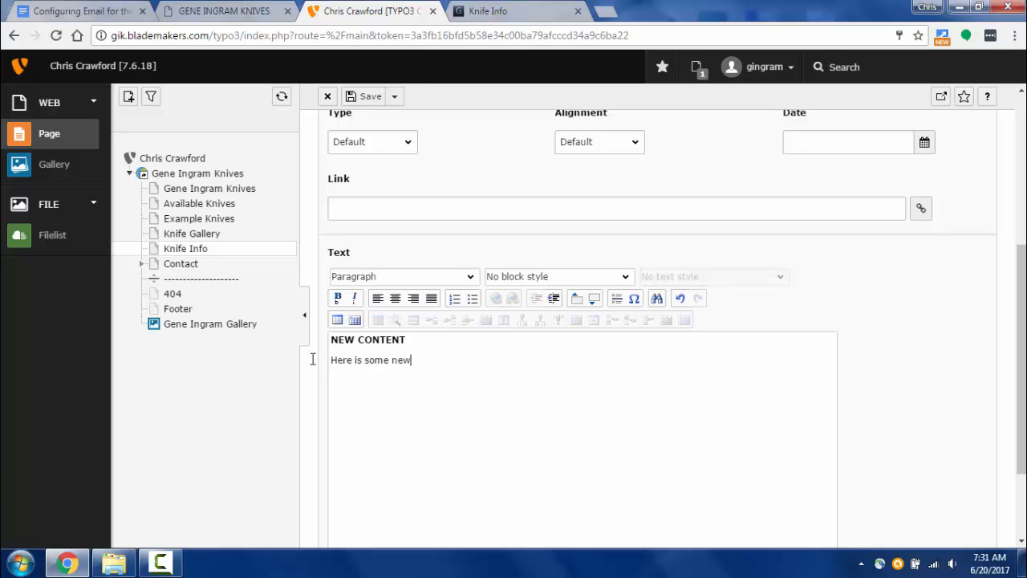
text( content for the website.)
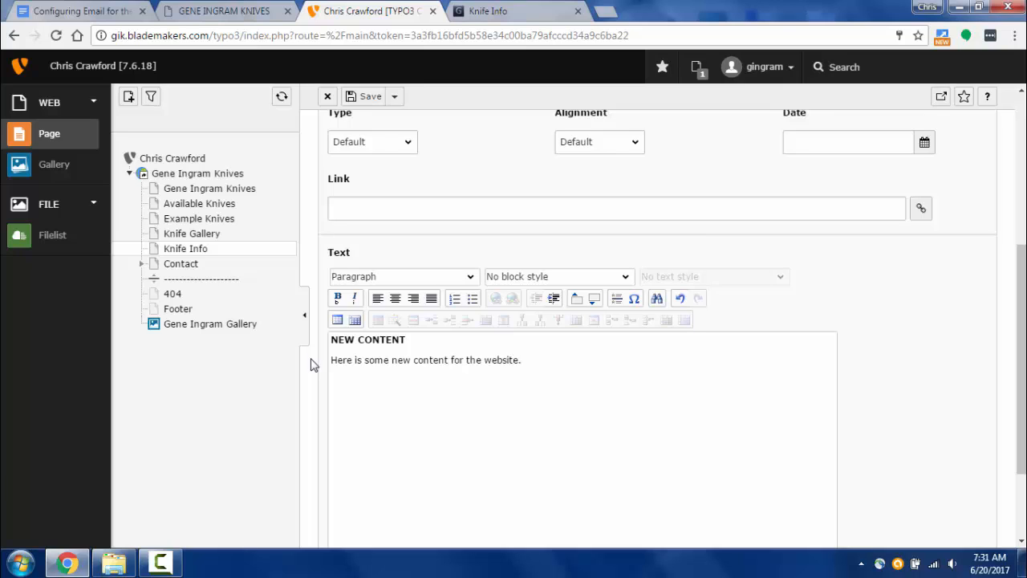
click(394, 96)
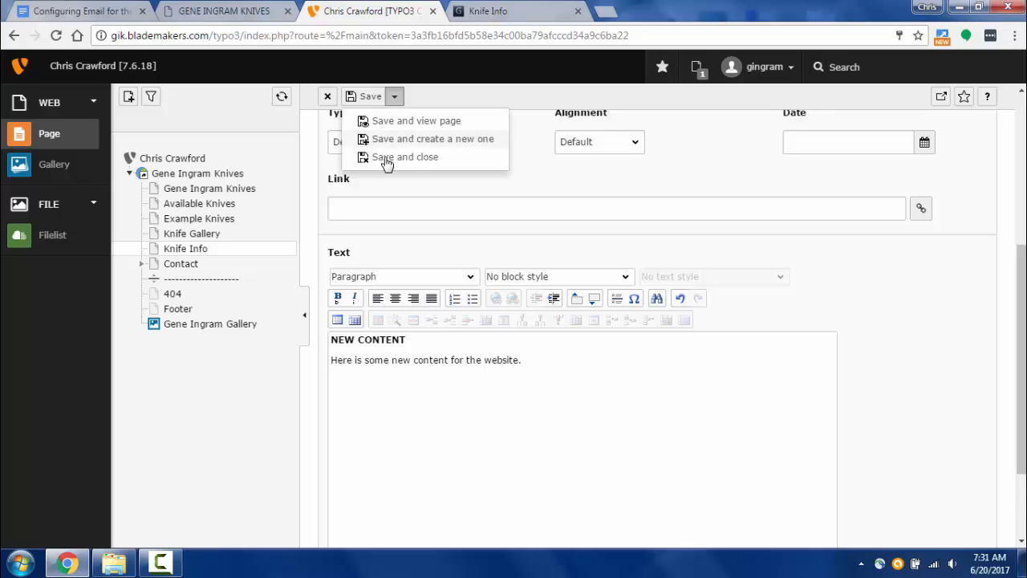
Save and view the page, close the old Knife Info tab, and confirm NEW CONTENT appears below STEEL
click(398, 130)
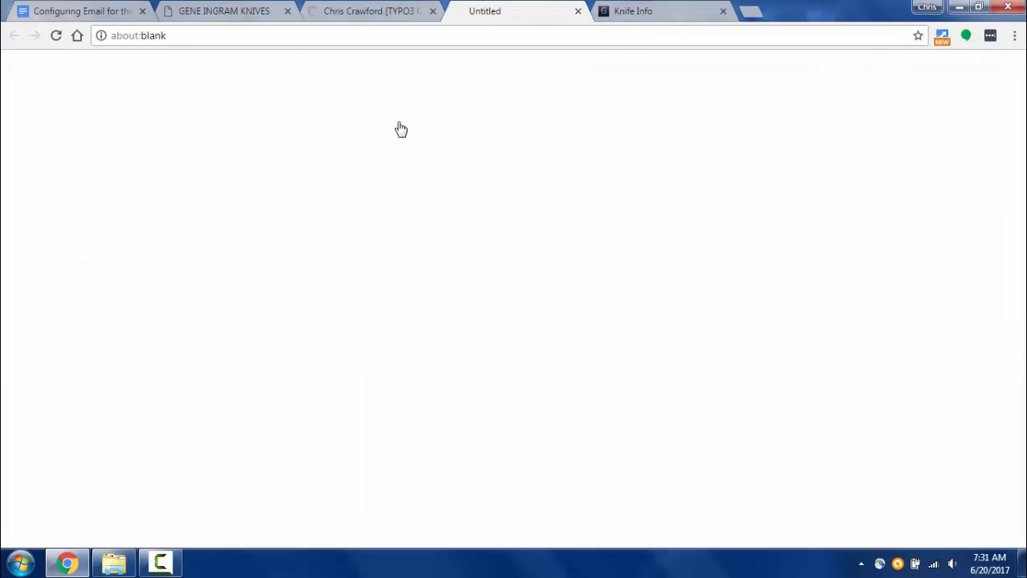
click(722, 11)
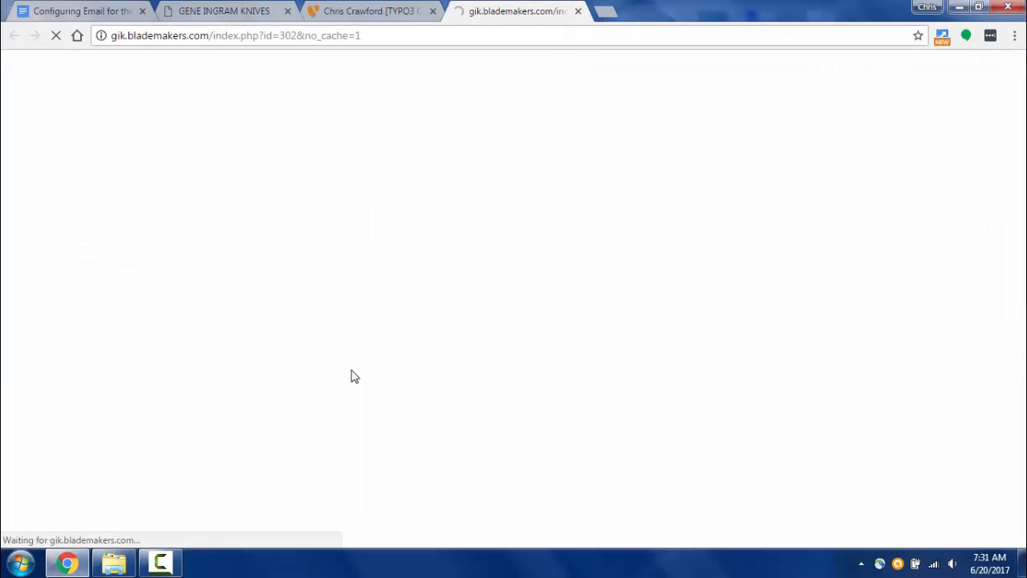
scroll(369, 393, down, 4)
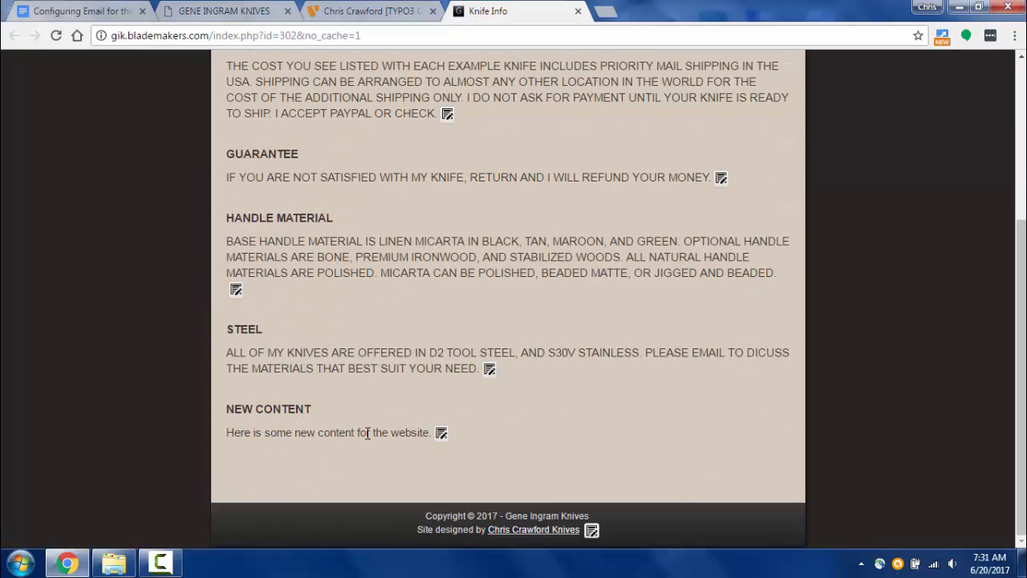
scroll(551, 433, up, 3)
scroll(550, 433, down, 2)
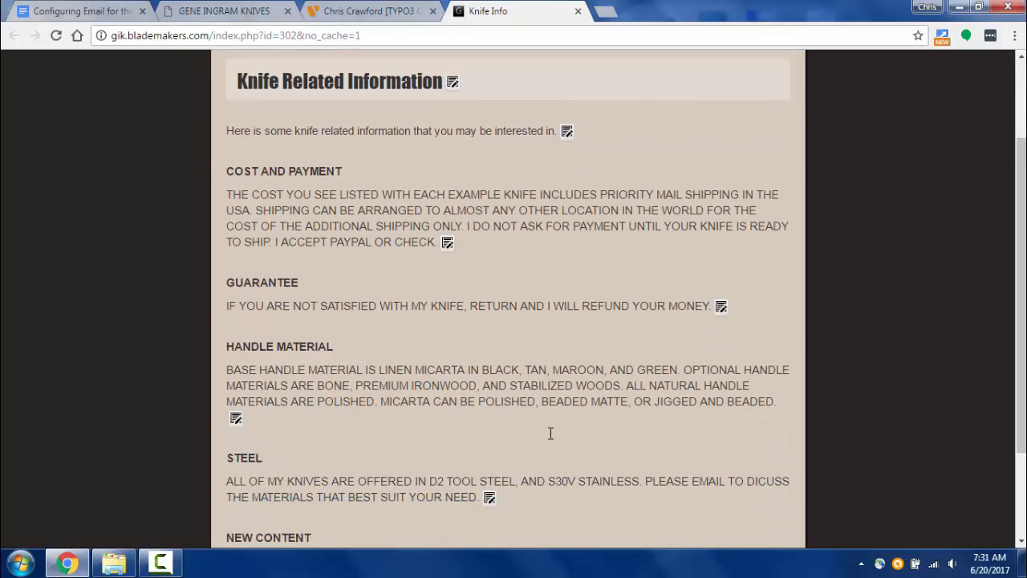
scroll(550, 433, up, 2)
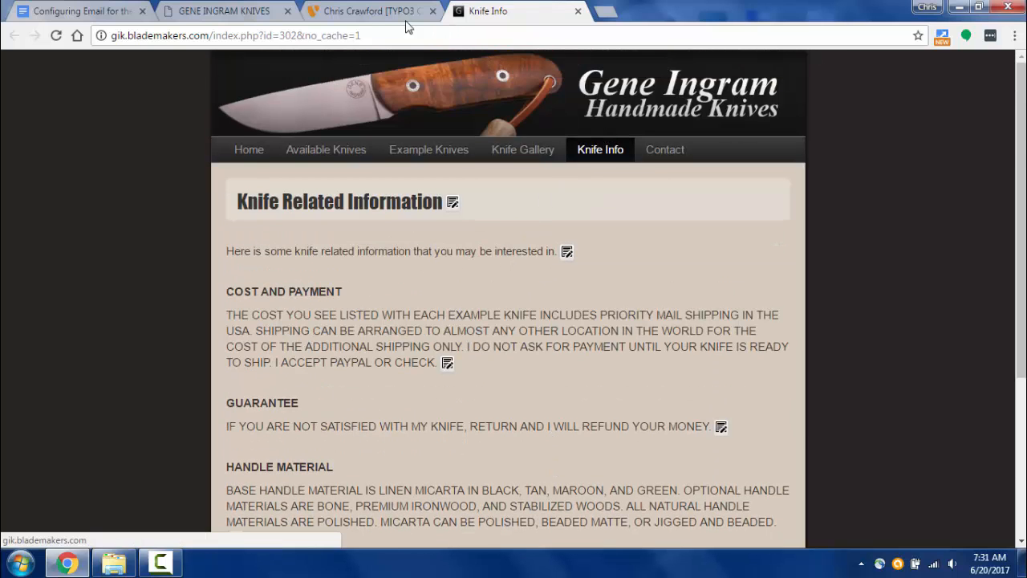
click(365, 14)
Close the edit form and scroll the Knife Info content list down to NEW CONTENT after STEEL
scroll(461, 403, down, 5)
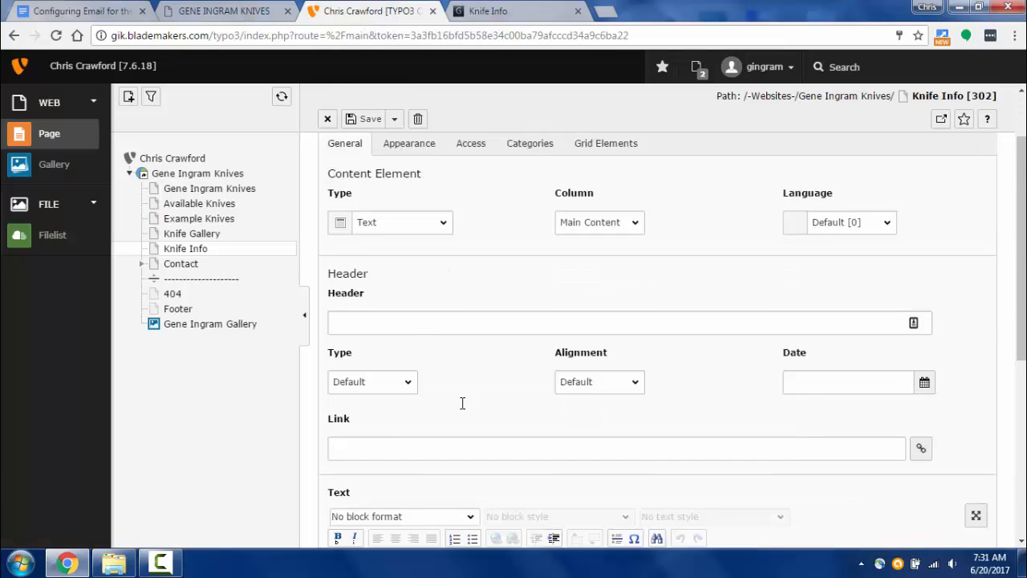
scroll(460, 404, up, 5)
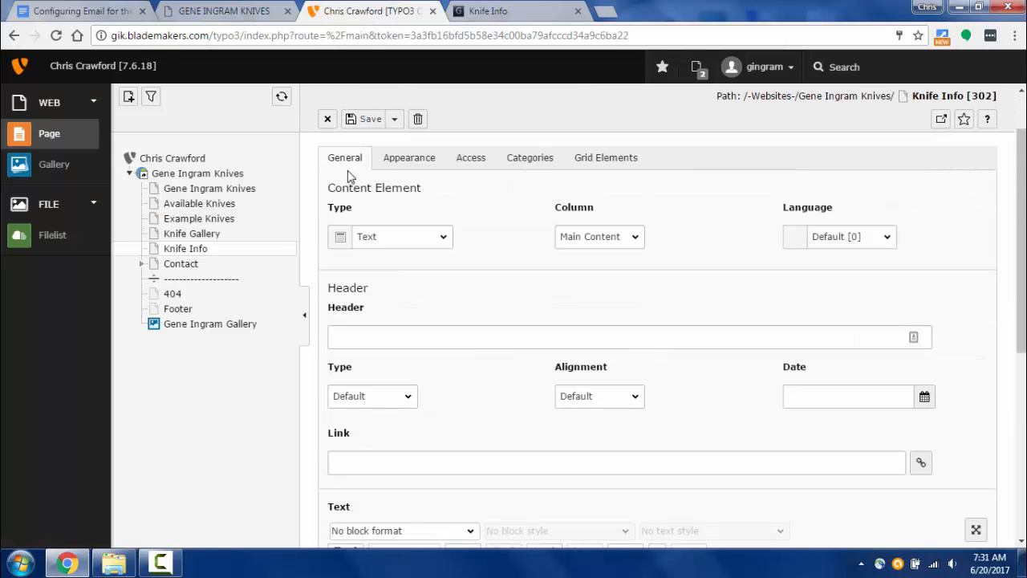
click(325, 121)
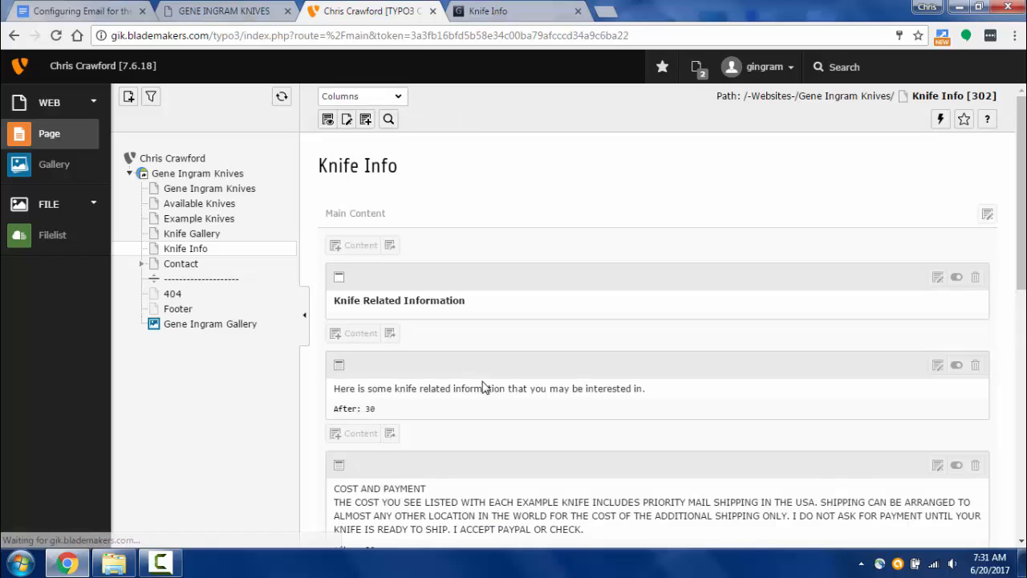
scroll(536, 454, down, 2)
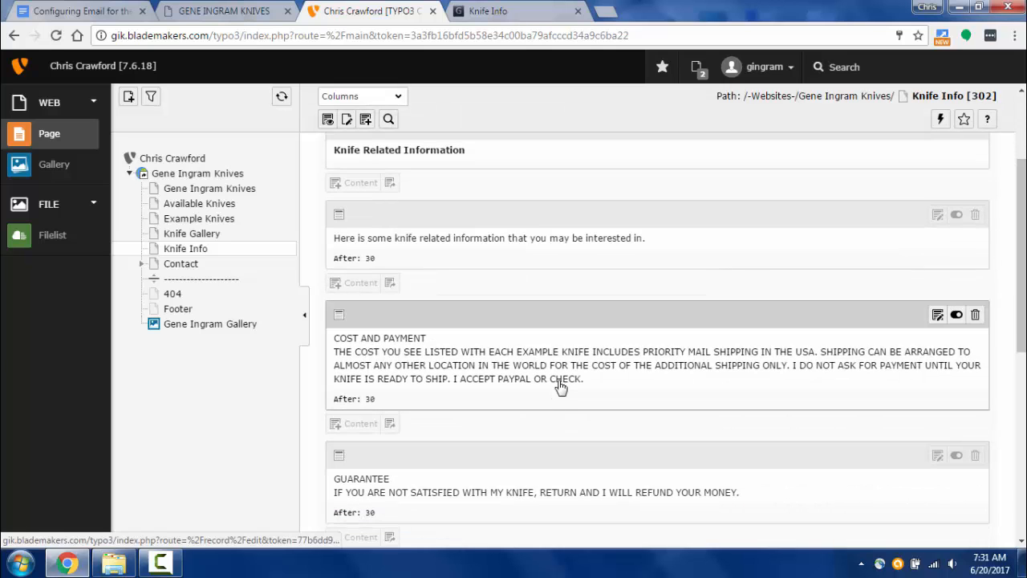
scroll(500, 165, down, 3)
click(488, 11)
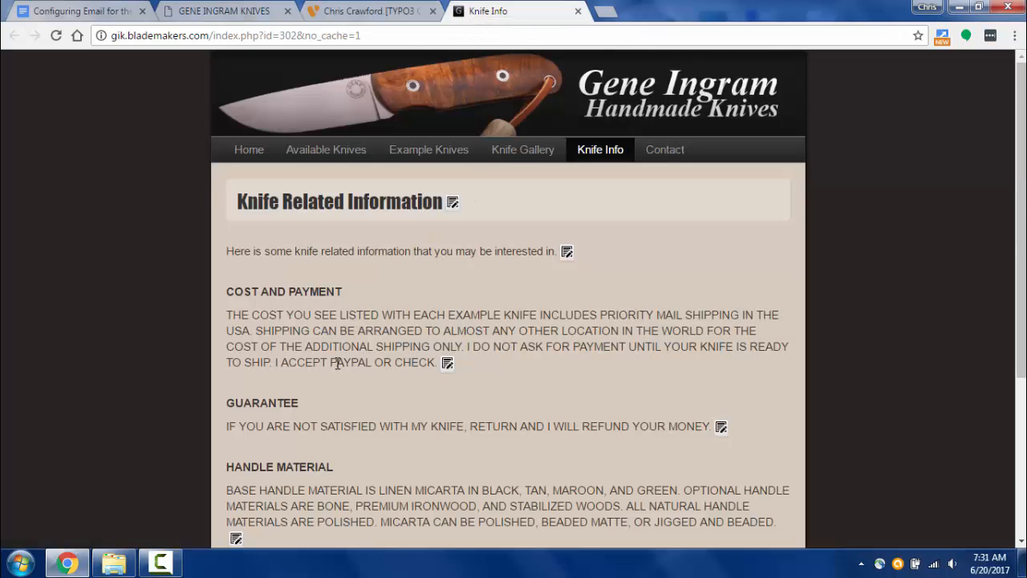
scroll(335, 365, down, 3)
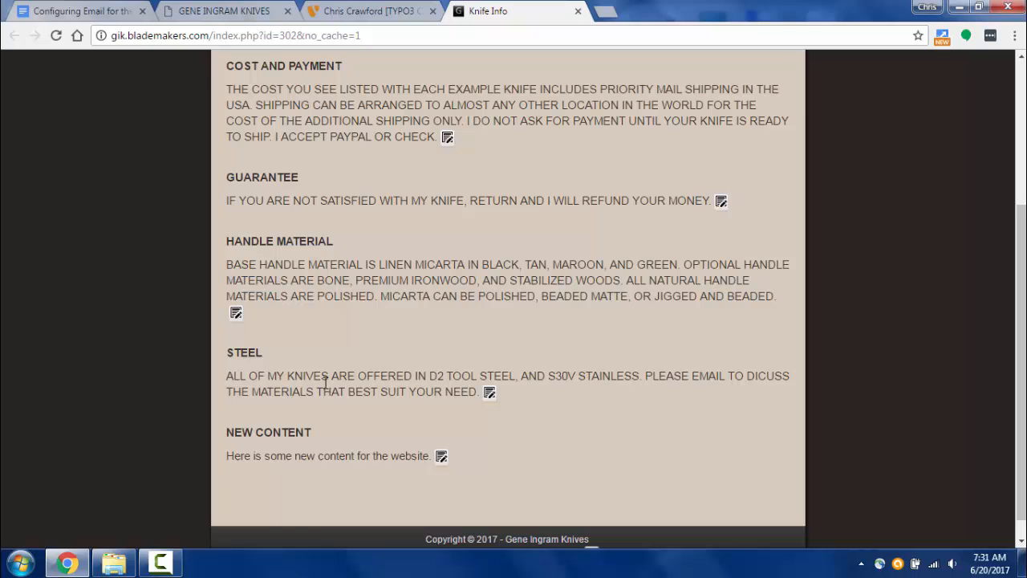
click(365, 10)
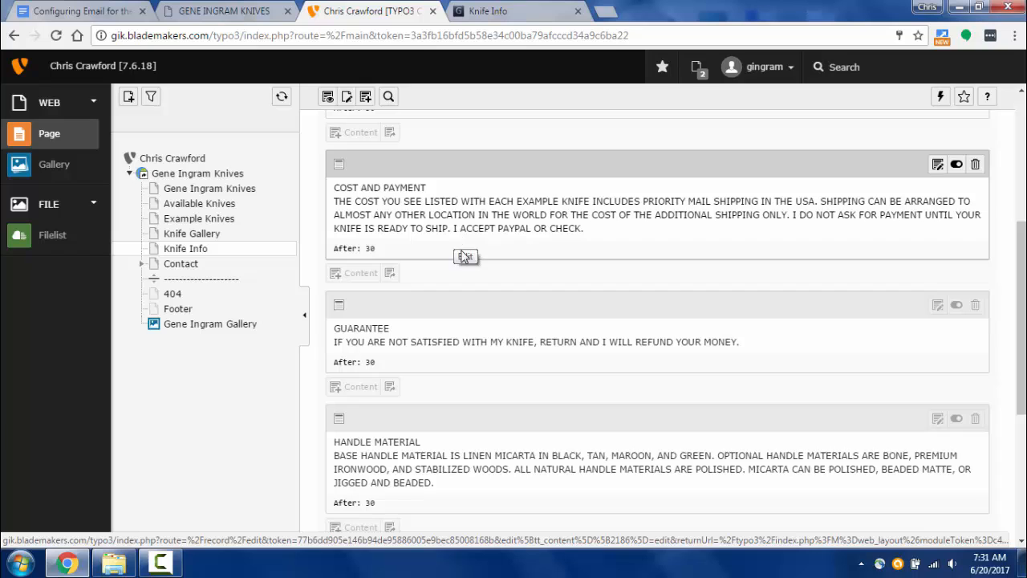
scroll(532, 458, down, 3)
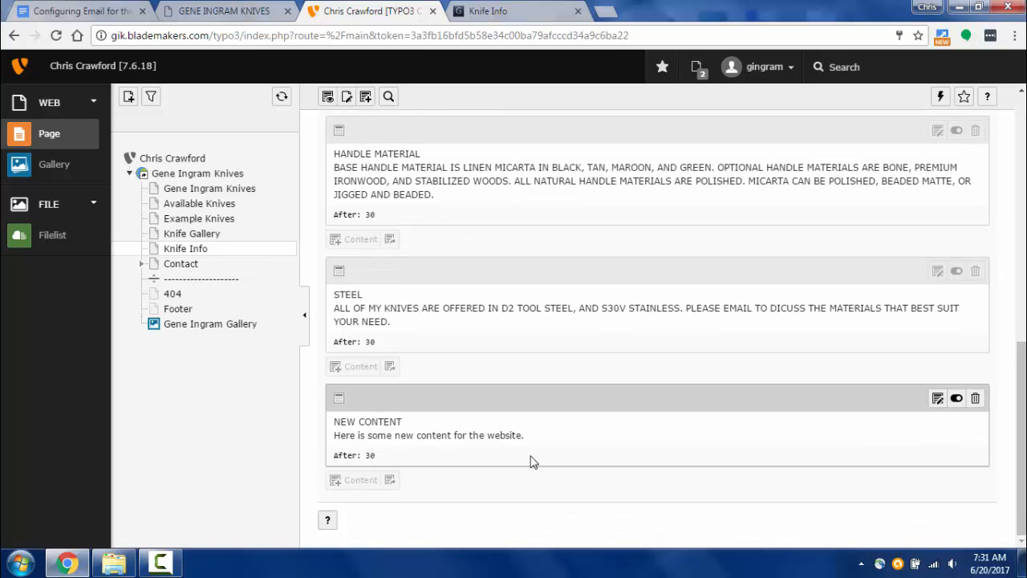
In the NEW CONTENT element, add a bold MORE CONTENT heading and a sentence below it
click(362, 429)
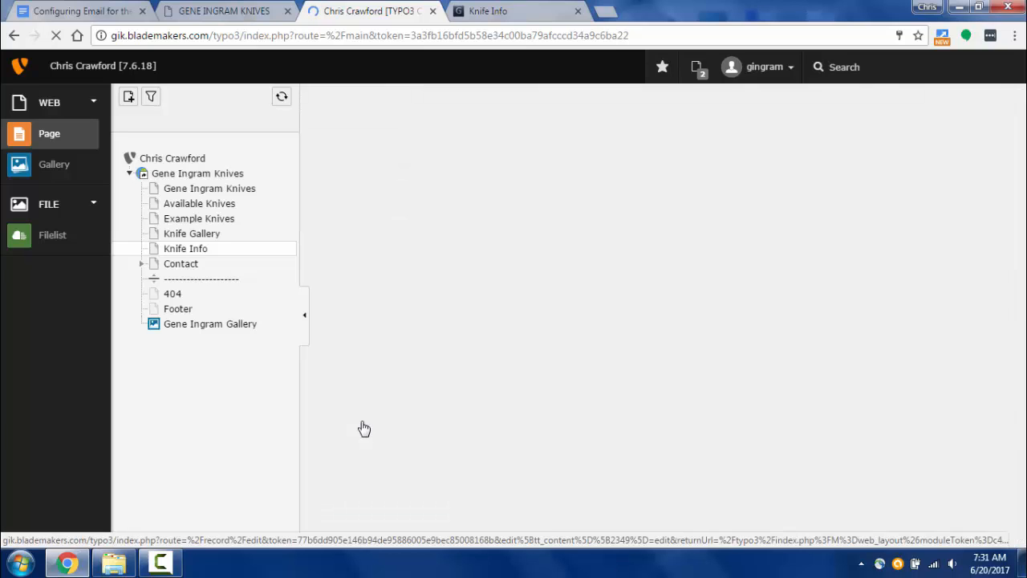
scroll(383, 409, down, 5)
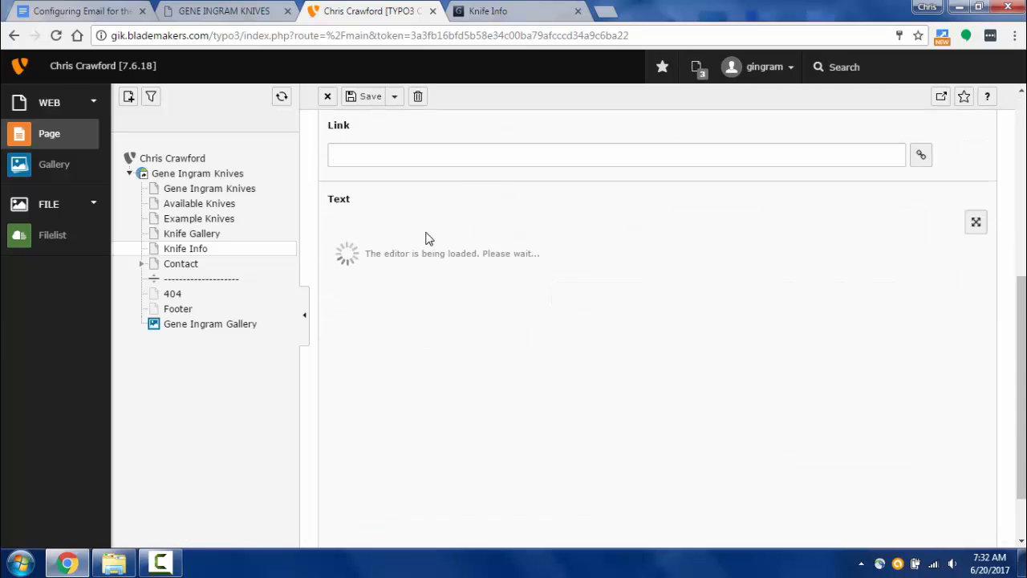
click(472, 14)
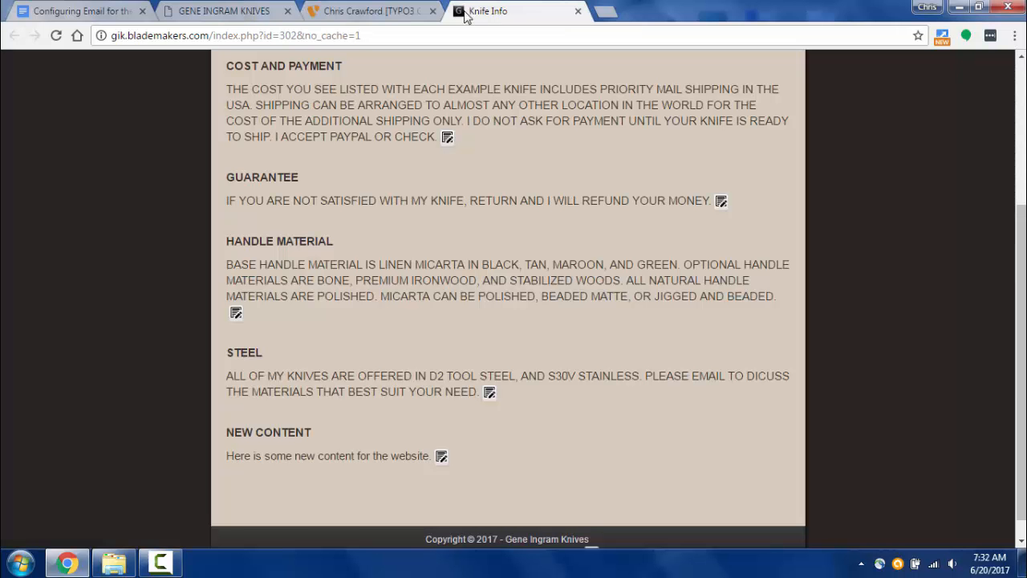
click(360, 11)
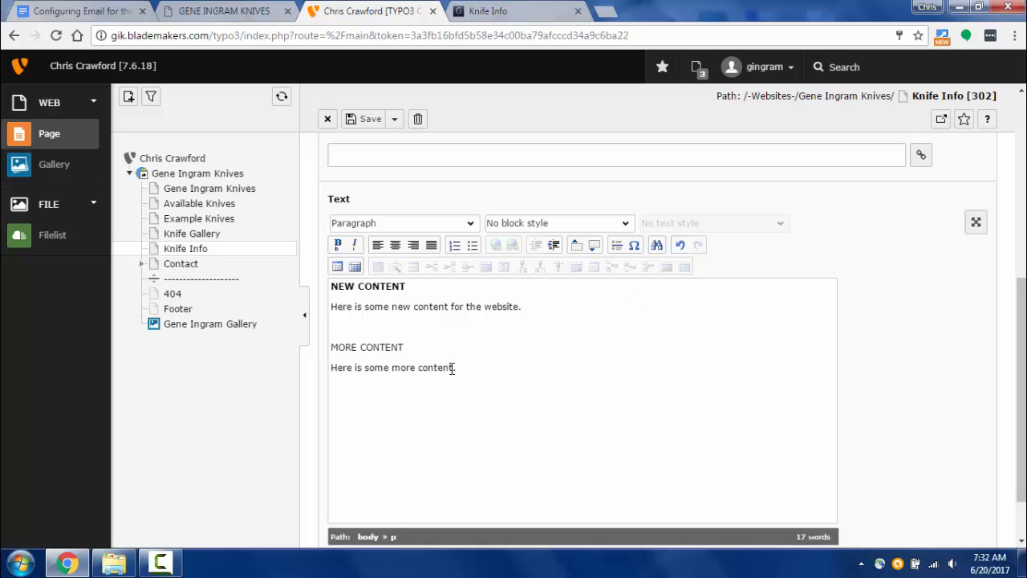
drag(403, 348, 332, 350)
click(337, 244)
click(464, 367)
Use Save and view page, then check the new text on the live Knife Info page
click(509, 10)
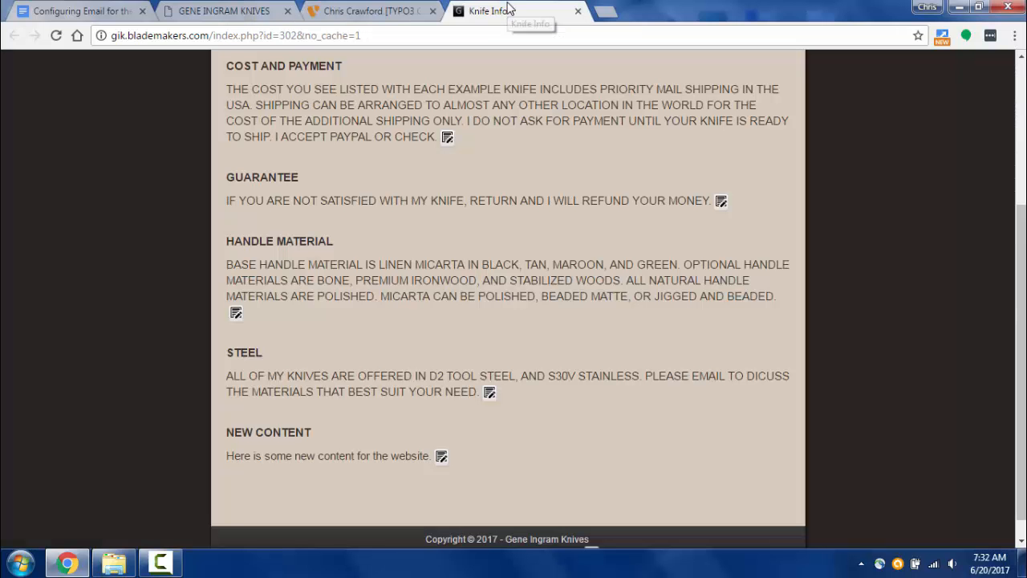
click(365, 13)
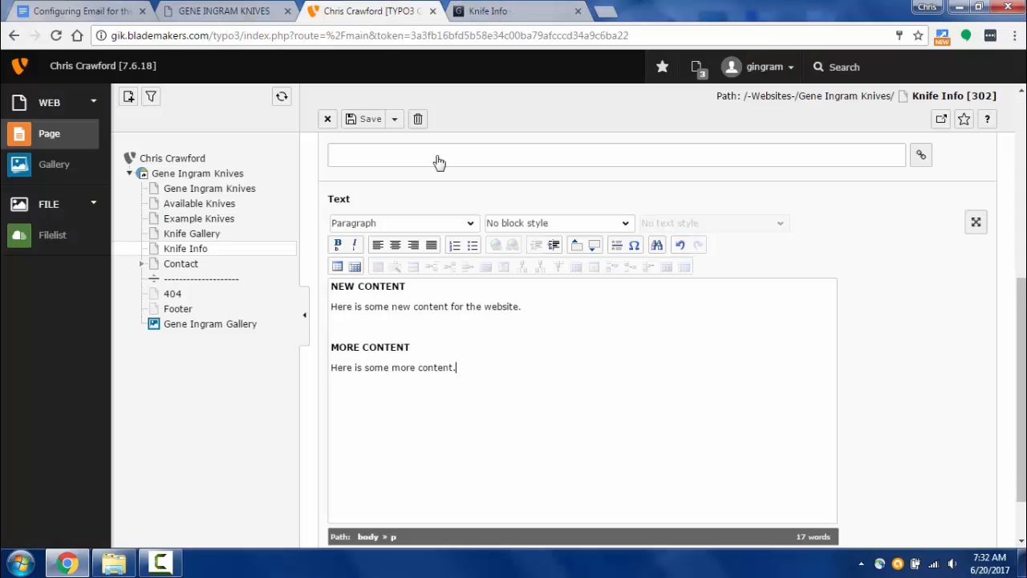
click(394, 119)
click(380, 145)
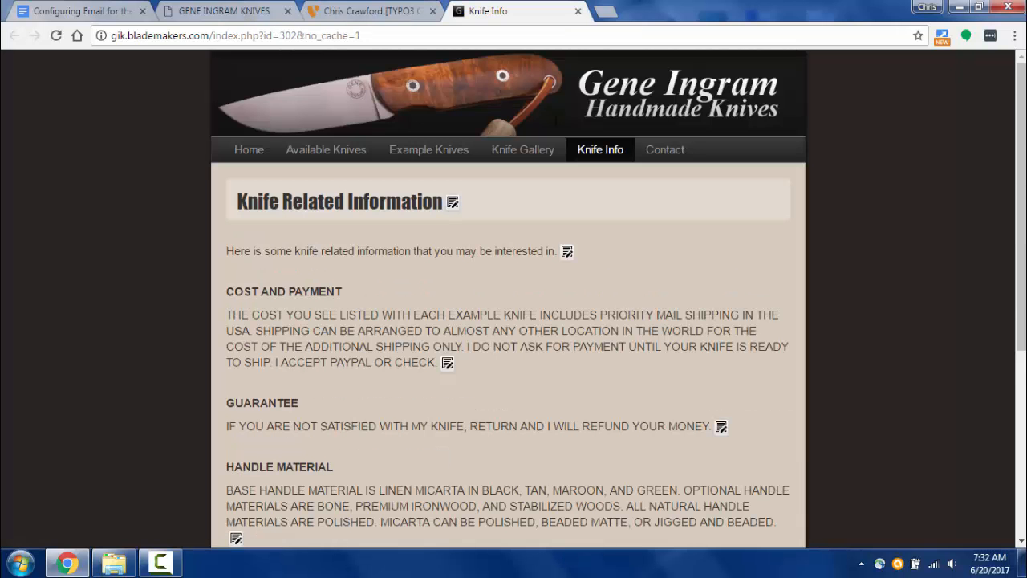
scroll(581, 222, down, 2)
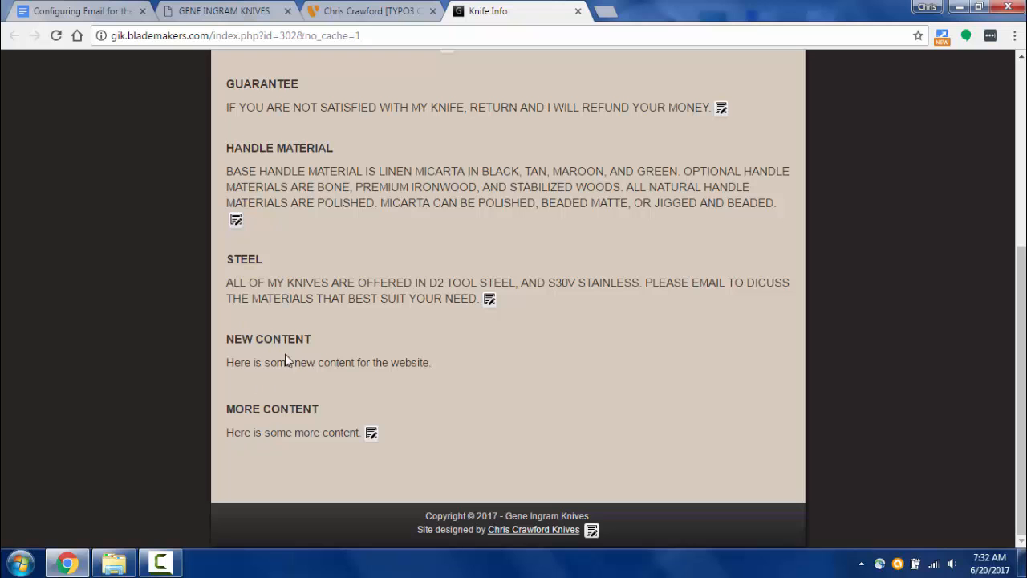
scroll(397, 267, up, 4)
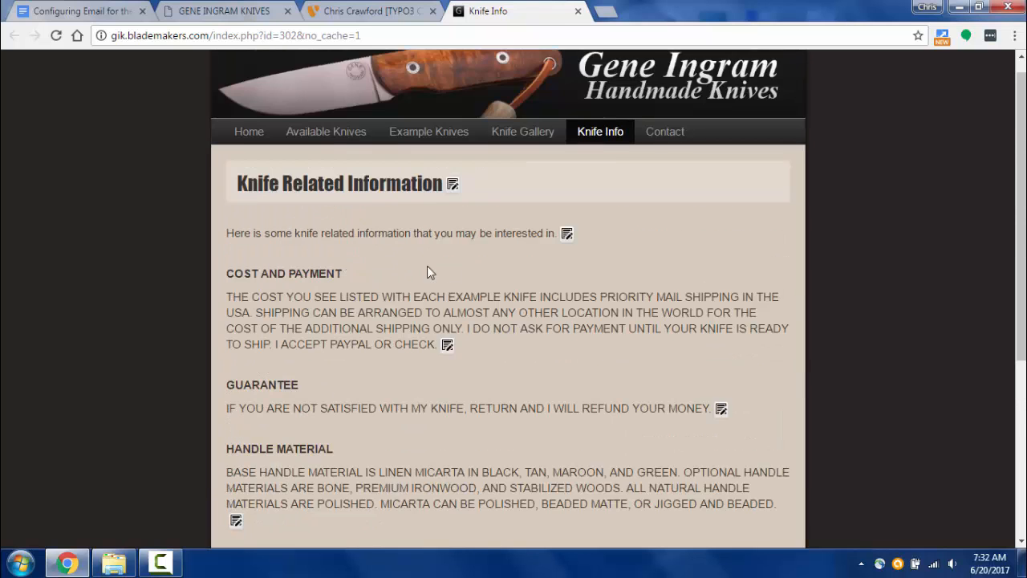
scroll(383, 284, down, 2)
Close the editor and drag the GUARANTEE element above COST AND PAYMENT in the content list
click(369, 11)
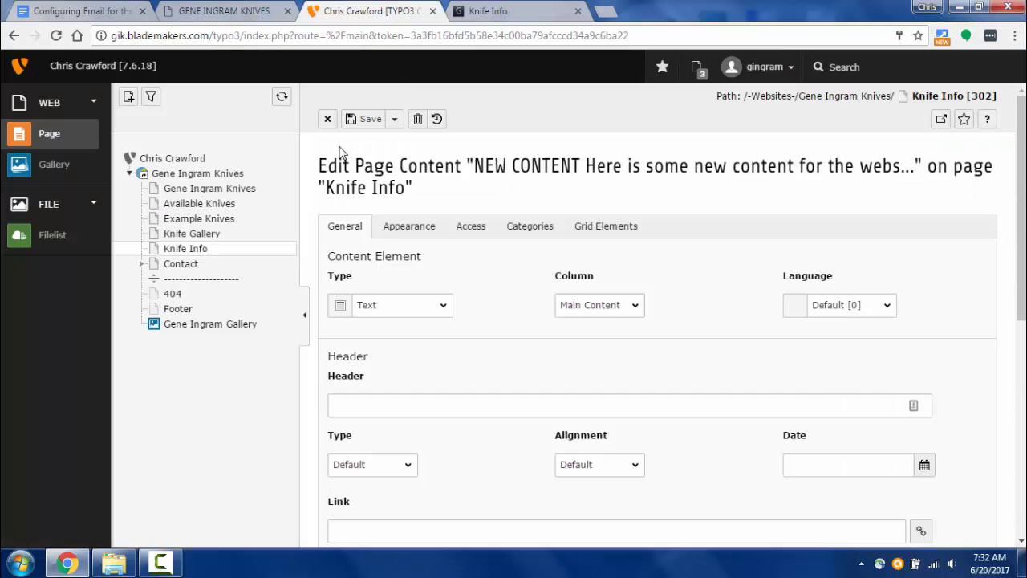
click(328, 120)
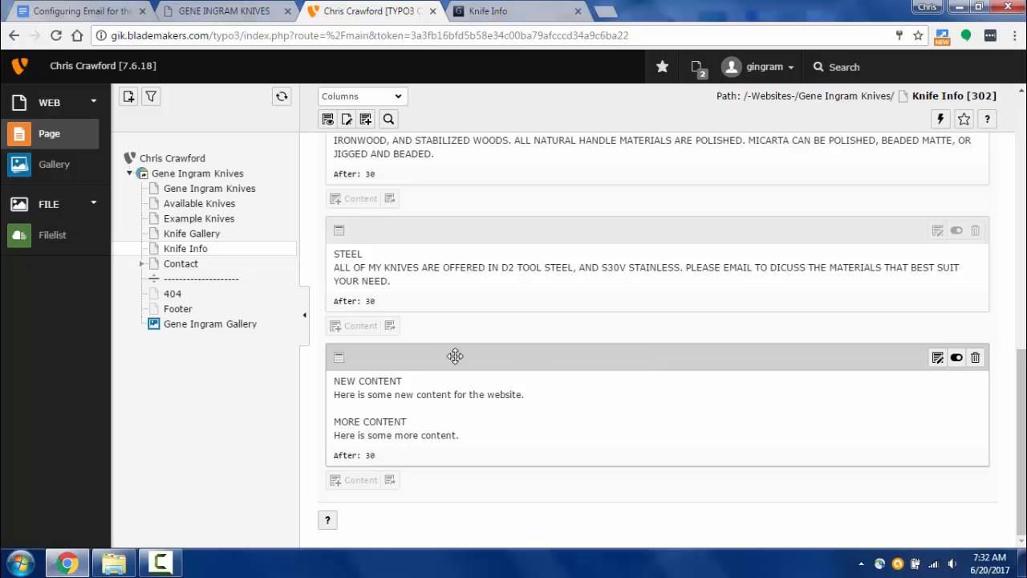
scroll(473, 357, up, 3)
scroll(454, 377, down, 2)
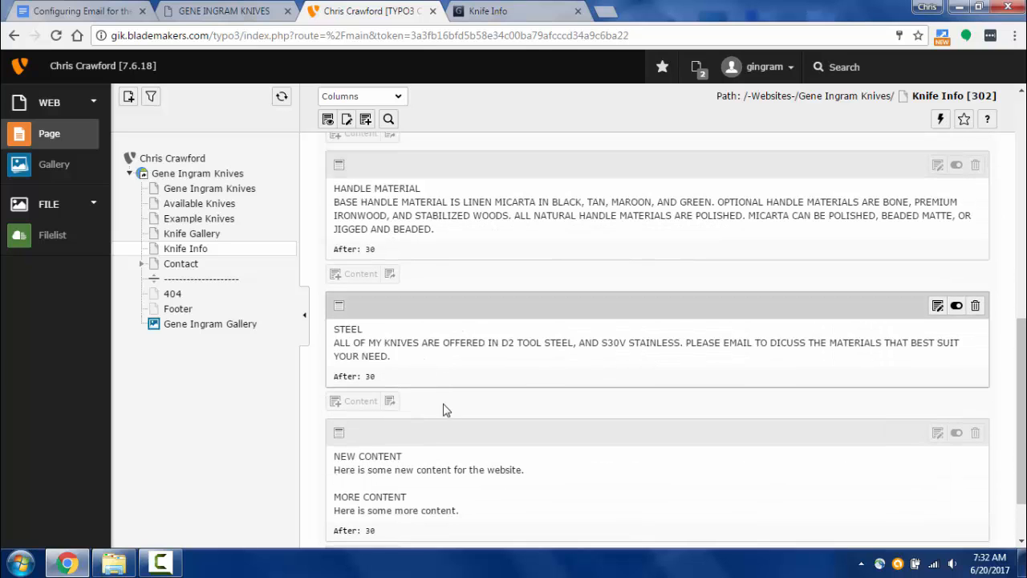
scroll(477, 356, up, 2)
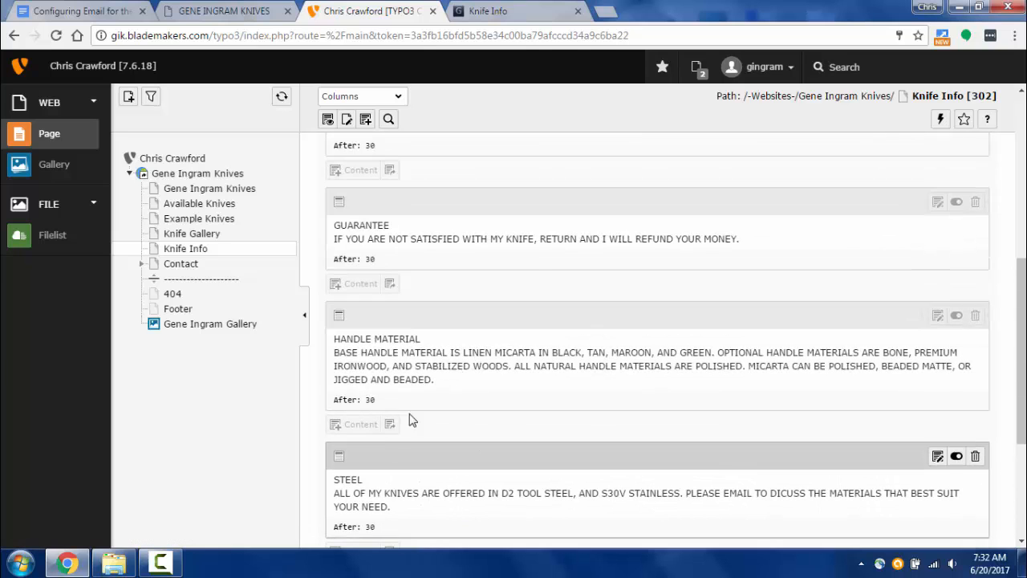
scroll(502, 318, up, 5)
scroll(502, 318, down, 1)
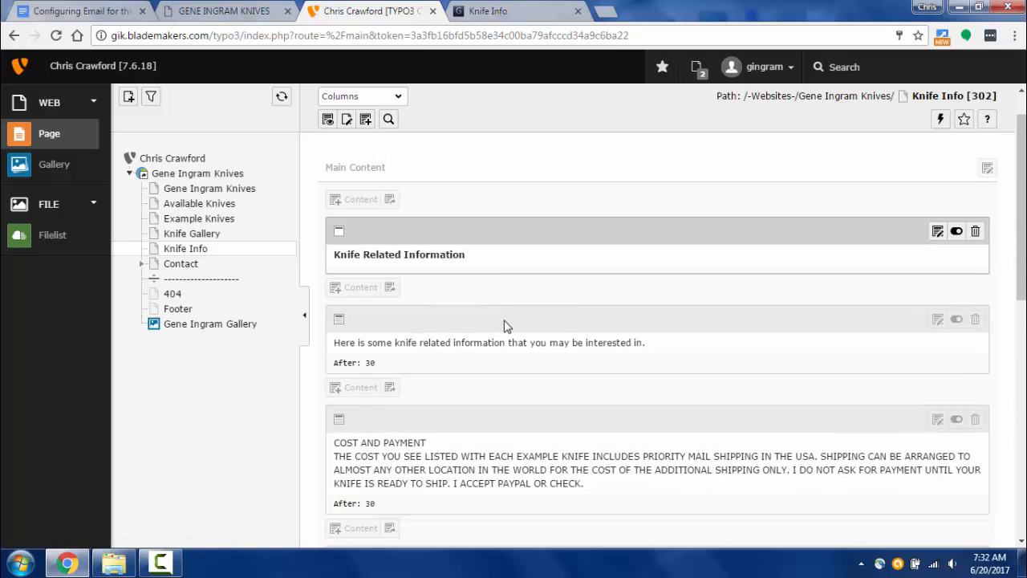
scroll(458, 377, down, 2)
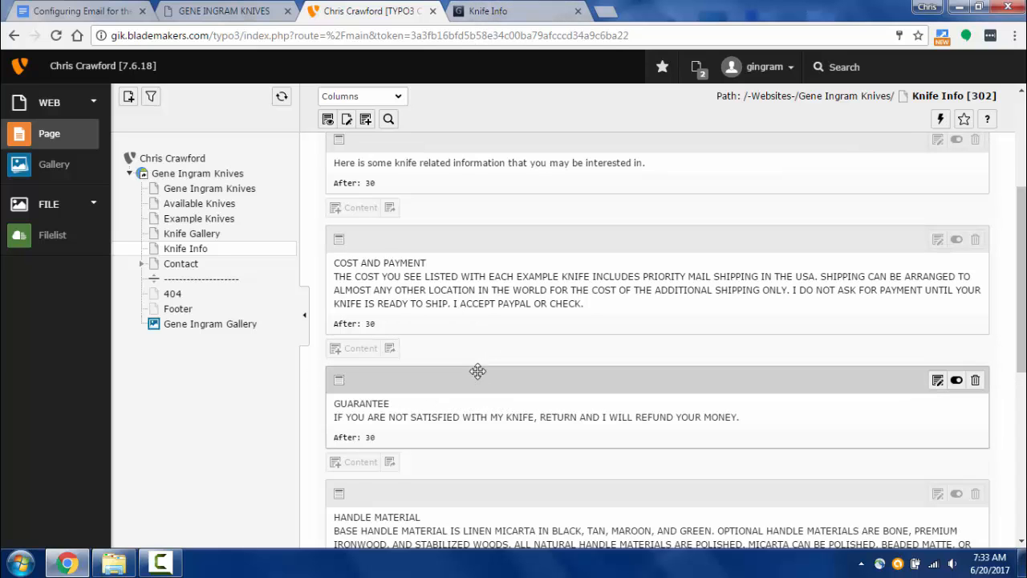
drag(477, 370, 482, 258)
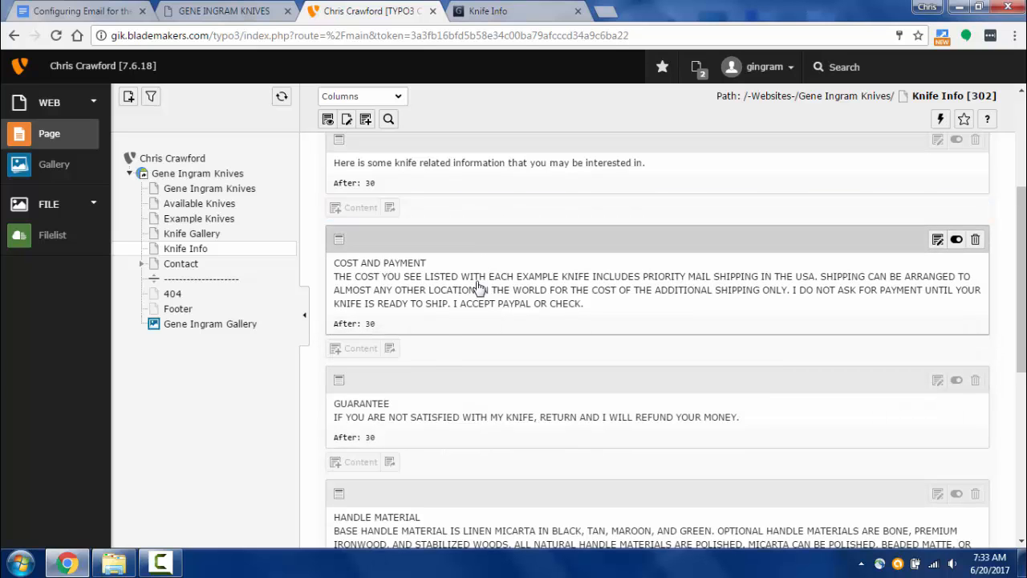
drag(434, 371, 501, 213)
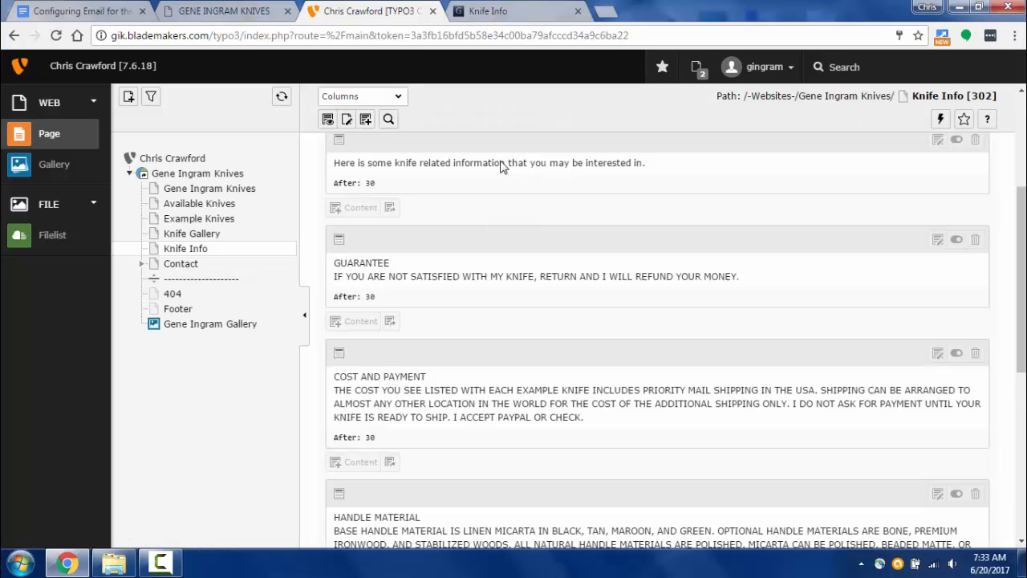
Reload the live Knife Info page to check the new section order
click(504, 12)
scroll(478, 148, up, 2)
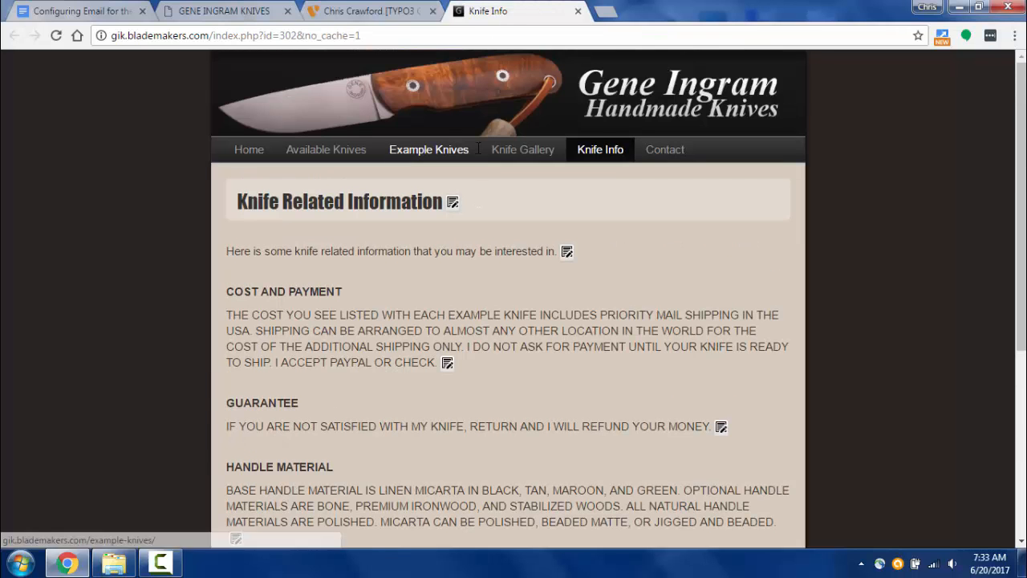
click(56, 35)
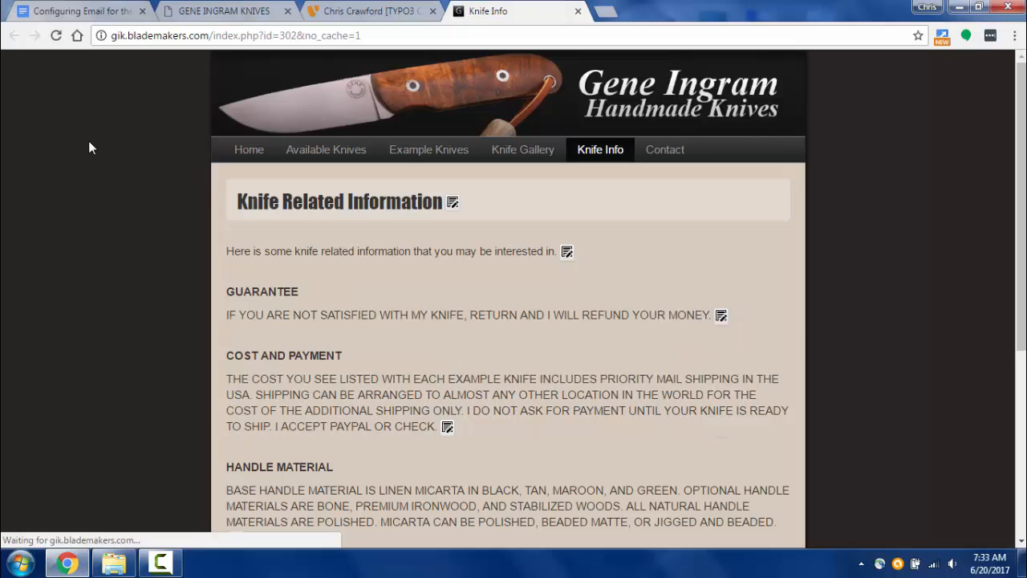
scroll(327, 429, down, 2)
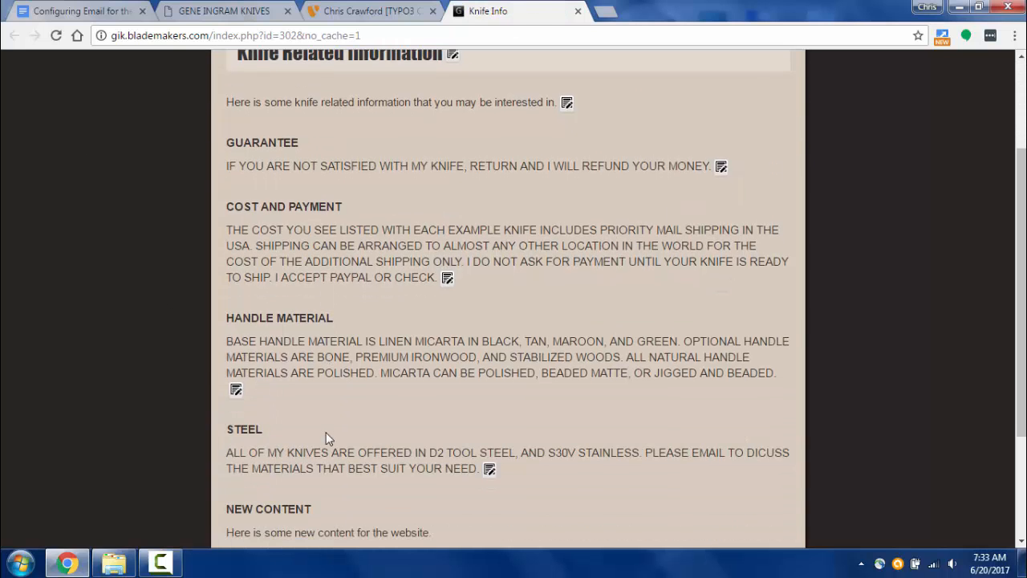
scroll(326, 432, up, 1)
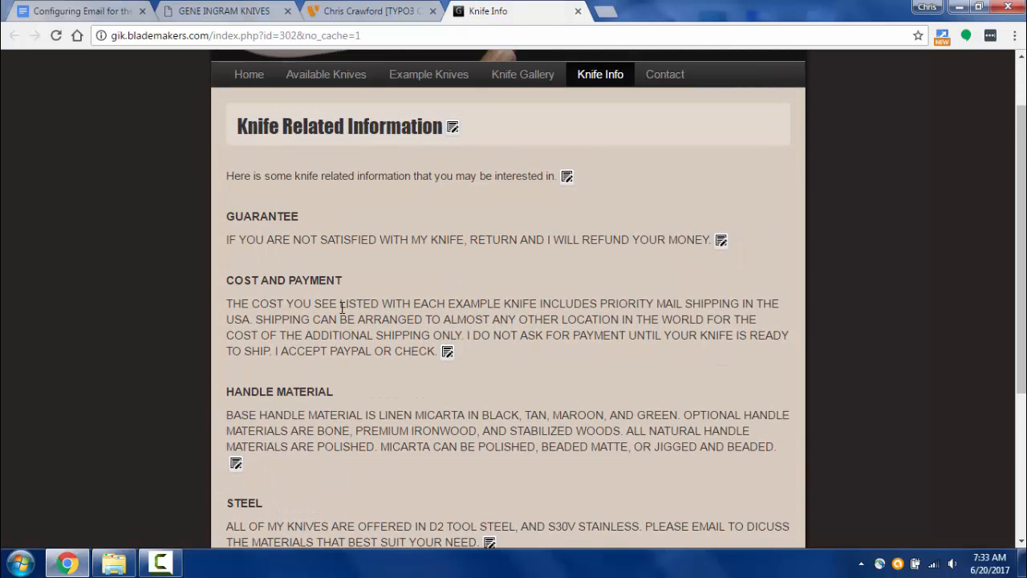
Drag GUARANTEE back below COST AND PAYMENT and reload the live page
click(377, 11)
drag(561, 238, 550, 449)
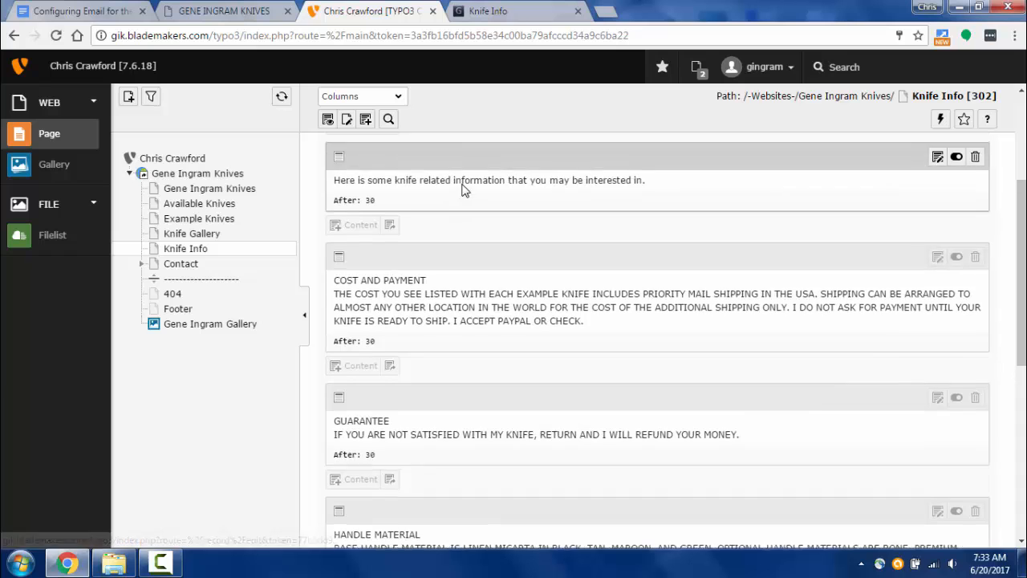
click(486, 11)
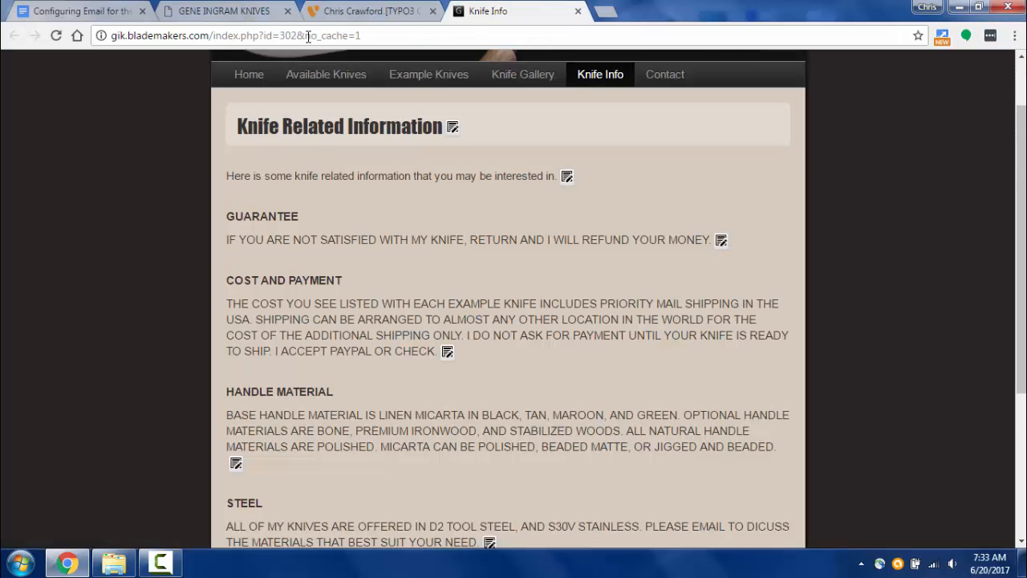
click(57, 36)
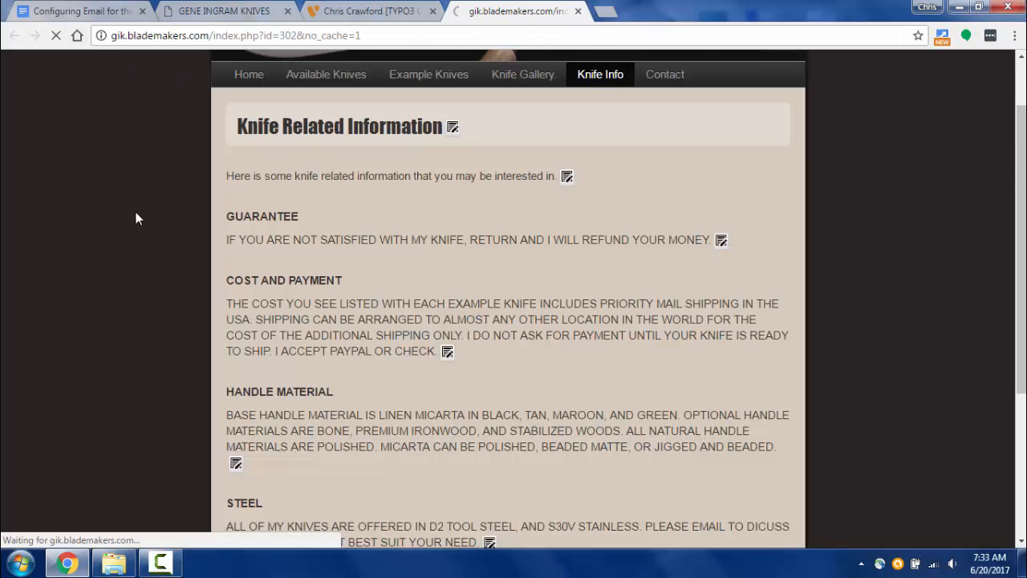
Delete the NEW CONTENT element and confirm the removal
click(363, 11)
scroll(474, 360, down, 4)
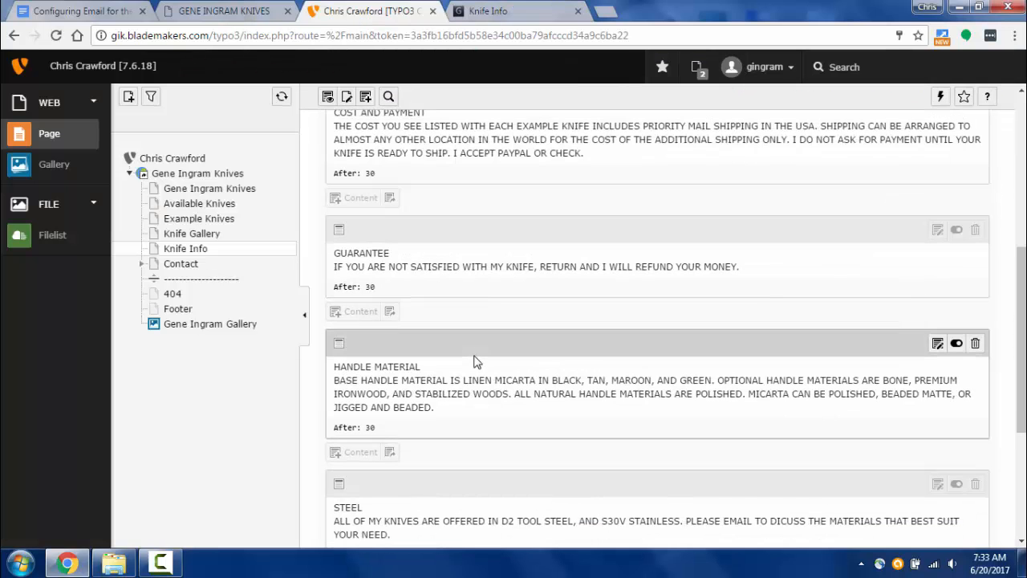
scroll(474, 361, down, 2)
scroll(471, 357, down, 1)
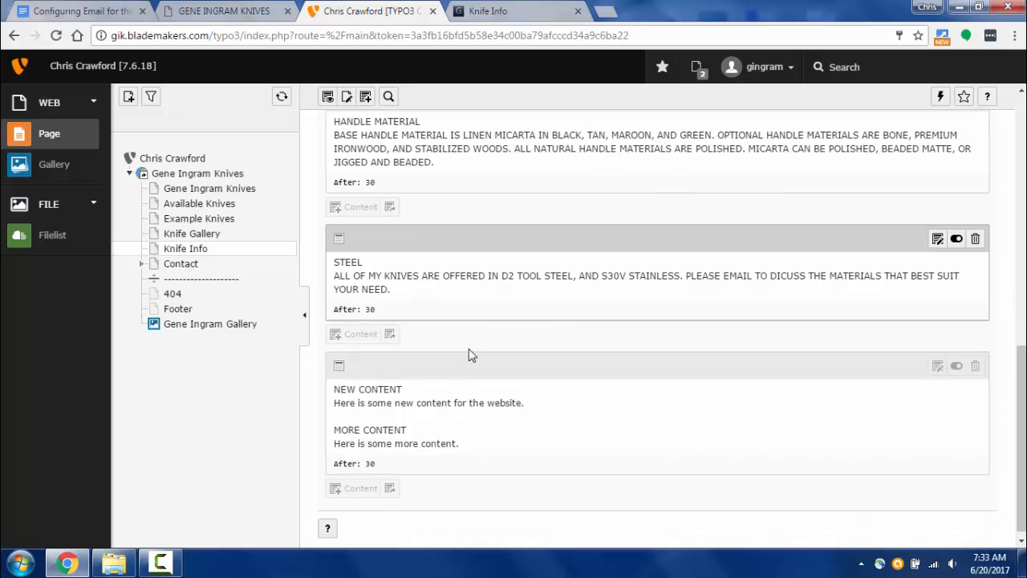
scroll(585, 305, up, 1)
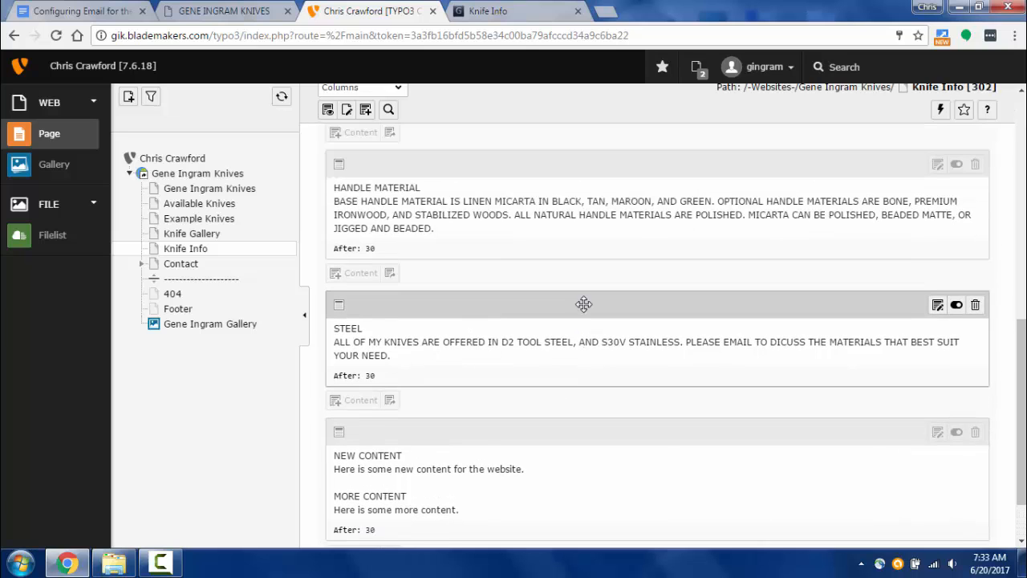
click(976, 434)
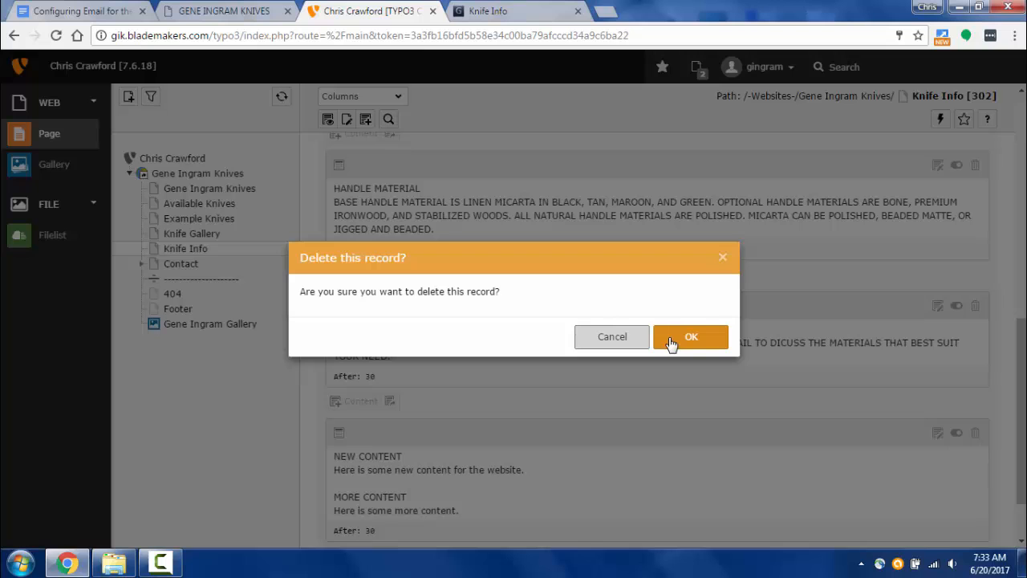
click(671, 341)
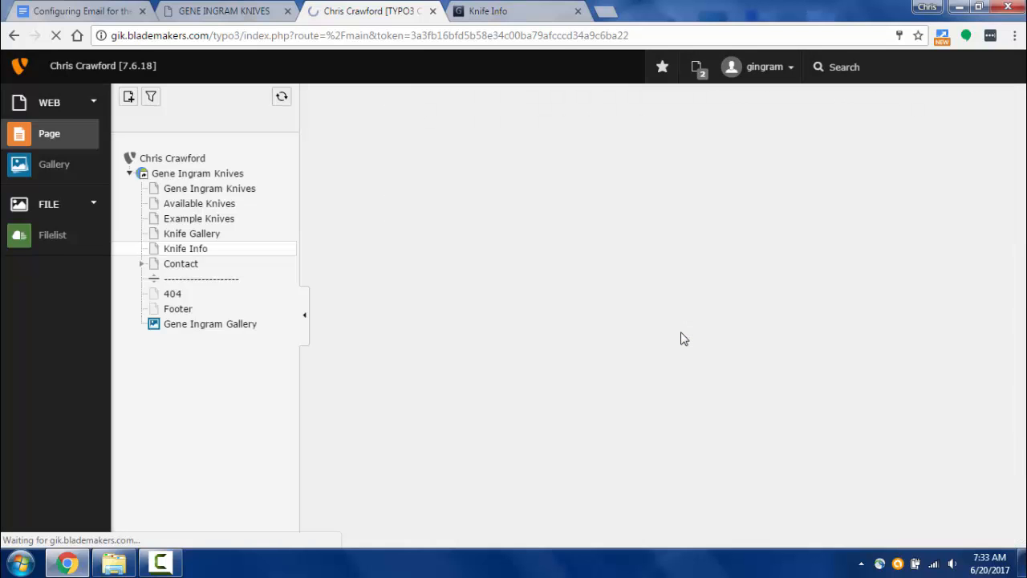
Reload the live Knife Info page and compare it with the old site's page
click(486, 11)
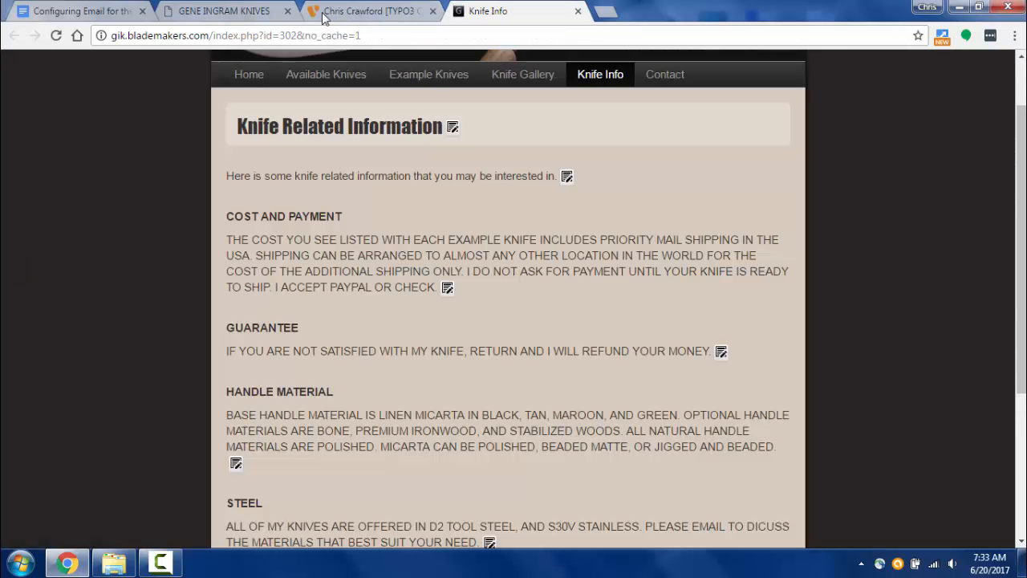
click(56, 37)
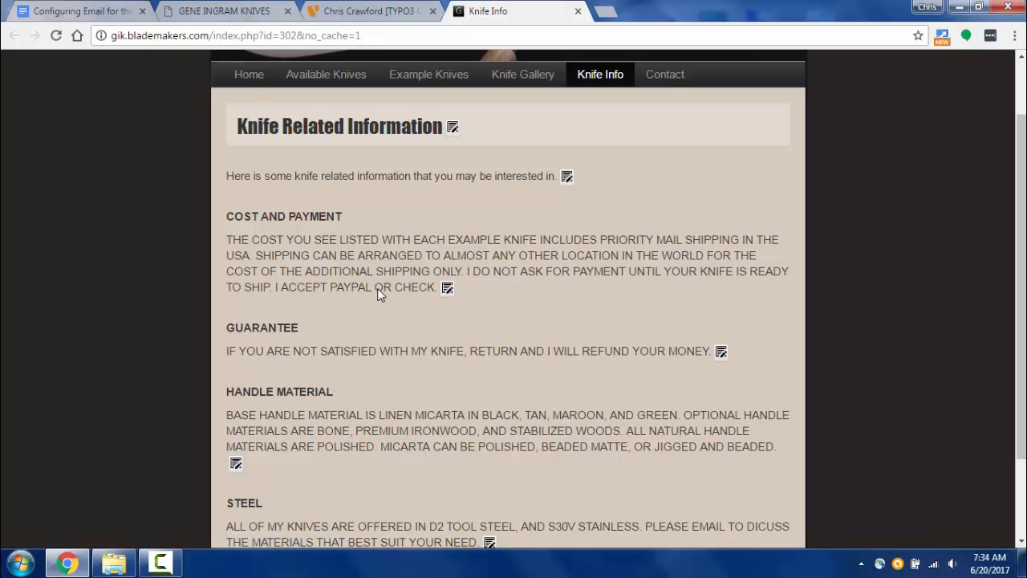
scroll(377, 288, down, 3)
scroll(377, 288, up, 3)
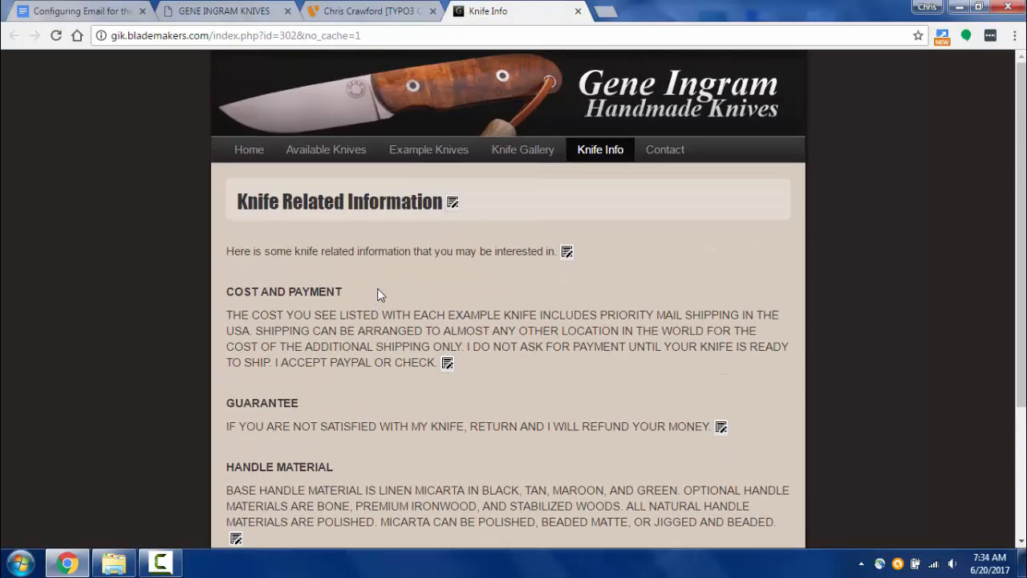
scroll(377, 293, down, 3)
scroll(378, 292, up, 1)
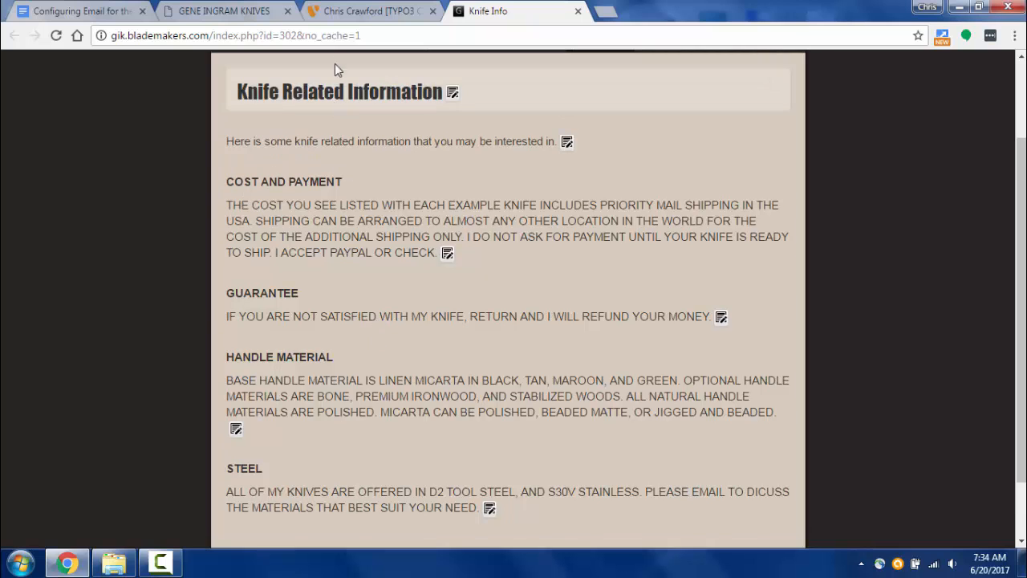
click(228, 16)
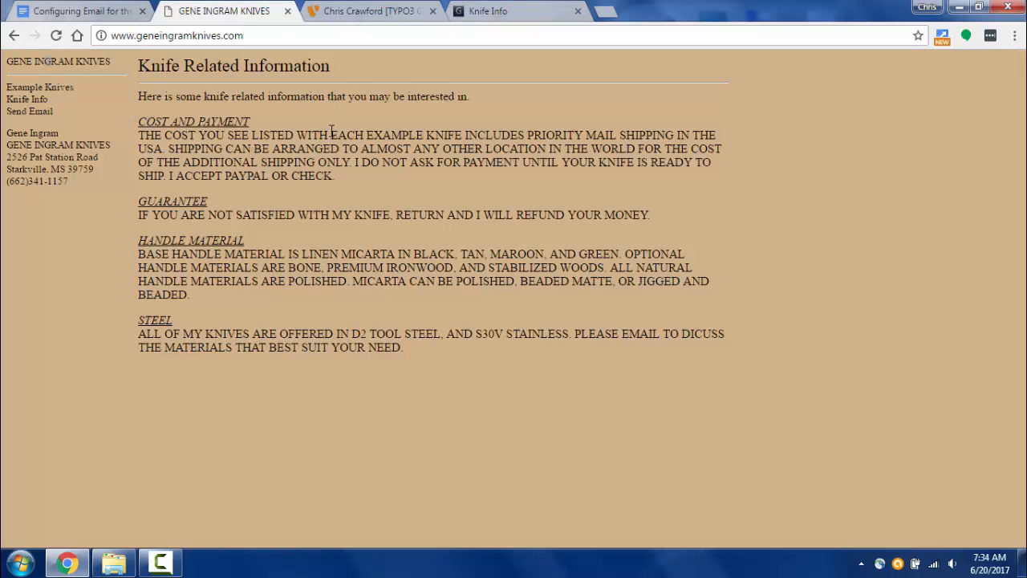
click(499, 13)
Hide the GUARANTEE element so it appears greyed out in the Knife Info content list
click(361, 13)
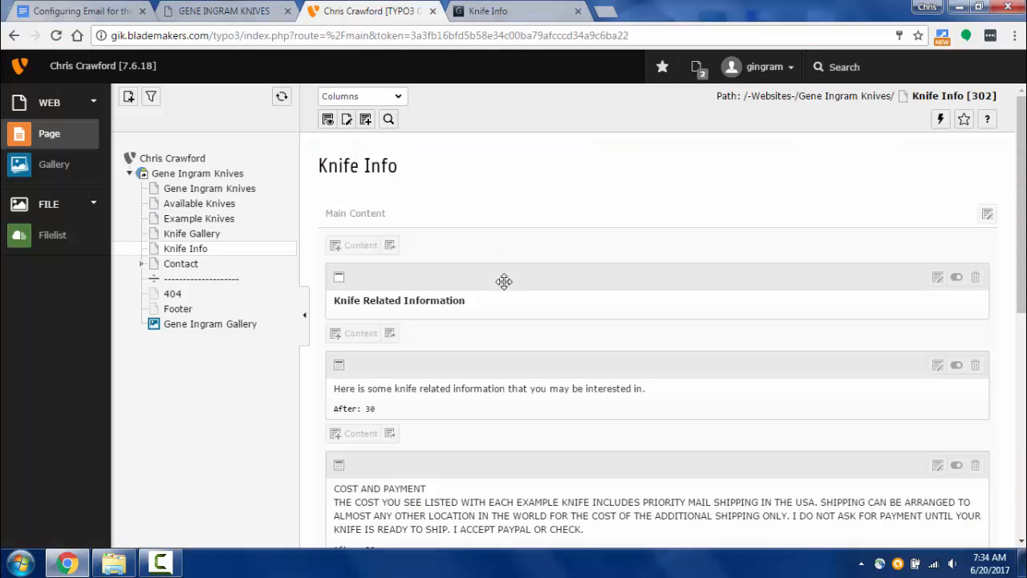
scroll(495, 290, down, 3)
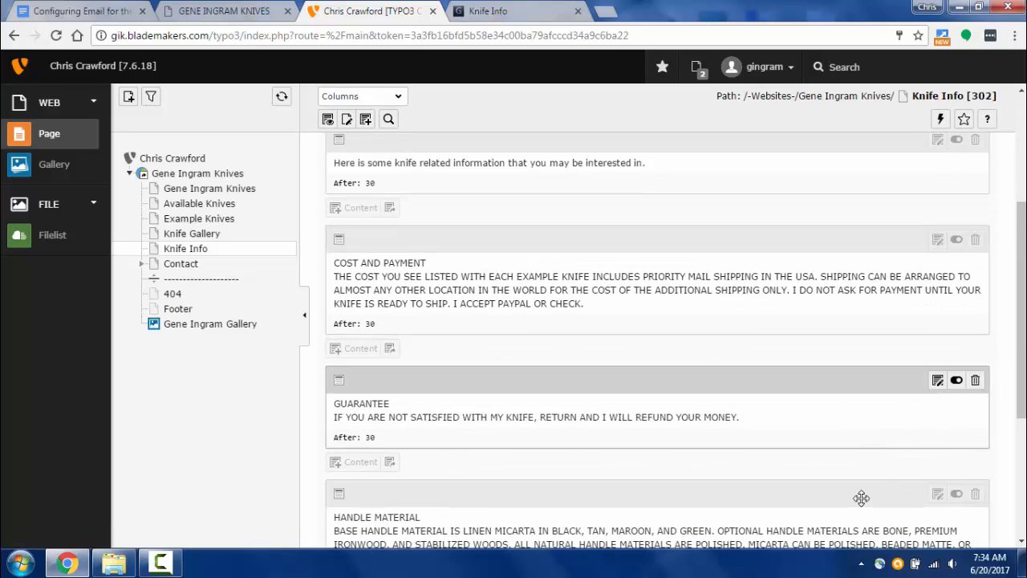
click(956, 383)
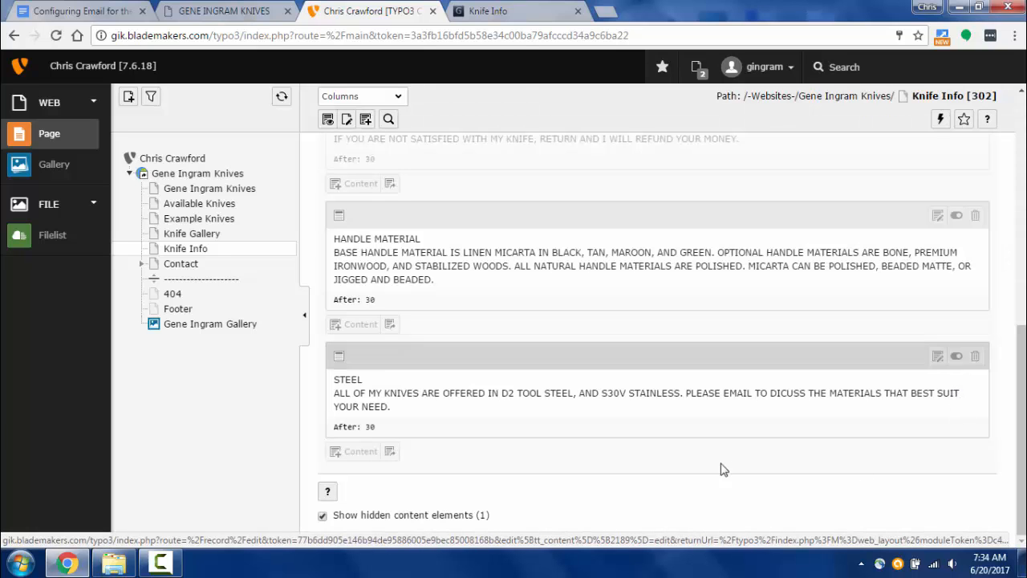
scroll(961, 406, up, 1)
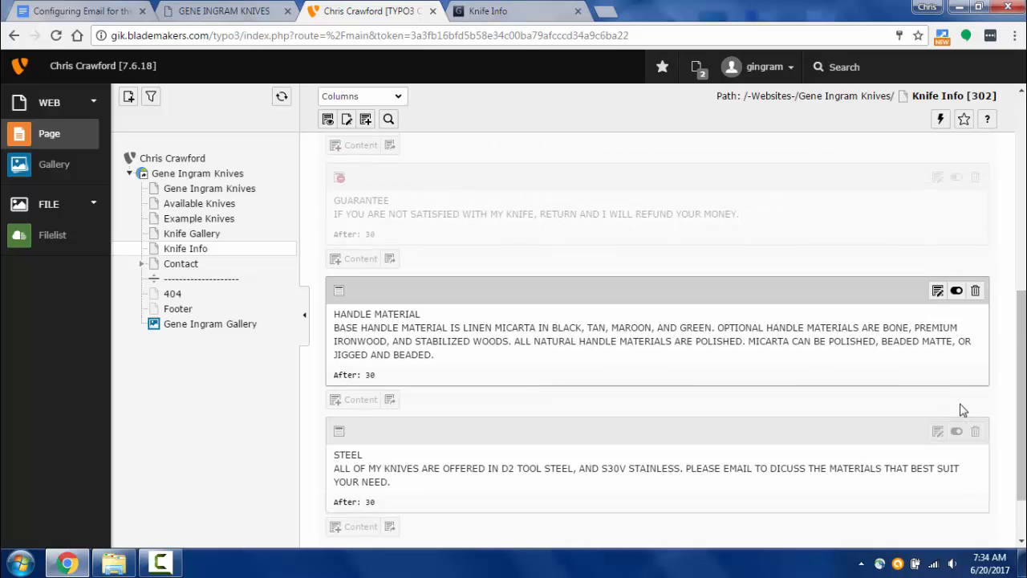
scroll(961, 406, down, 1)
scroll(512, 395, up, 4)
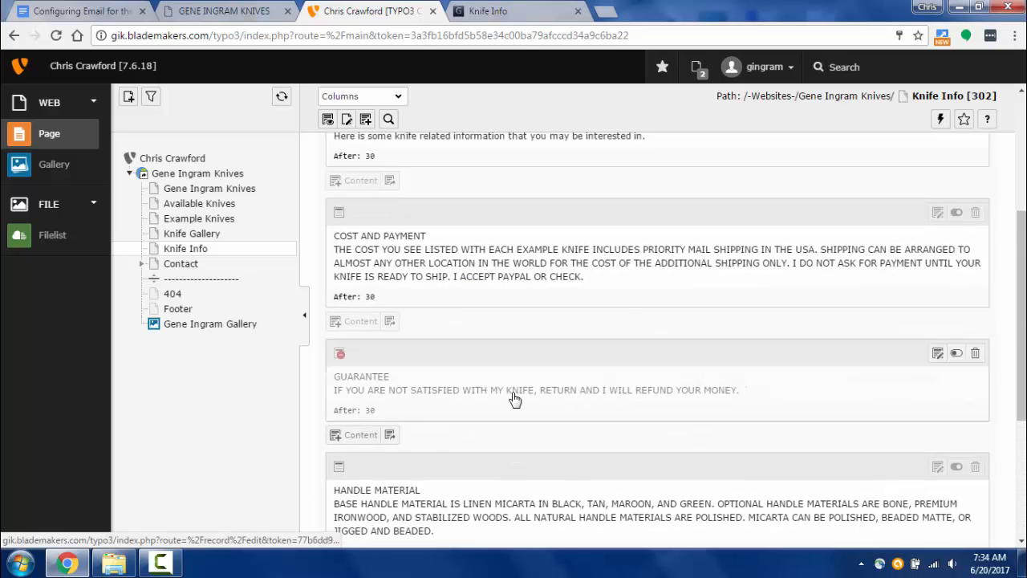
scroll(510, 393, down, 3)
scroll(509, 394, up, 3)
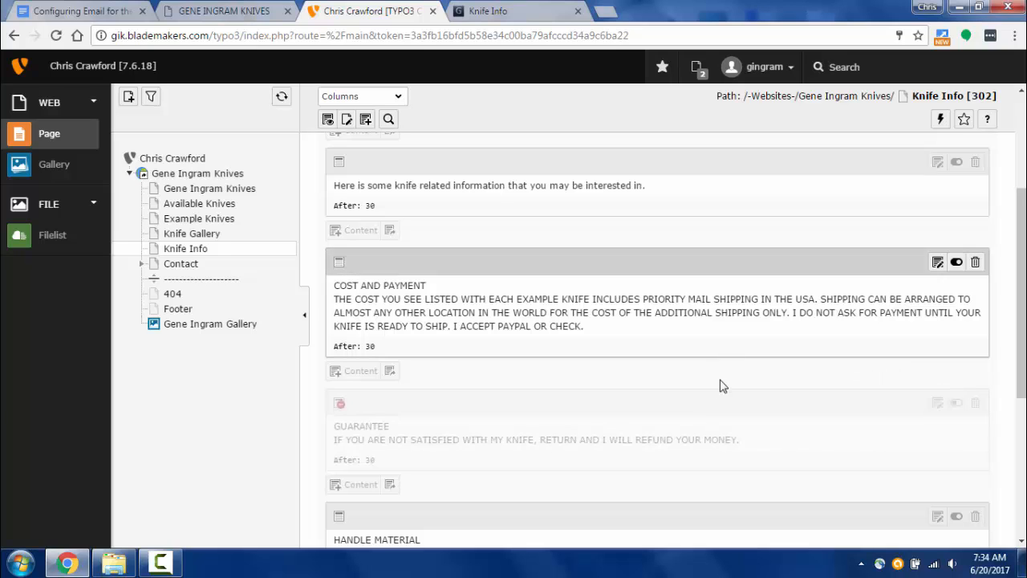
Confirm Guarantee is gone from the live page, then unhide it and reload to see it restored
click(453, 11)
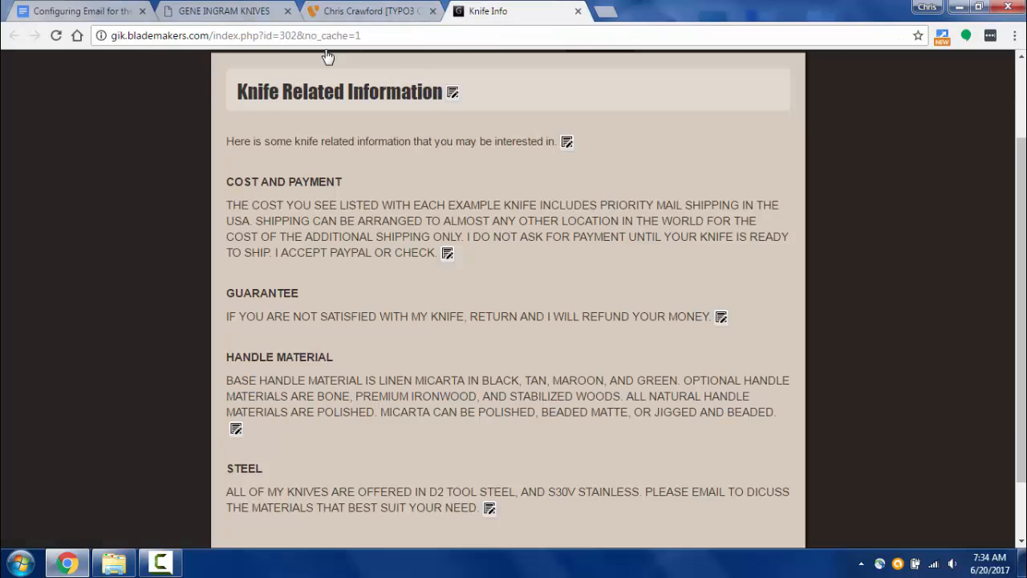
click(55, 36)
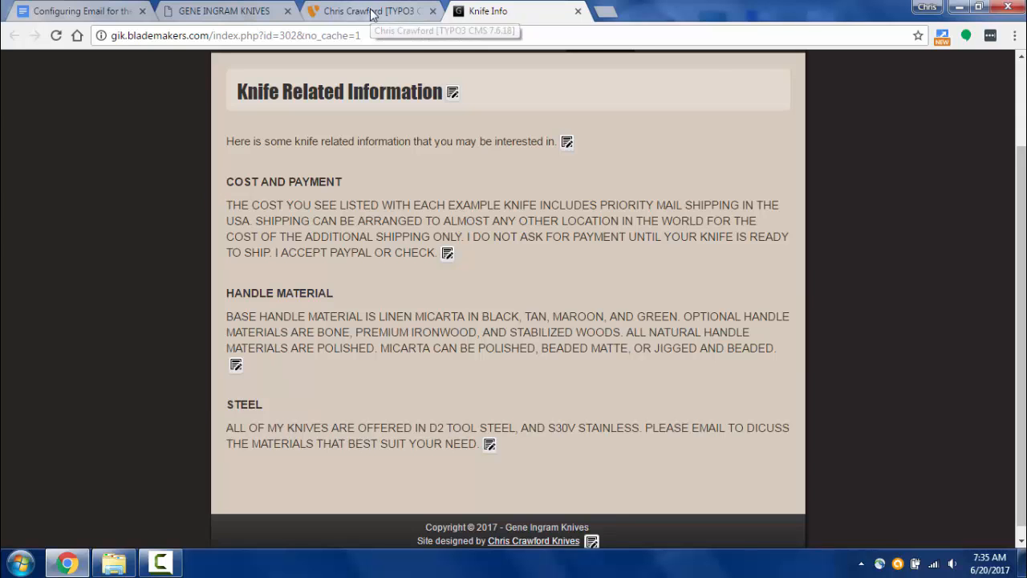
click(393, 14)
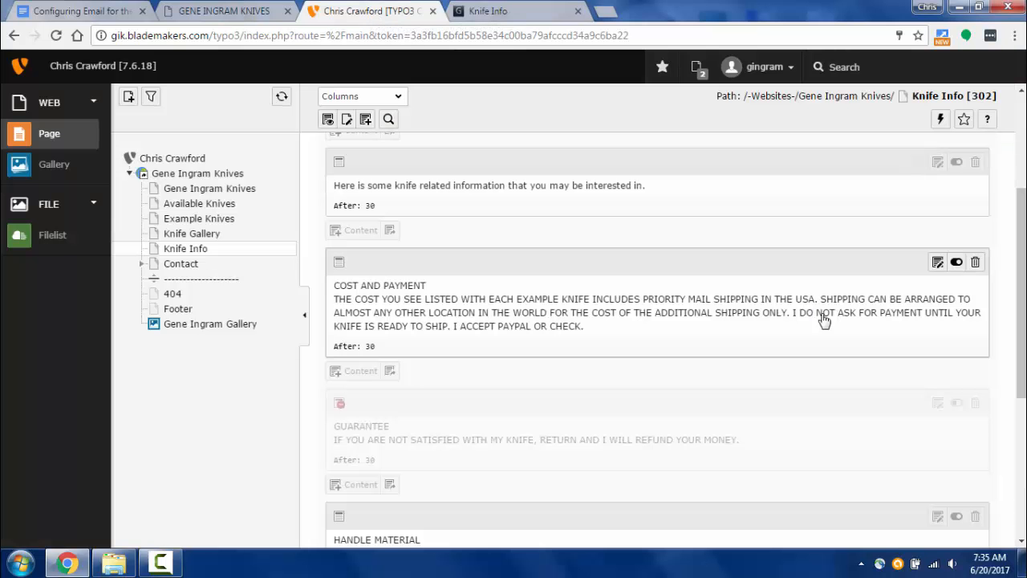
click(956, 402)
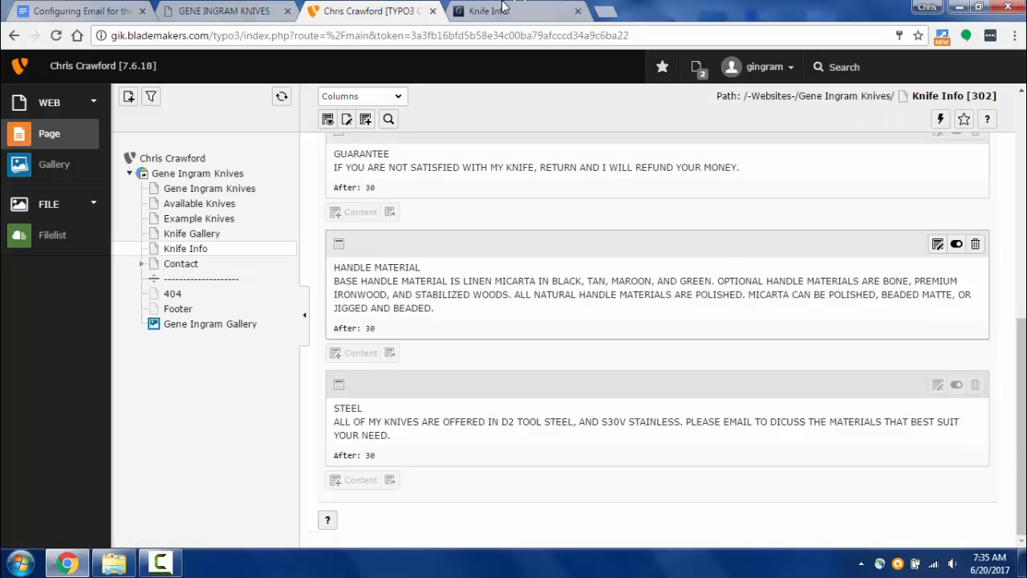
click(488, 12)
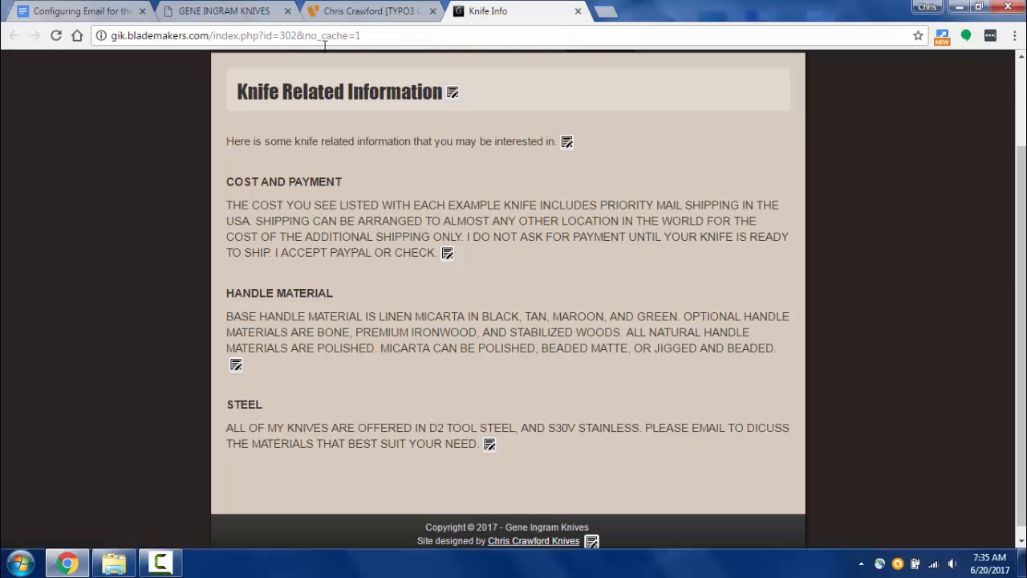
click(56, 35)
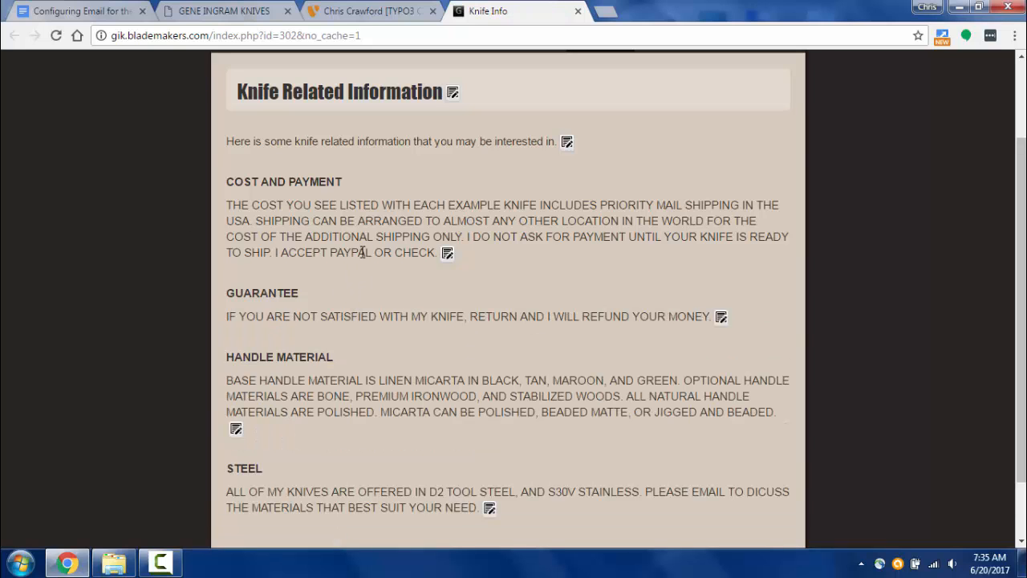
scroll(361, 252, up, 2)
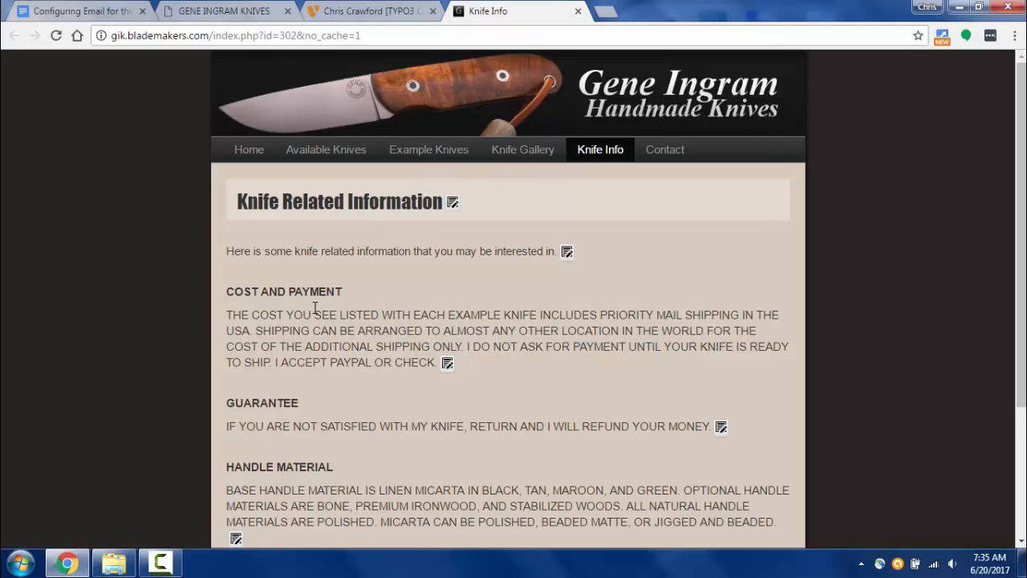
Reload the old site's knife information page and compare it with the new Knife Info page
click(87, 14)
click(169, 11)
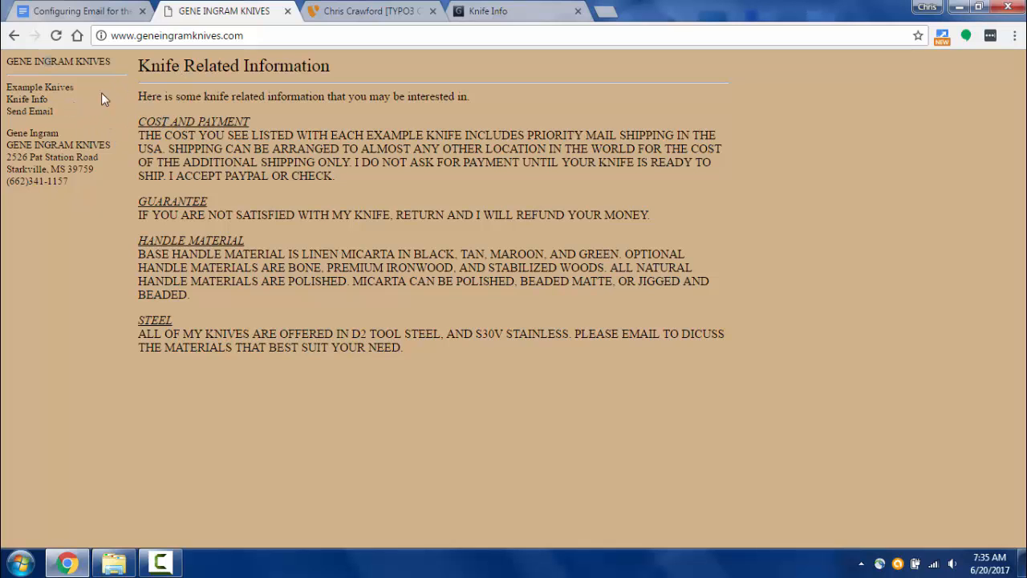
click(35, 99)
click(507, 13)
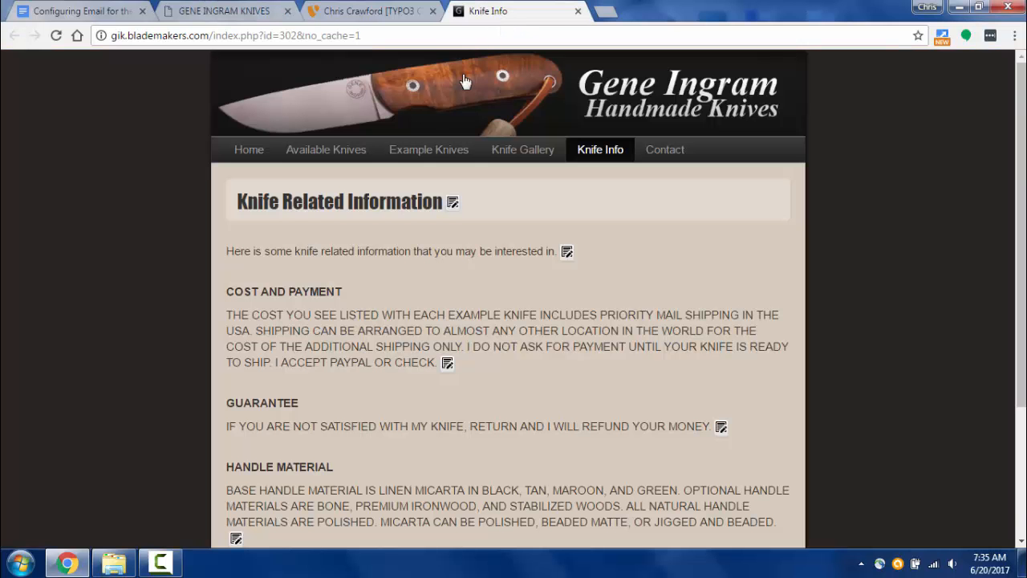
scroll(404, 483, down, 3)
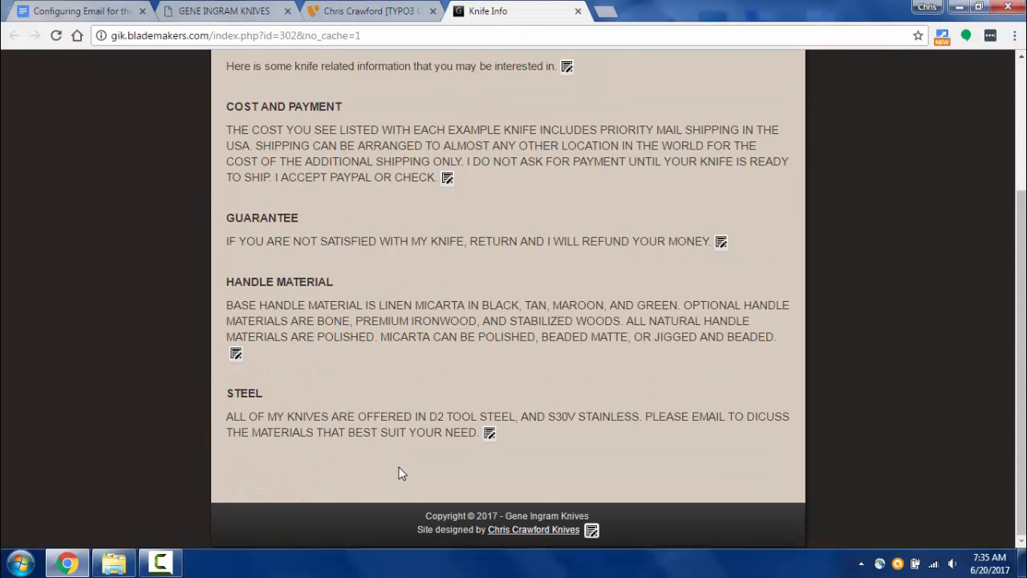
click(337, 13)
click(235, 18)
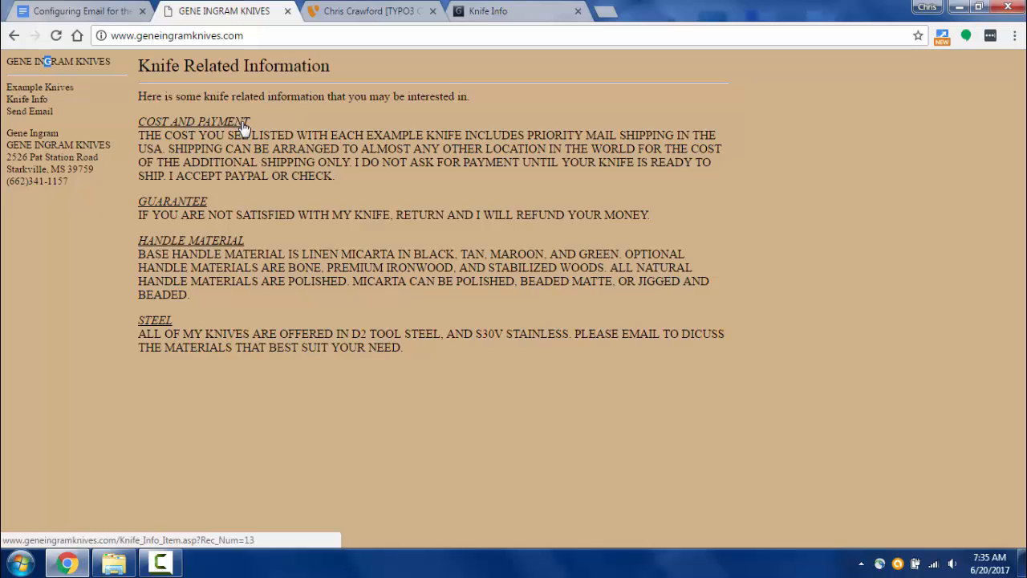
Open the old Cost and Payment, Guarantee and Handle Material subpages, then return to the new Knife Info page
click(202, 122)
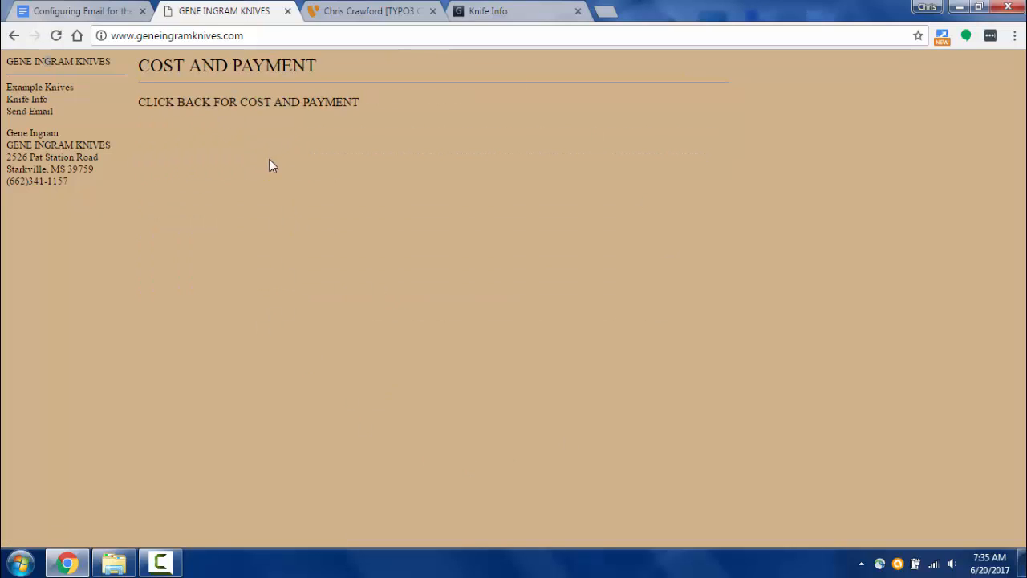
click(13, 36)
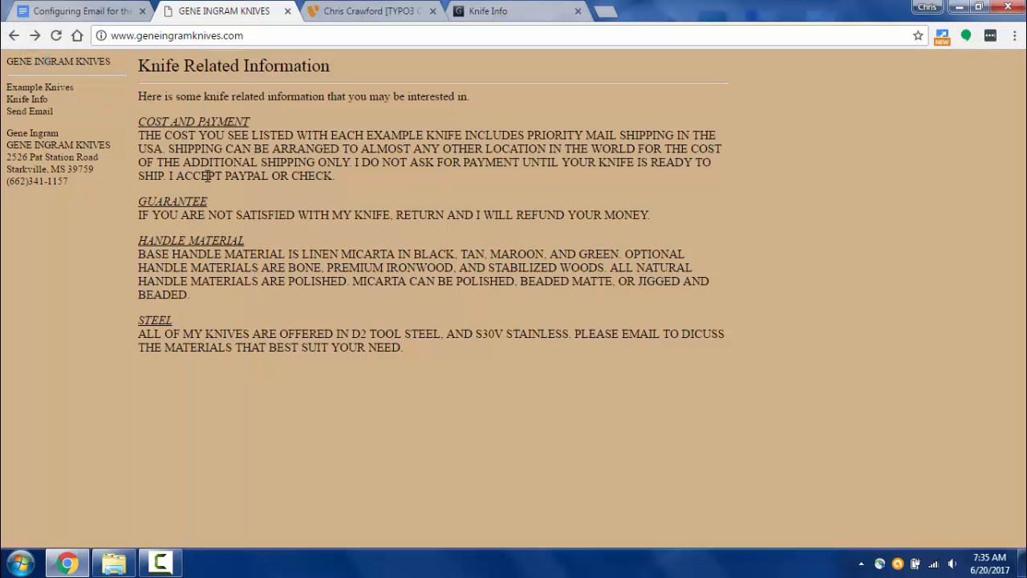
click(186, 200)
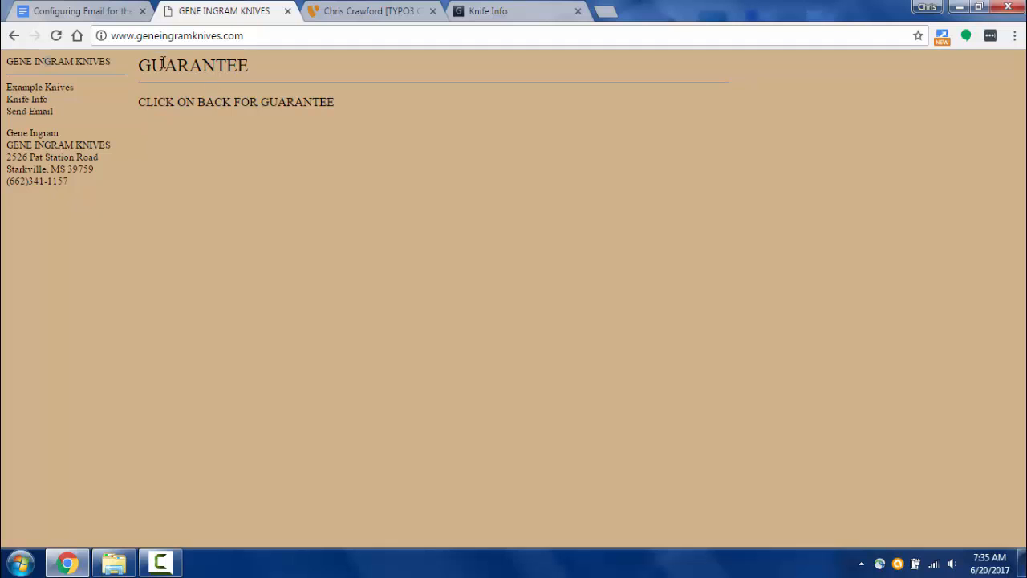
click(14, 36)
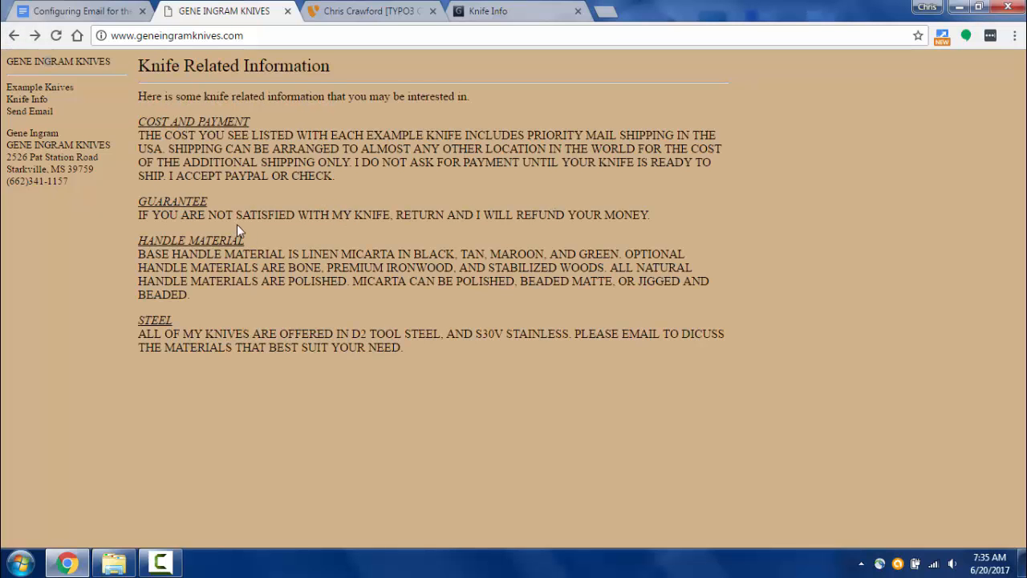
click(226, 246)
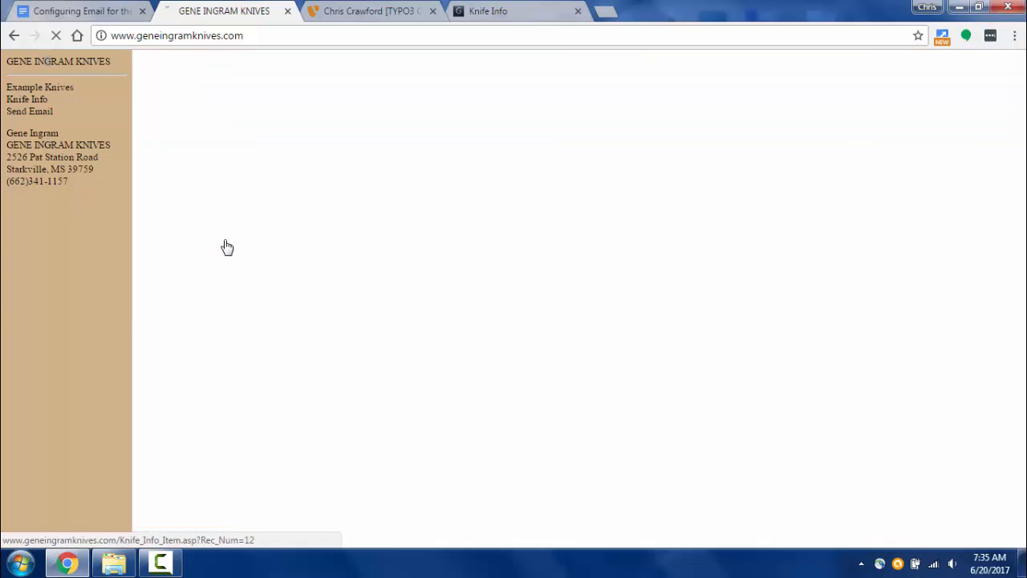
click(14, 38)
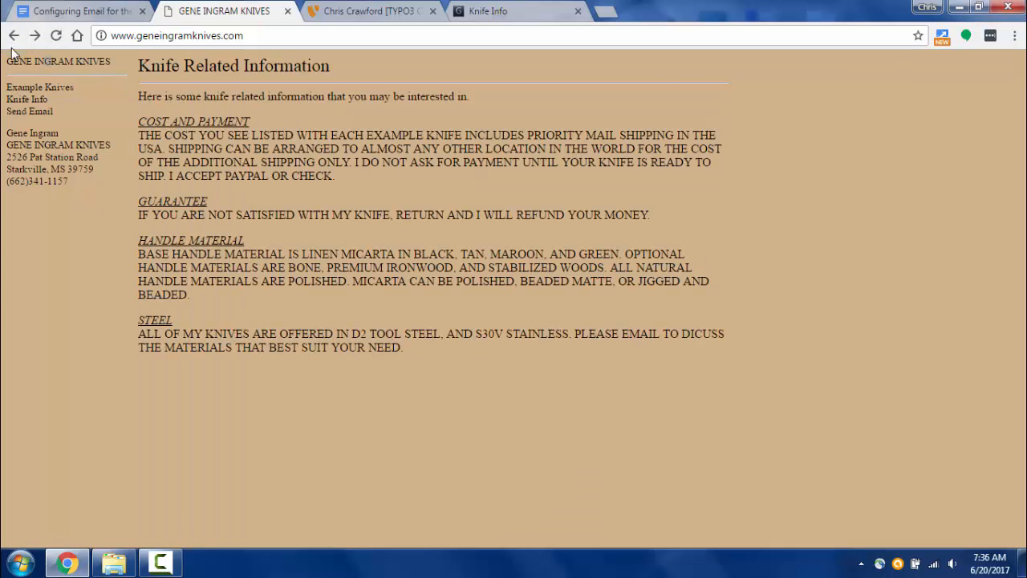
click(504, 15)
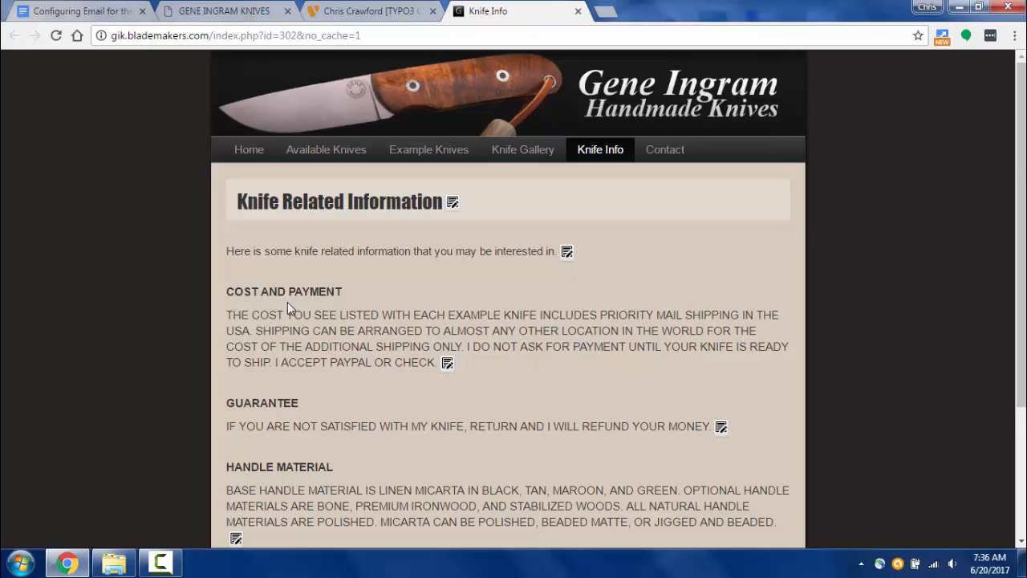
scroll(287, 302, down, 2)
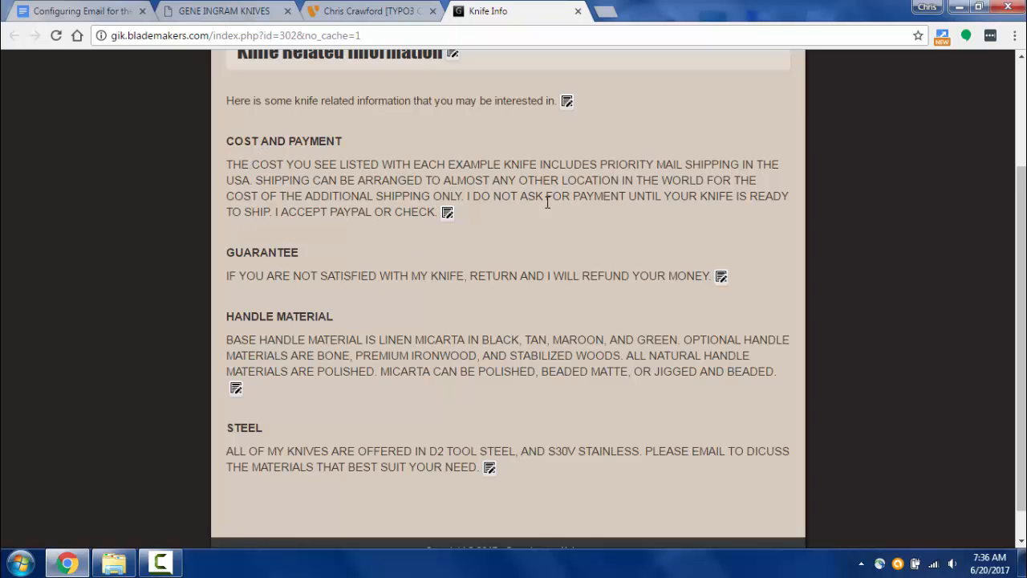
scroll(545, 212, up, 2)
scroll(267, 313, down, 2)
scroll(543, 342, up, 1)
scroll(543, 342, up, 2)
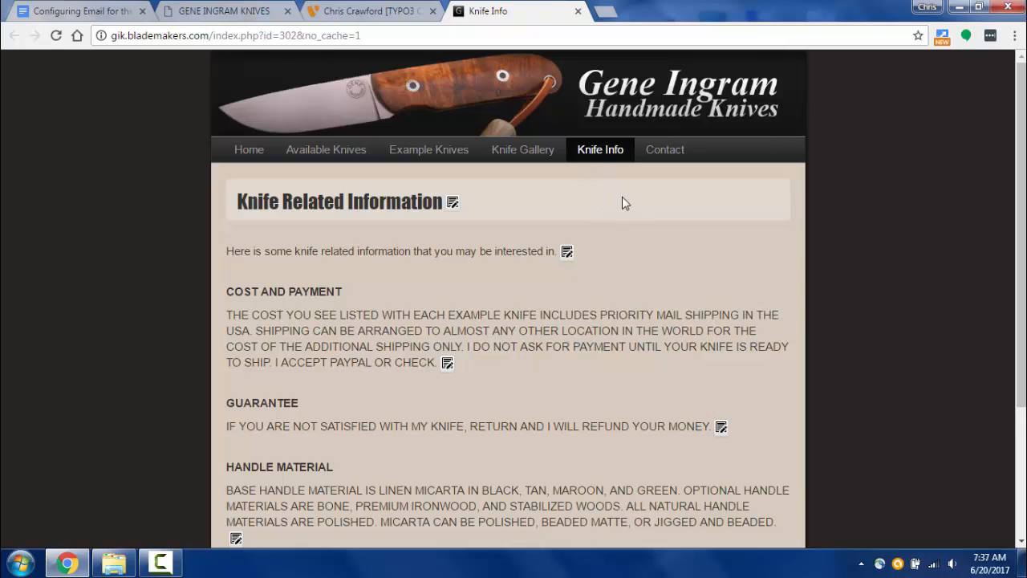
scroll(610, 295, down, 3)
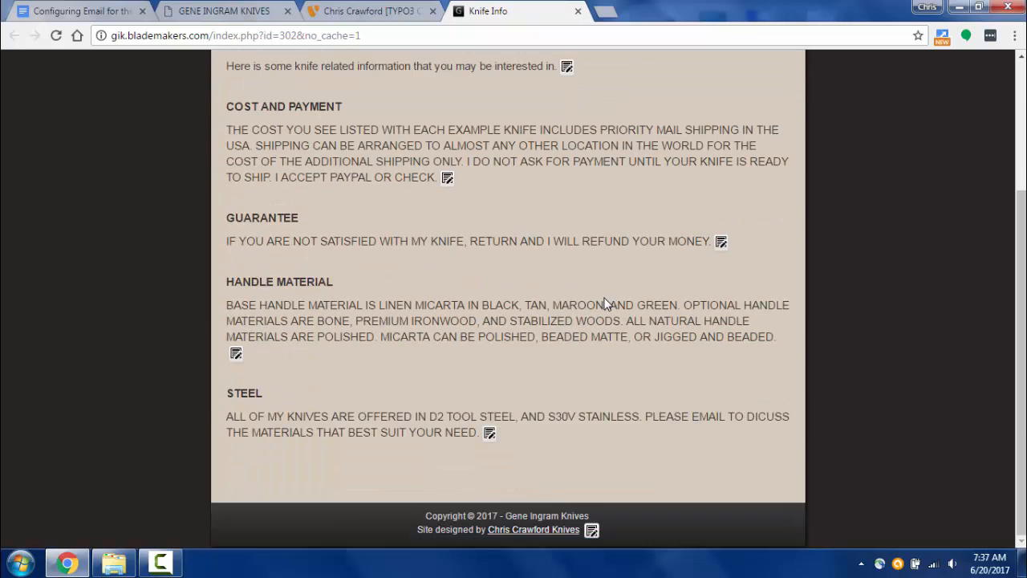
scroll(606, 303, up, 1)
scroll(606, 303, up, 1)
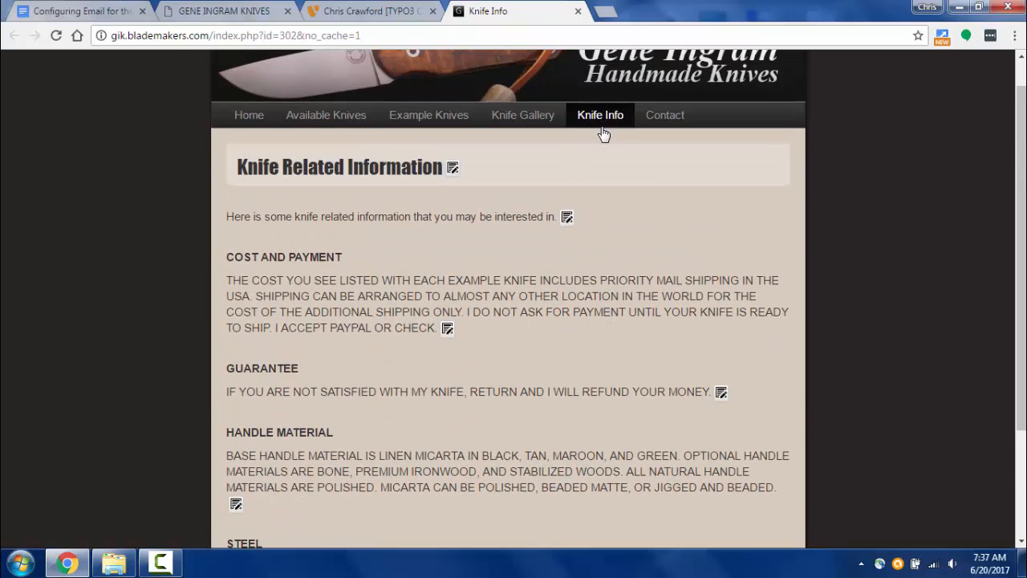
scroll(570, 325, down, 1)
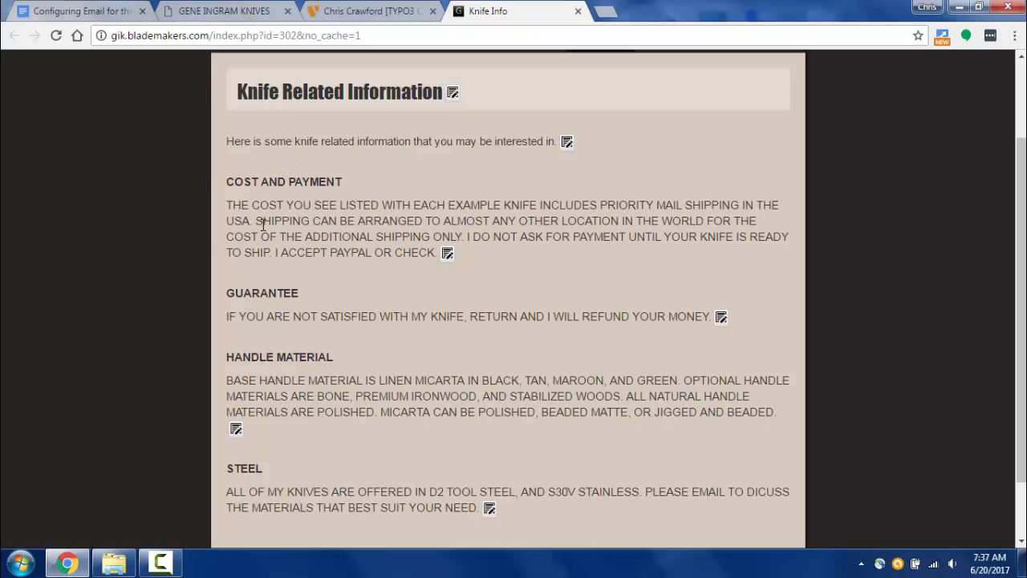
scroll(309, 289, down, 1)
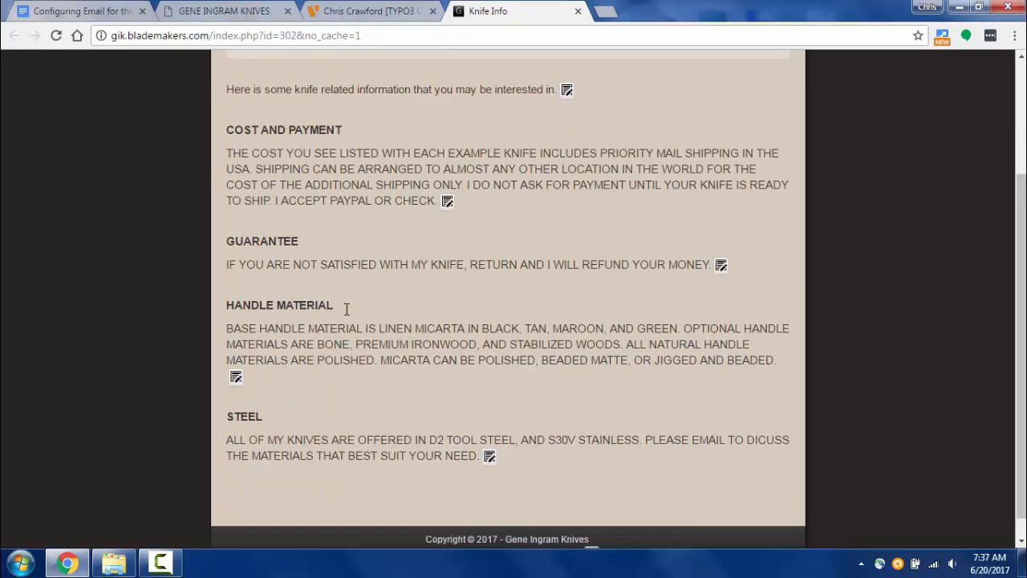
scroll(344, 317, up, 1)
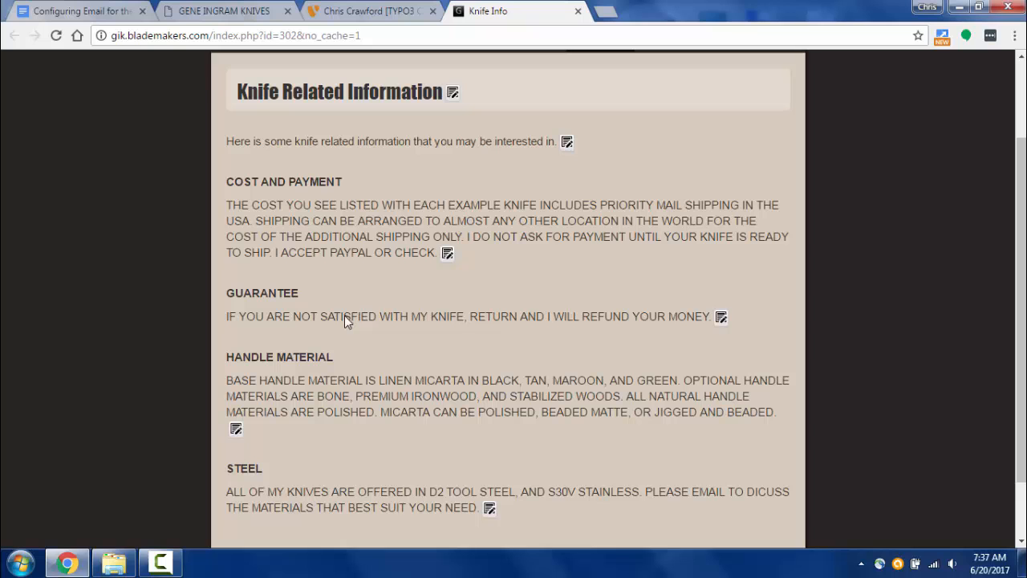
Open the old site's Guarantee subpage and go back to its knife information page
click(74, 13)
click(199, 18)
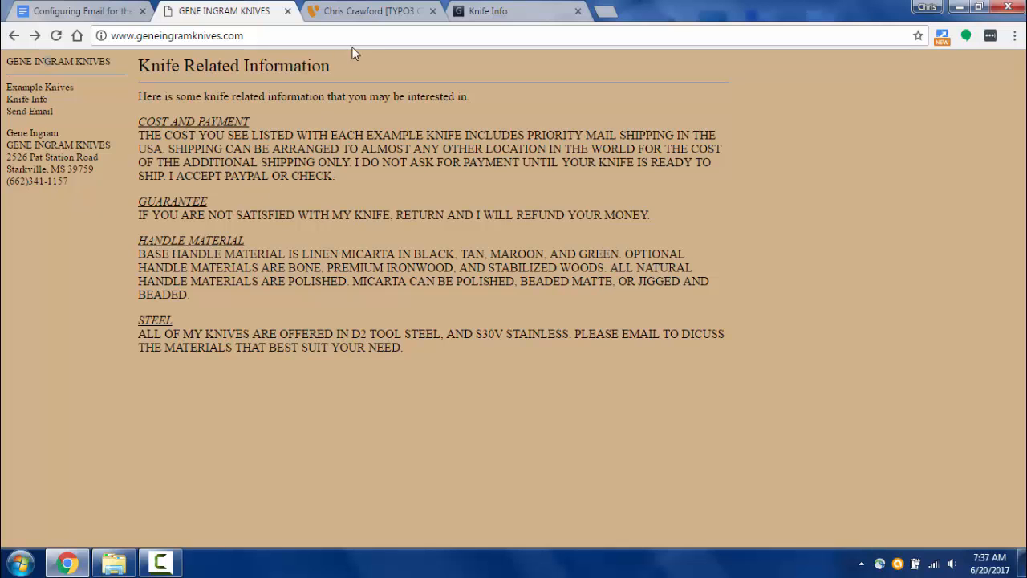
click(503, 14)
click(255, 21)
click(179, 207)
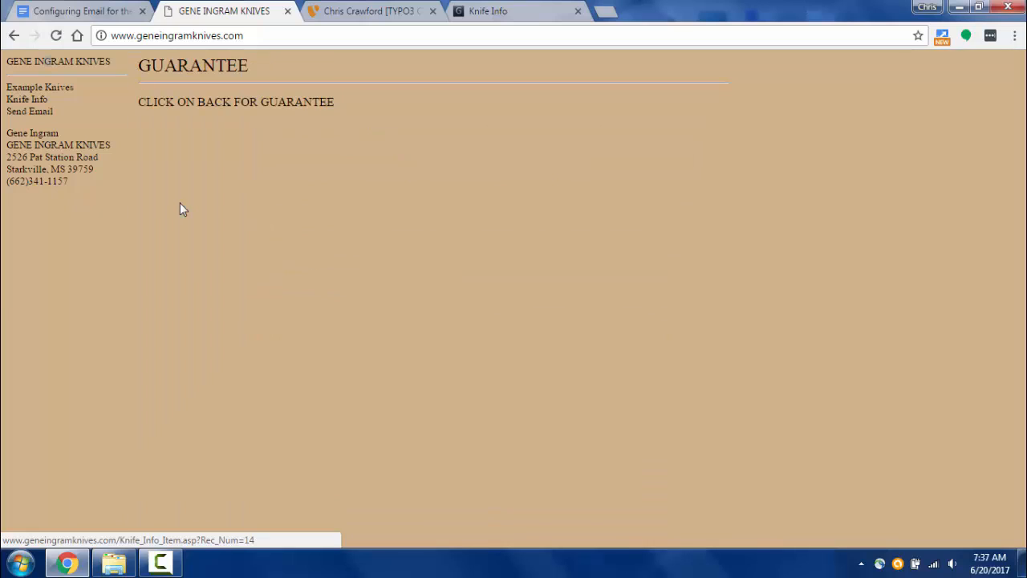
click(14, 36)
Switch to the new site's Knife Info page showing the Knife Related Information heading
click(498, 11)
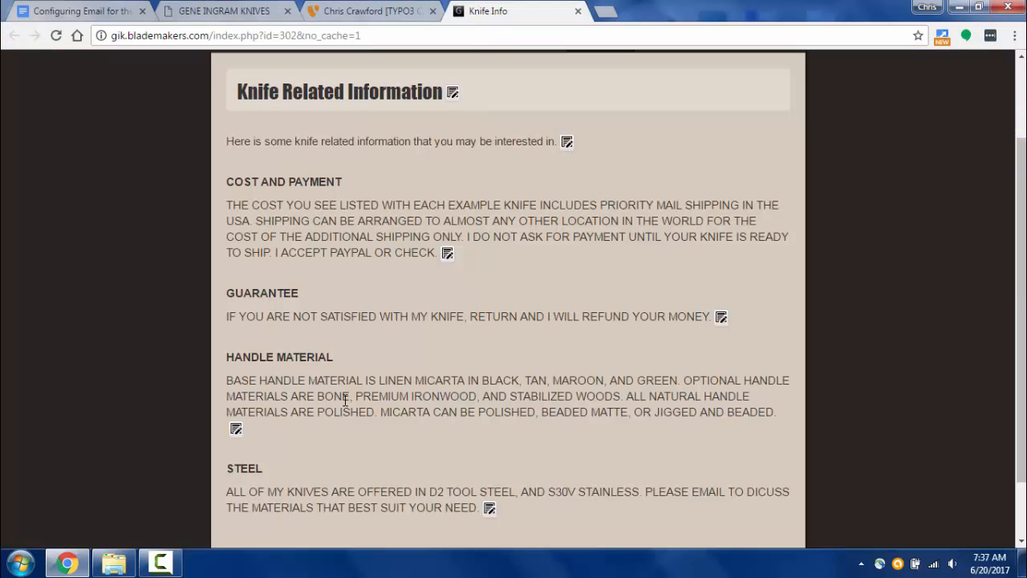
scroll(390, 366, down, 1)
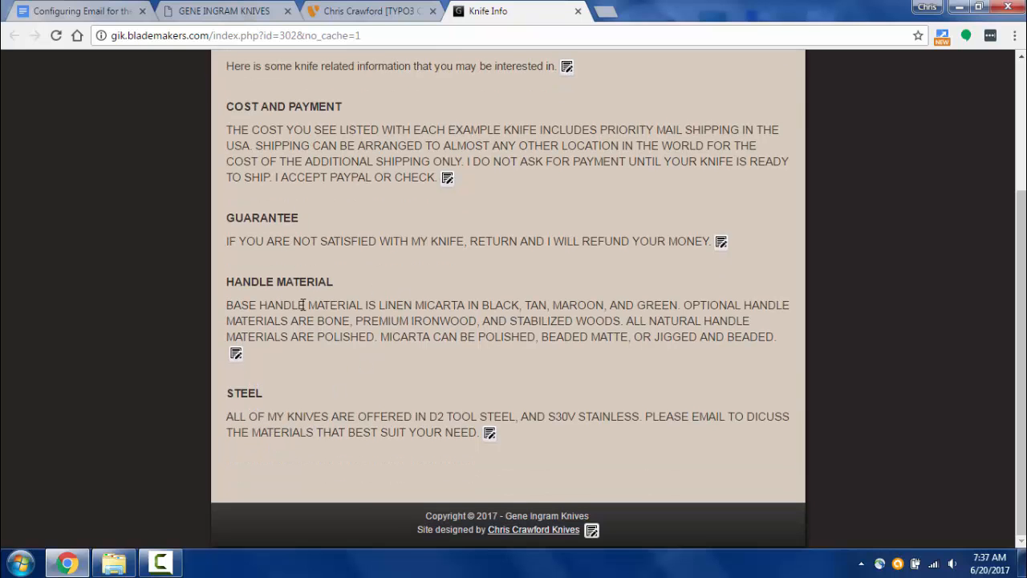
scroll(309, 305, up, 3)
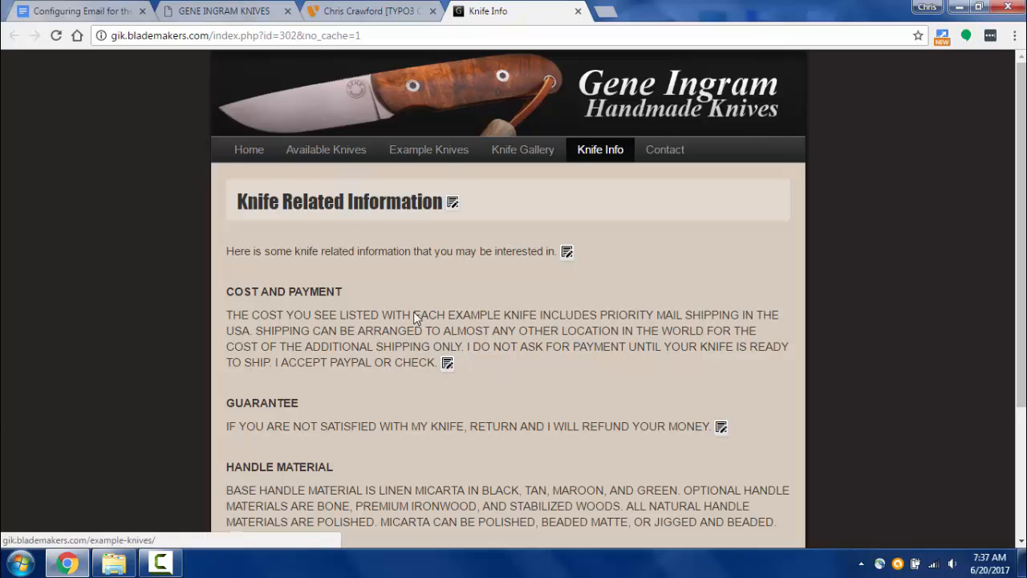
click(448, 364)
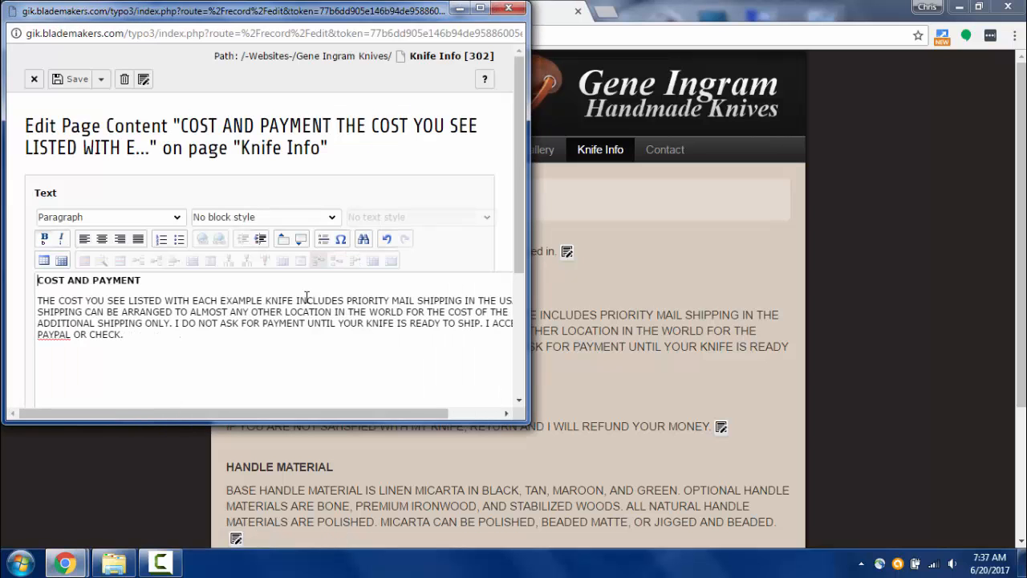
scroll(169, 344, down, 3)
scroll(169, 344, up, 2)
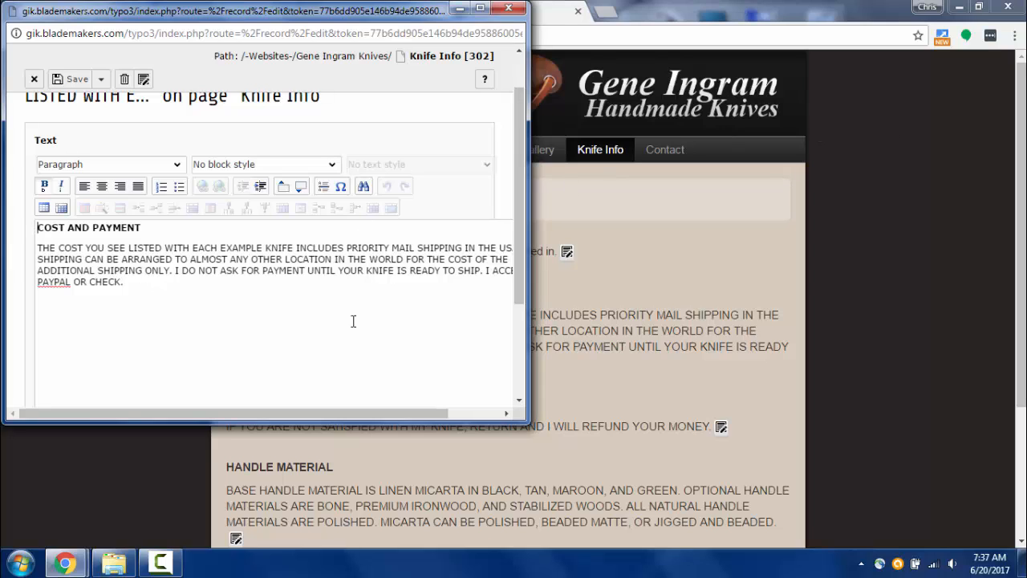
click(161, 285)
text(123)
click(101, 78)
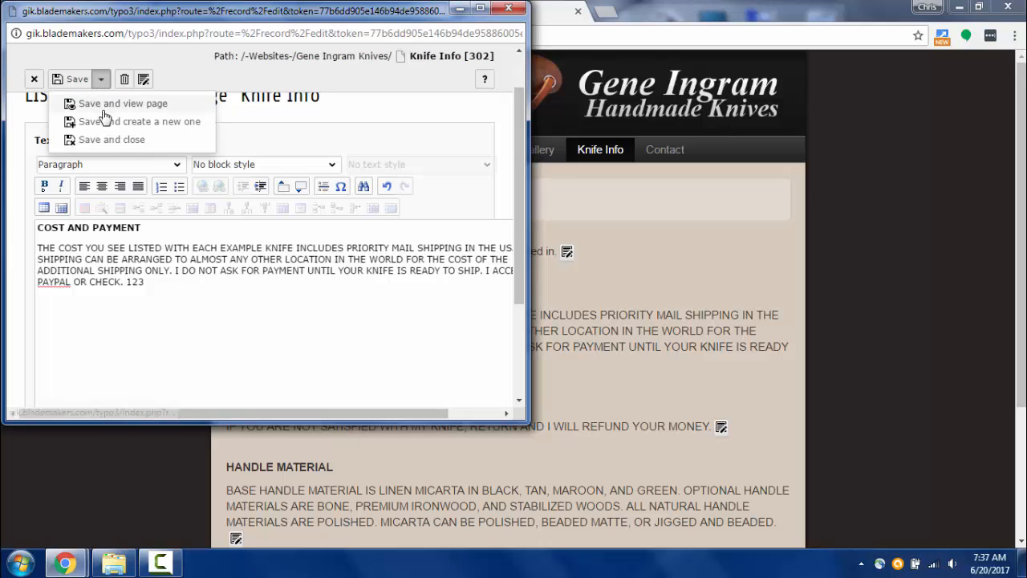
click(108, 140)
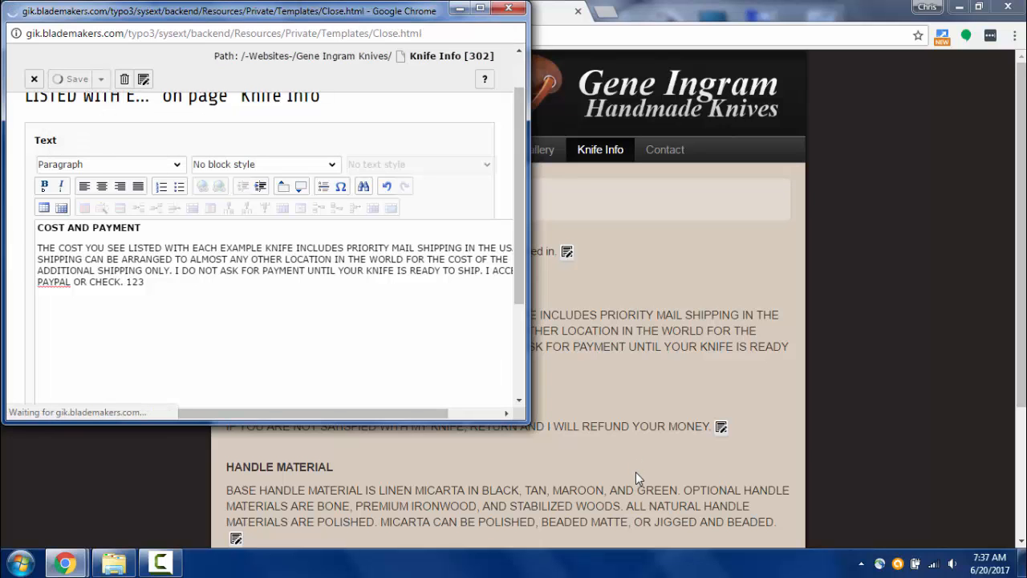
scroll(479, 362, down, 1)
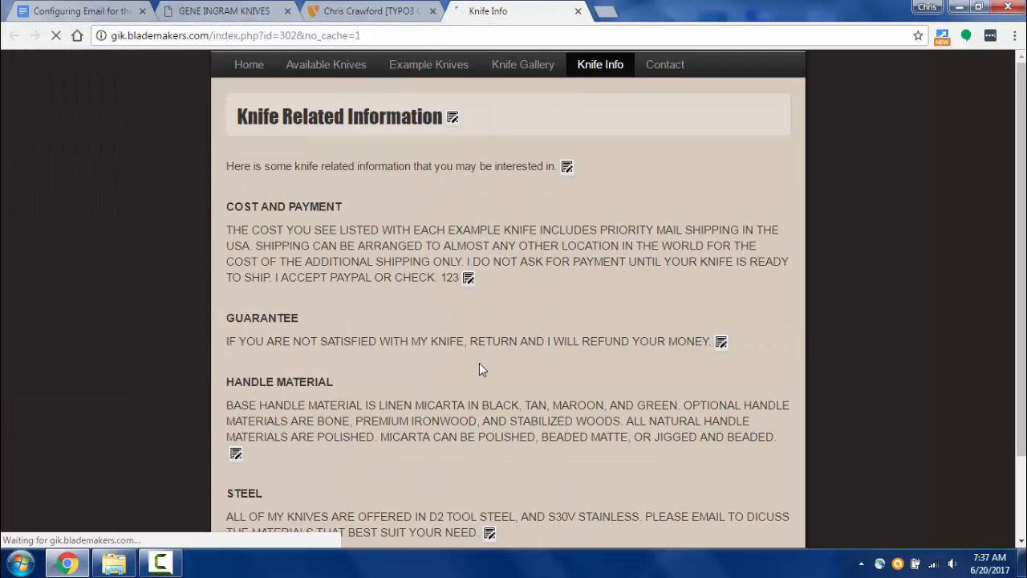
click(468, 361)
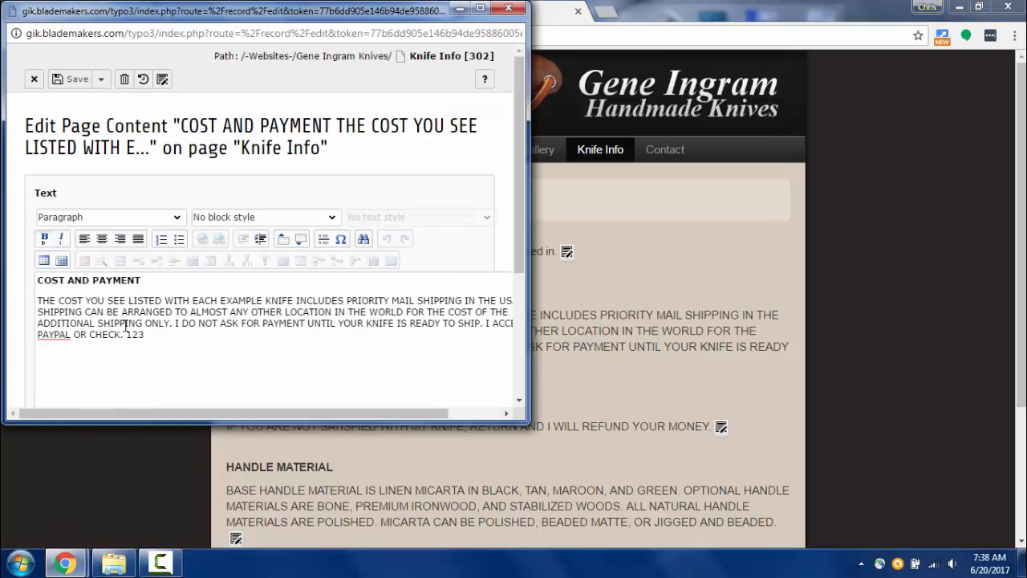
drag(123, 335, 146, 335)
key(BackSpace)
click(101, 78)
click(95, 146)
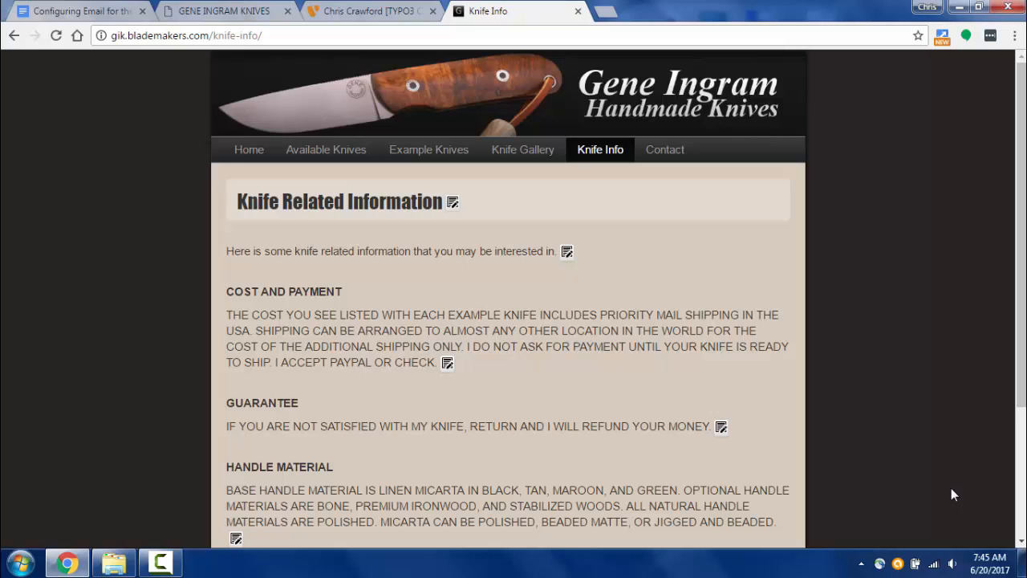
Open the site's Contact page and scroll to the contact form and business details
click(672, 163)
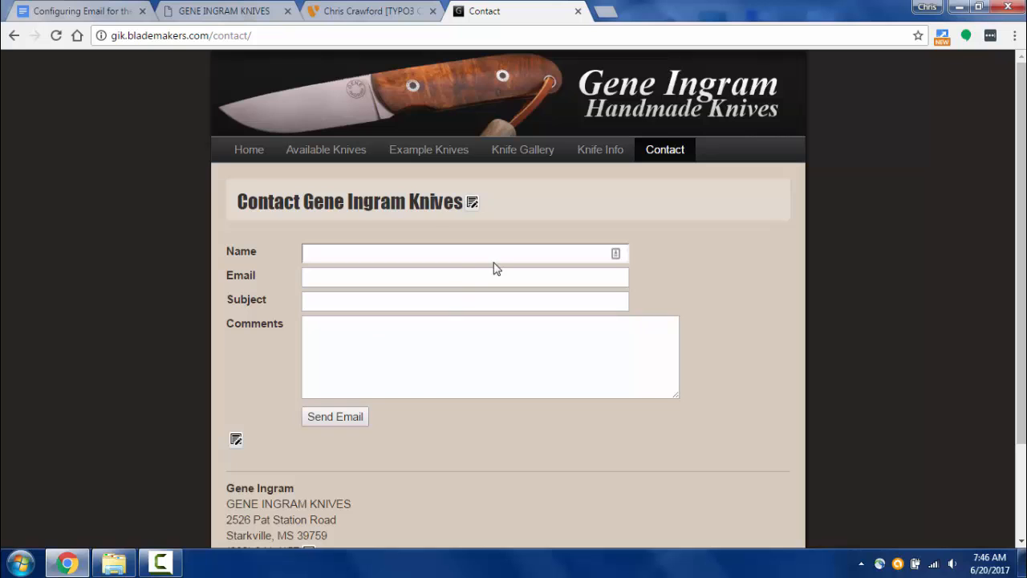
scroll(471, 461, down, 3)
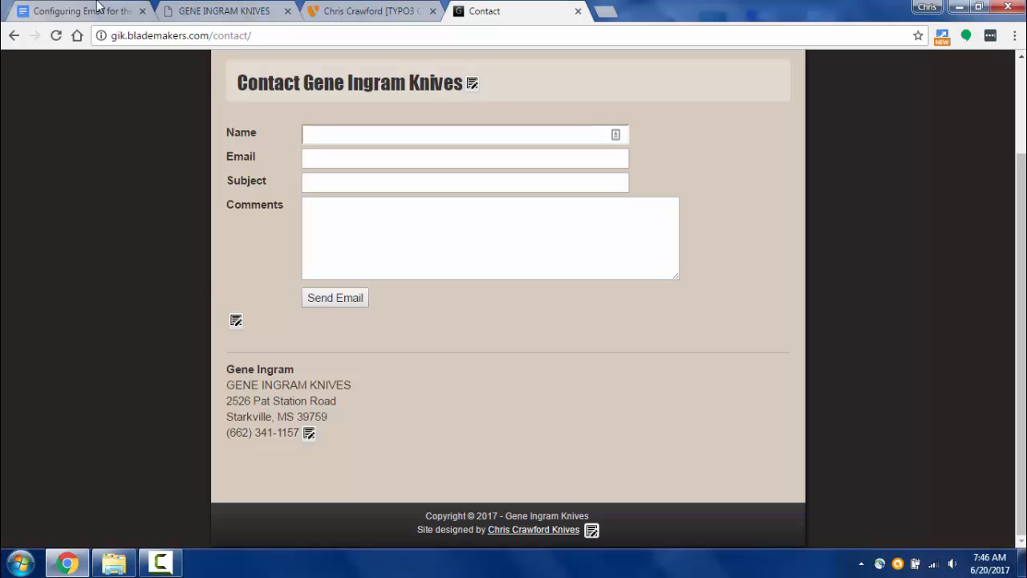
click(211, 10)
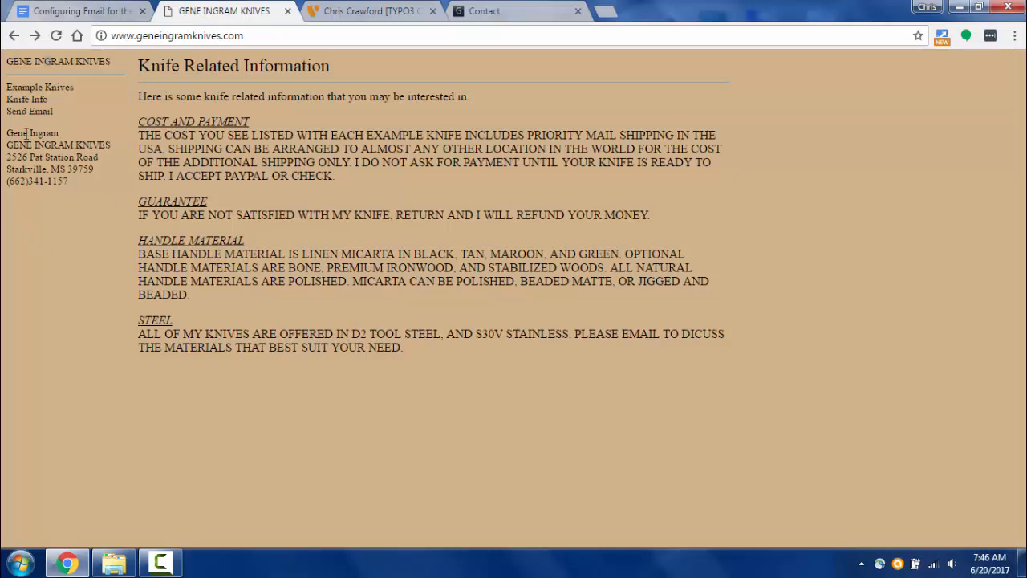
drag(25, 134, 69, 183)
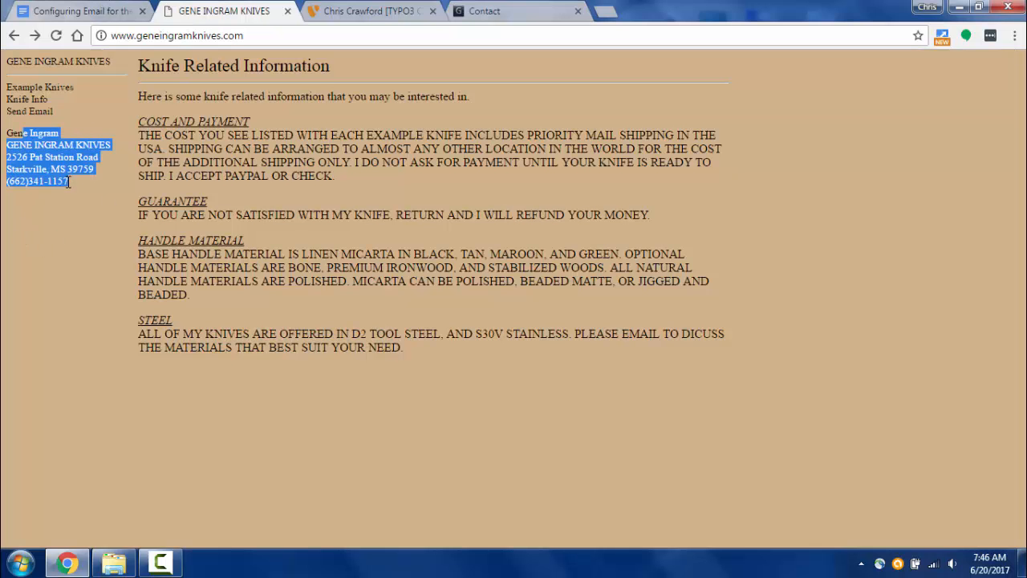
click(496, 16)
click(217, 16)
click(479, 12)
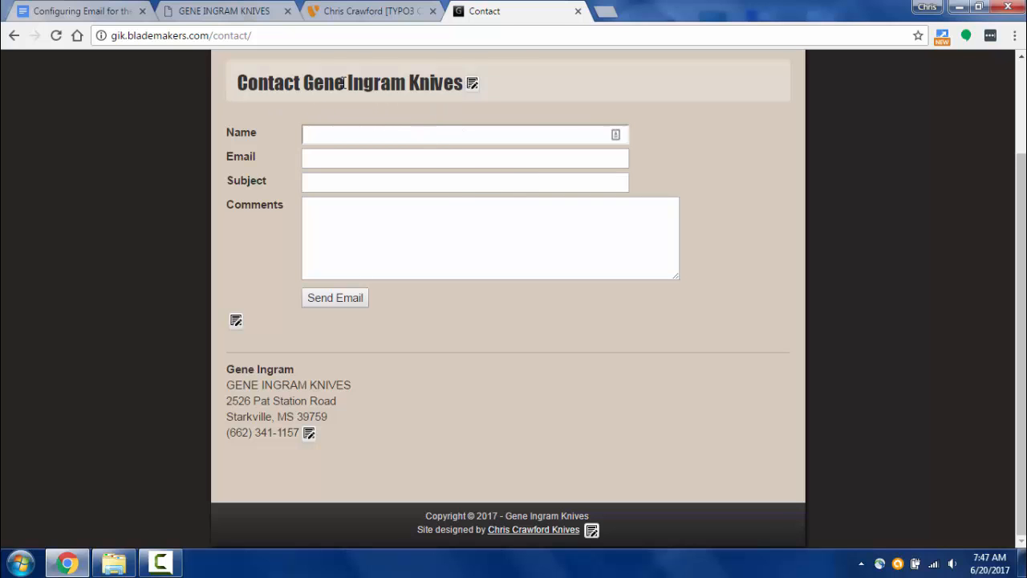
scroll(646, 257, up, 2)
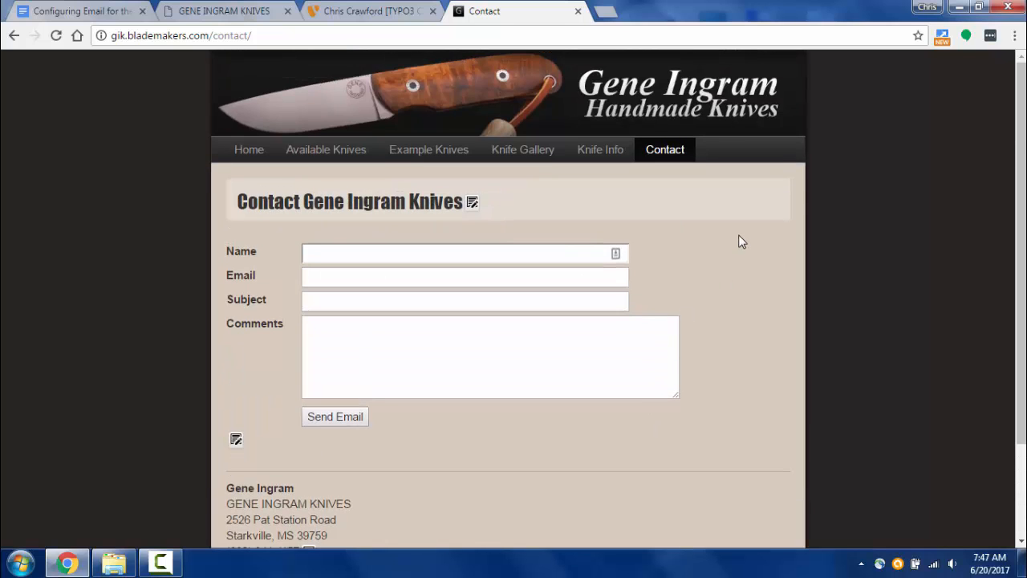
List the Contact page's content elements in the backend and locate the address on the live page
click(374, 16)
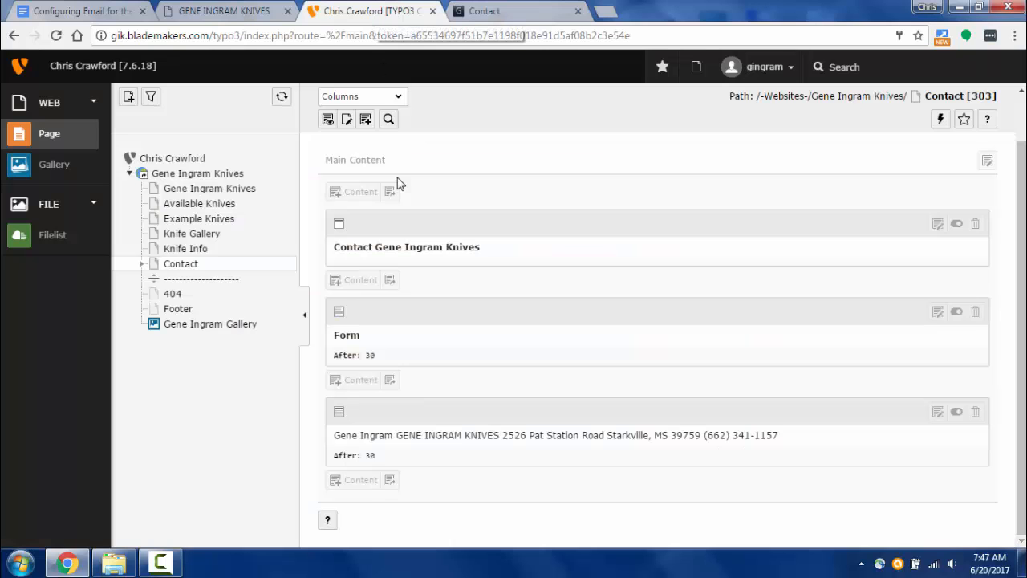
click(174, 267)
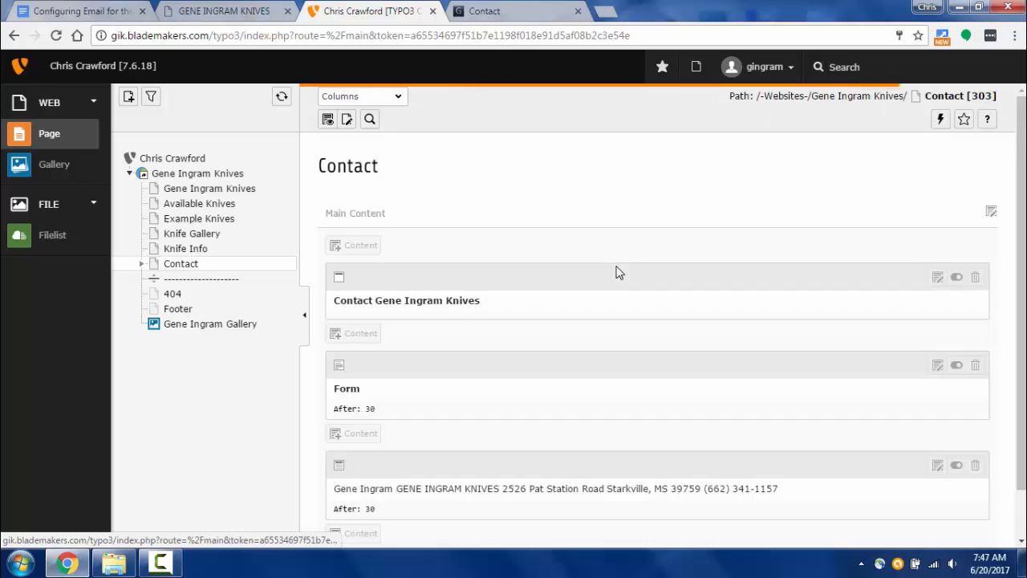
scroll(597, 281, down, 1)
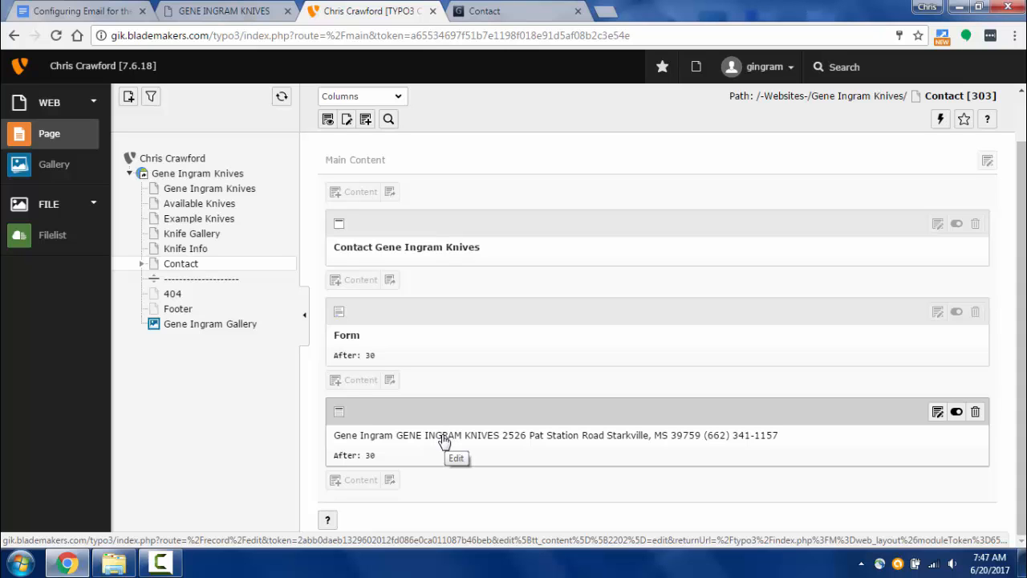
click(537, 15)
drag(227, 486, 316, 536)
Open the address element to review it, then close it without changes
click(377, 11)
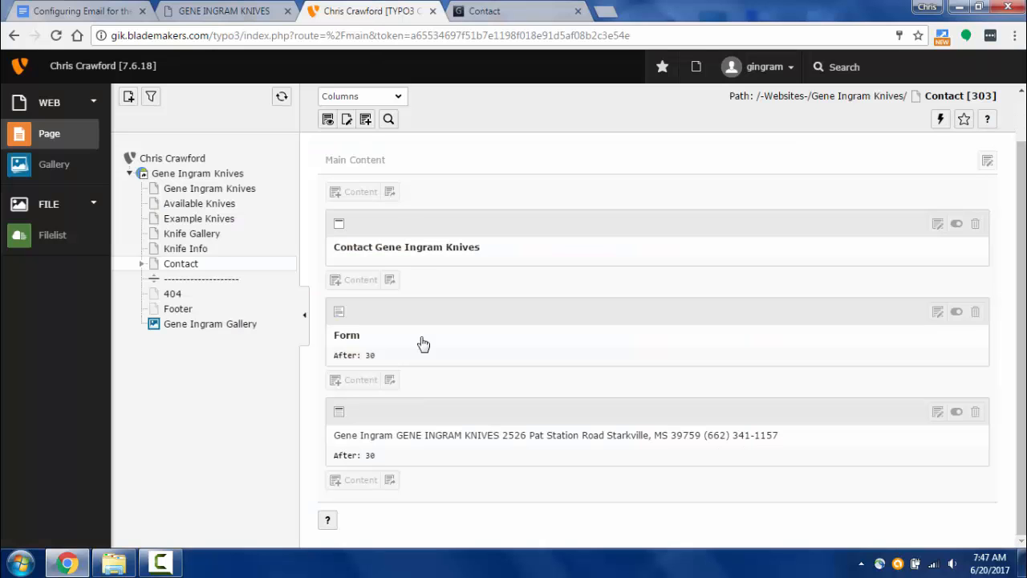
click(412, 440)
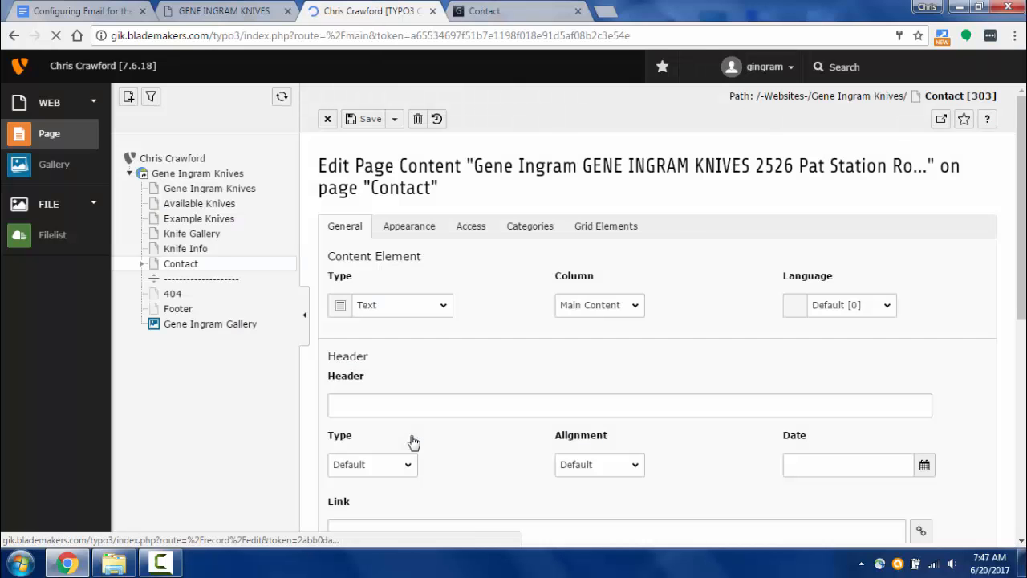
scroll(488, 410, down, 1)
scroll(487, 411, down, 3)
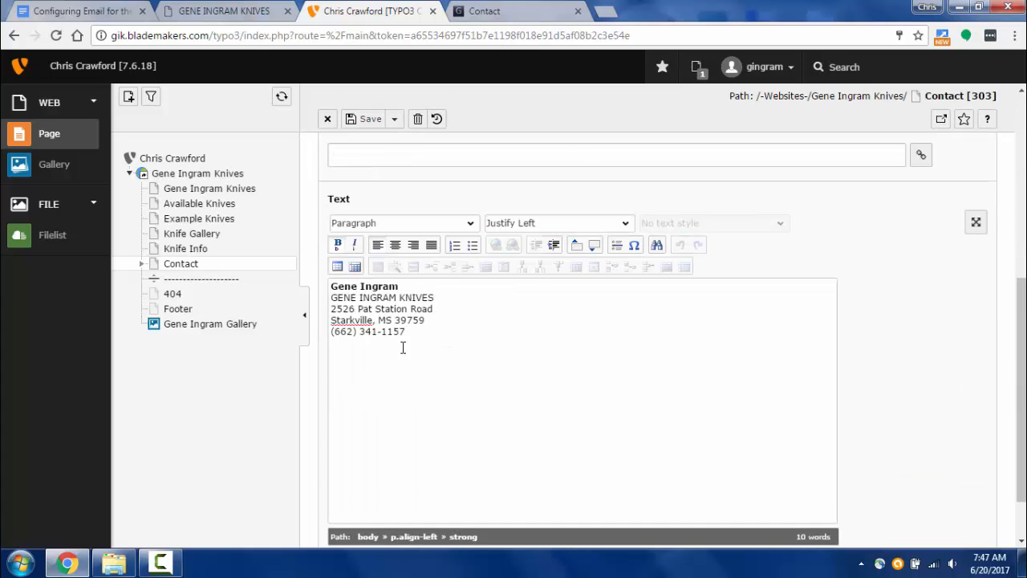
click(327, 119)
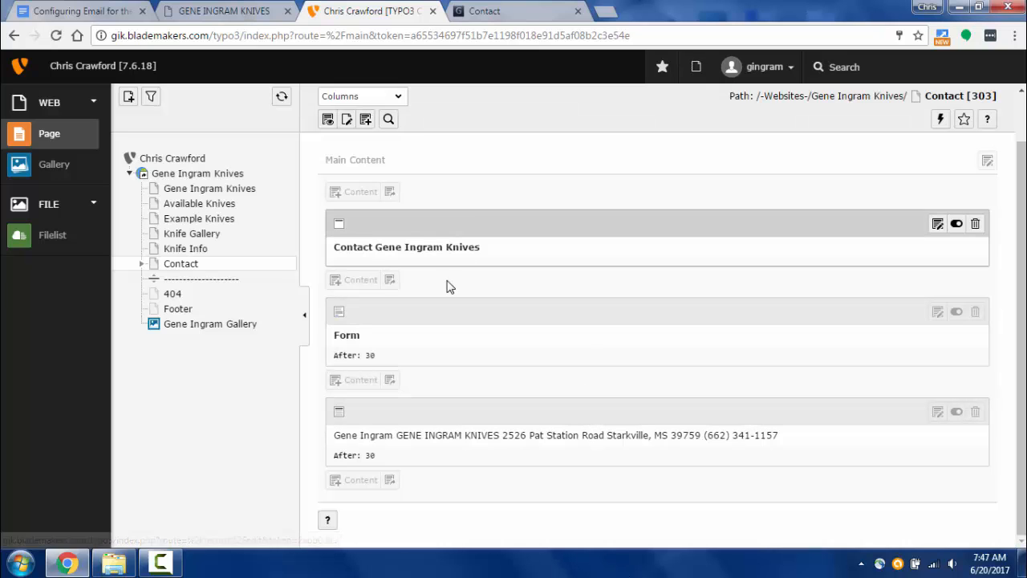
click(509, 16)
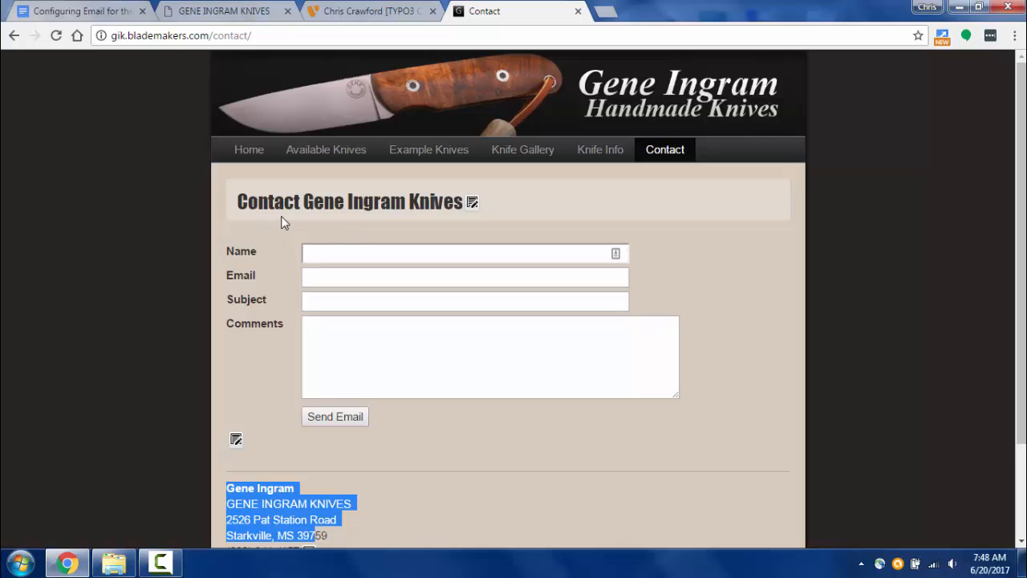
click(384, 11)
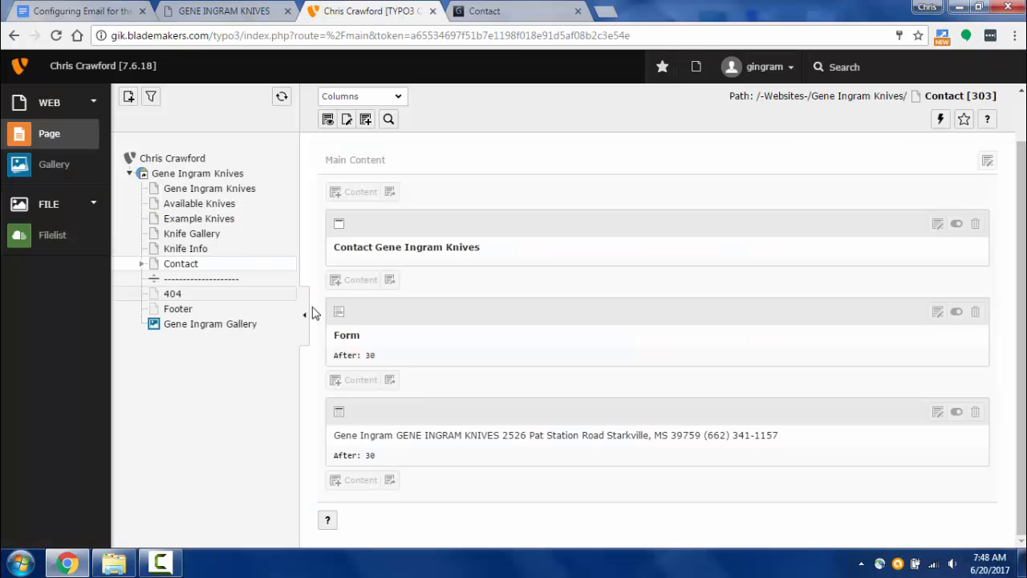
Add a Regular Text Element below the header reading "Please submit the form and I'll respond as soon as I can." and save it
click(354, 280)
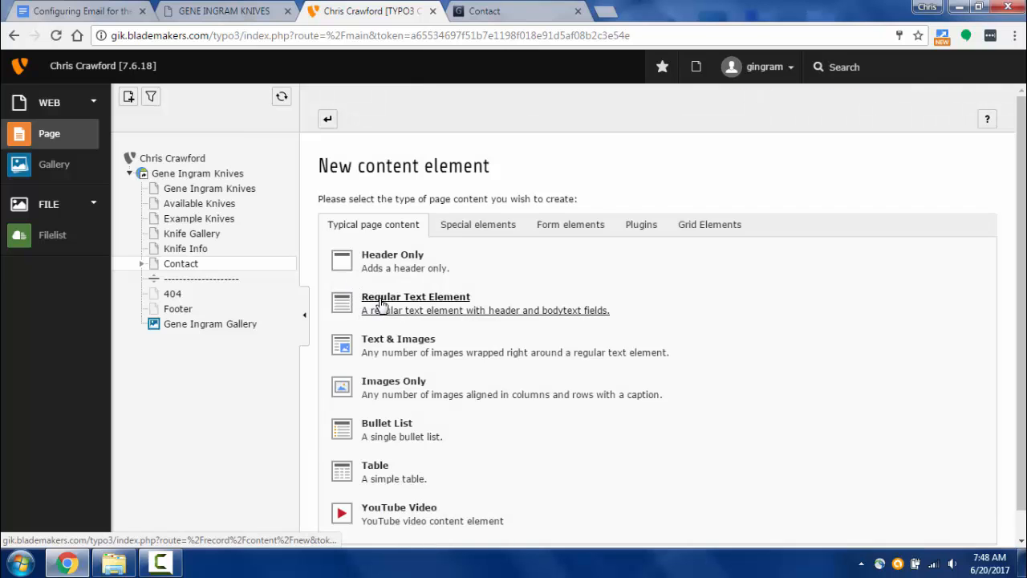
click(383, 304)
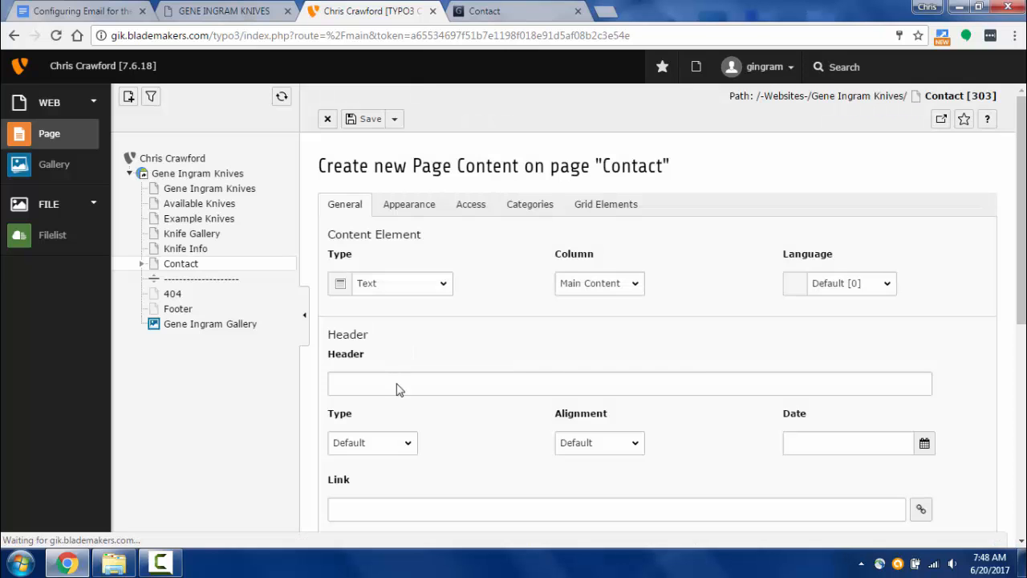
scroll(418, 503, down, 4)
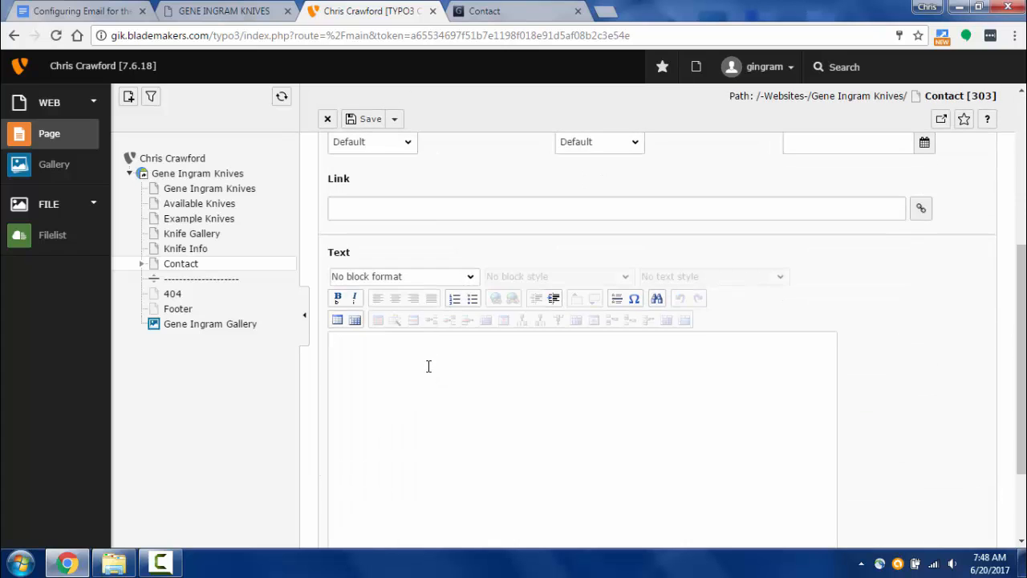
text(Plese)
key(BackSpace)
text(ase submit the fo)
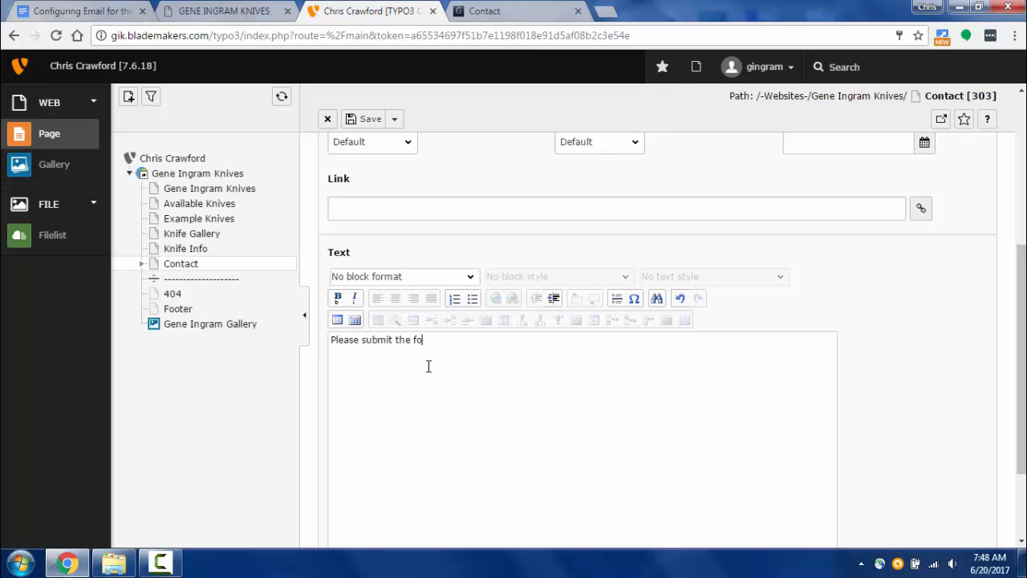
text(rm and I'll respond as s)
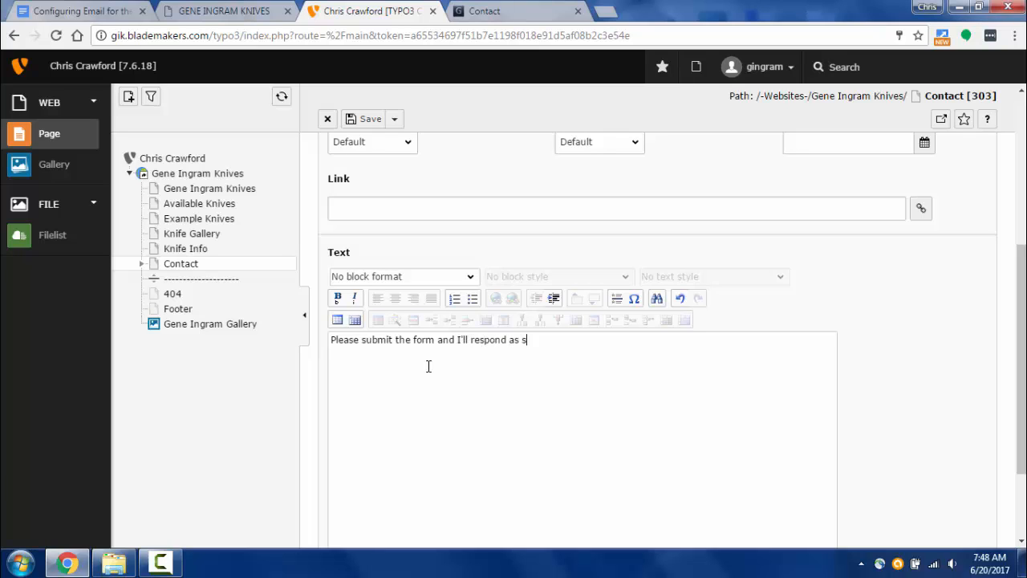
text(oon as I can.)
click(394, 119)
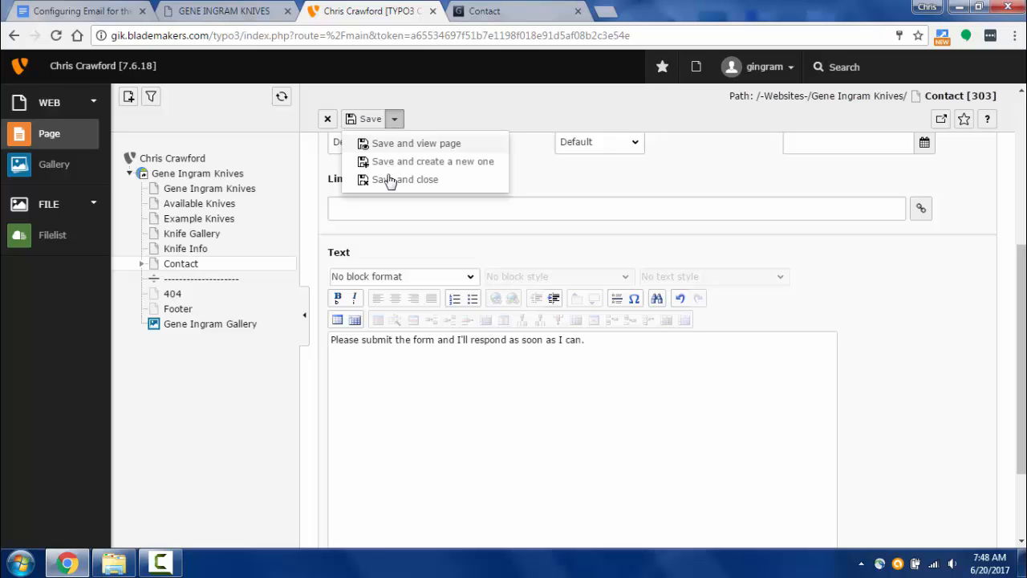
click(390, 179)
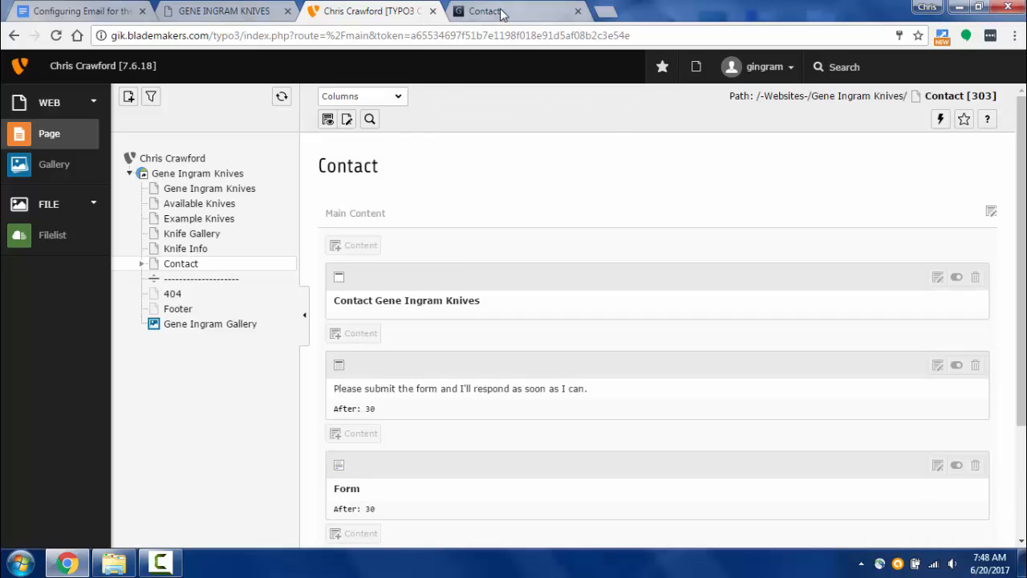
Reload the live Contact page to check the new intro text, then return to the backend layout
key(ctrl+Tab)
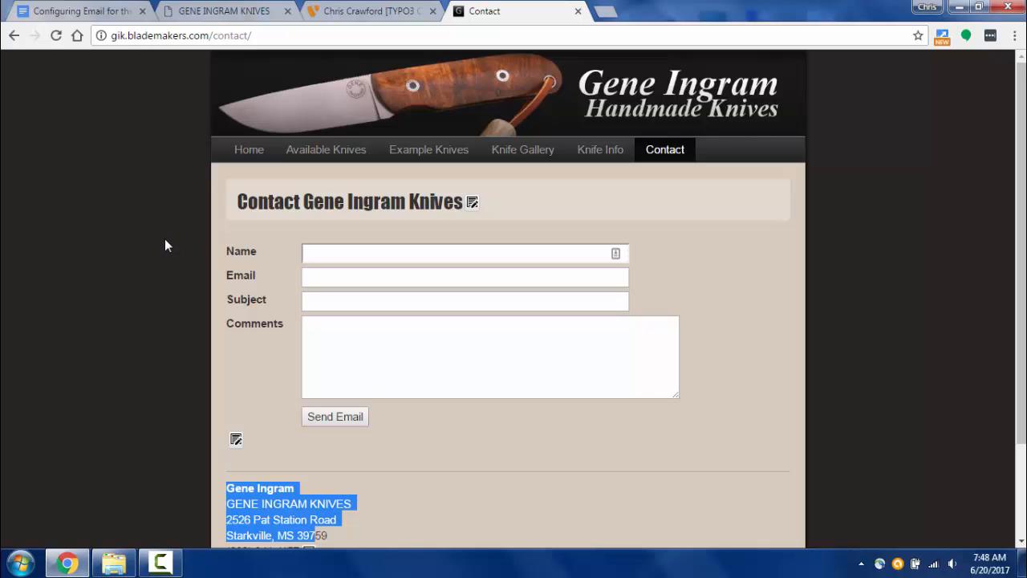
click(56, 36)
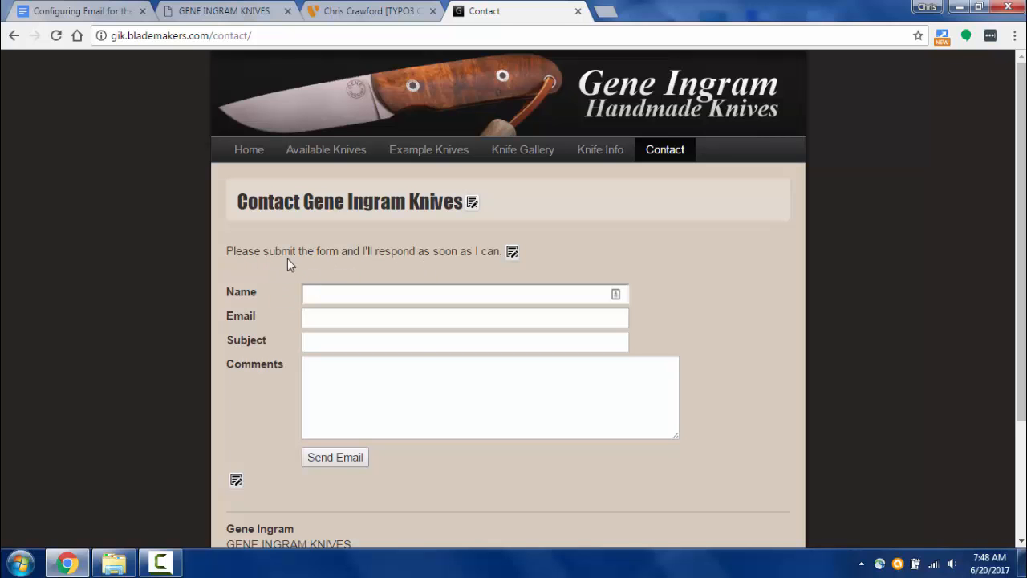
scroll(422, 355, down, 2)
scroll(360, 310, up, 2)
click(245, 12)
click(367, 15)
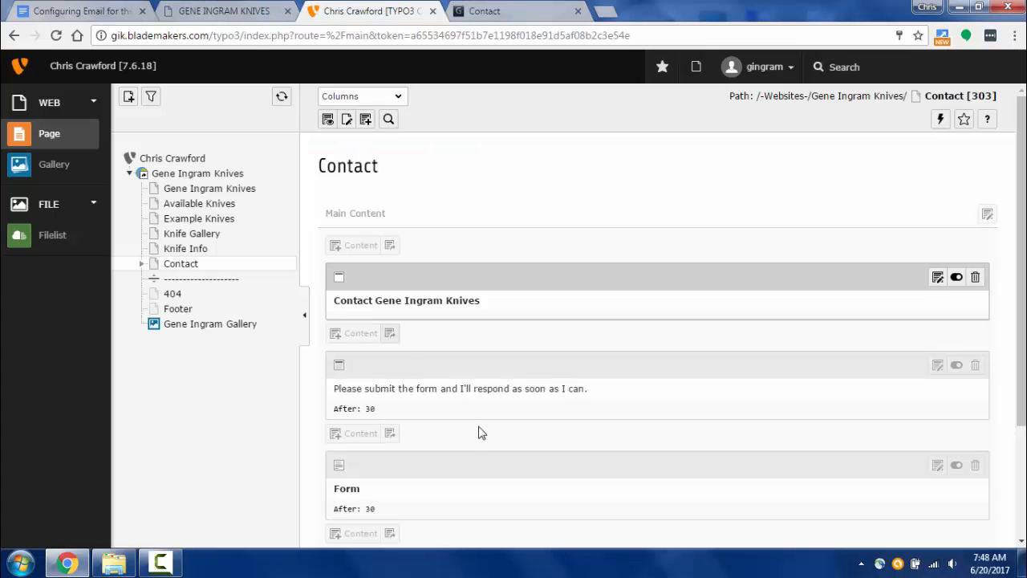
Delete the "Please submit the form…" text element and confirm it's gone from the live page
click(976, 366)
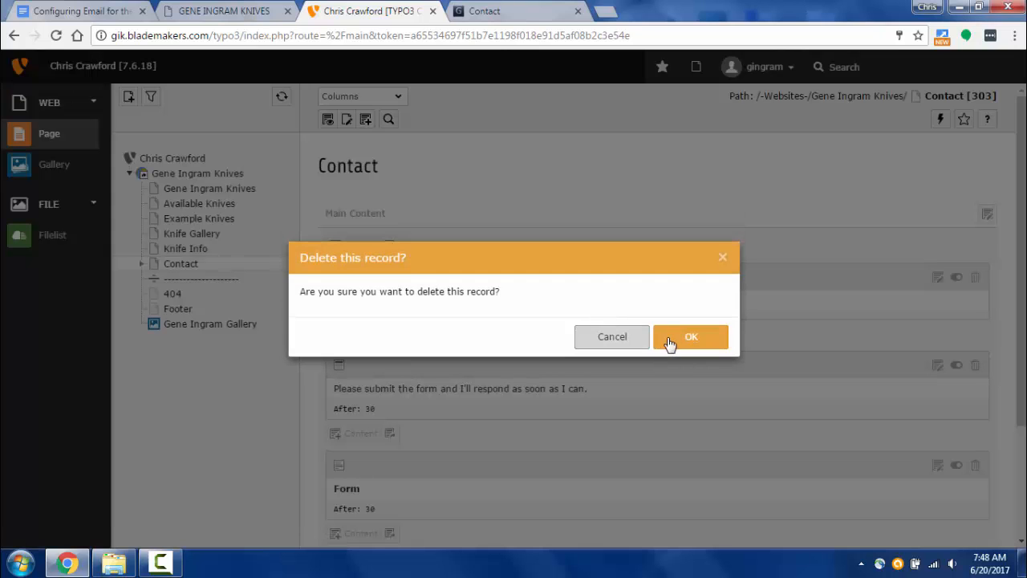
click(666, 338)
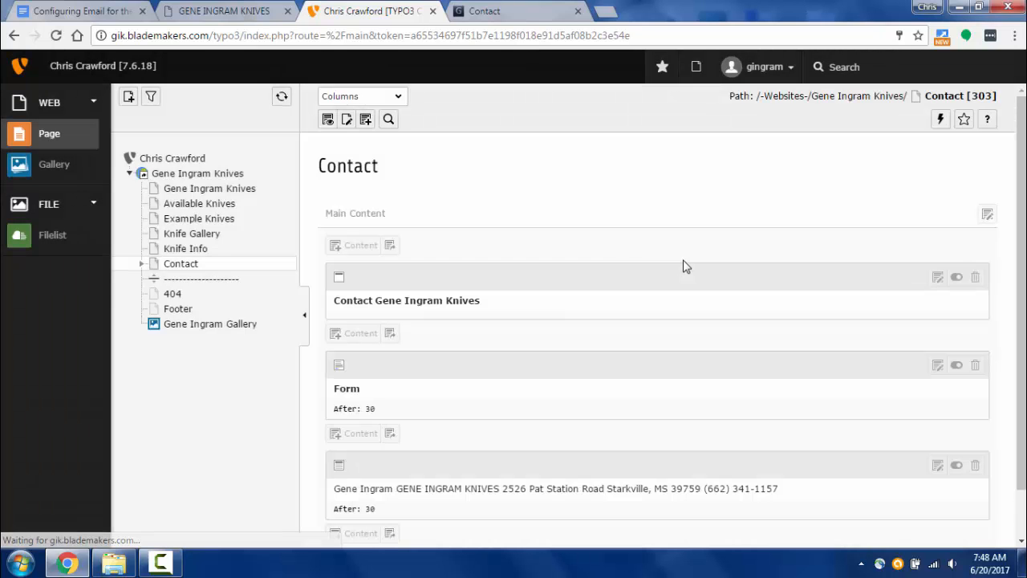
click(475, 11)
click(369, 11)
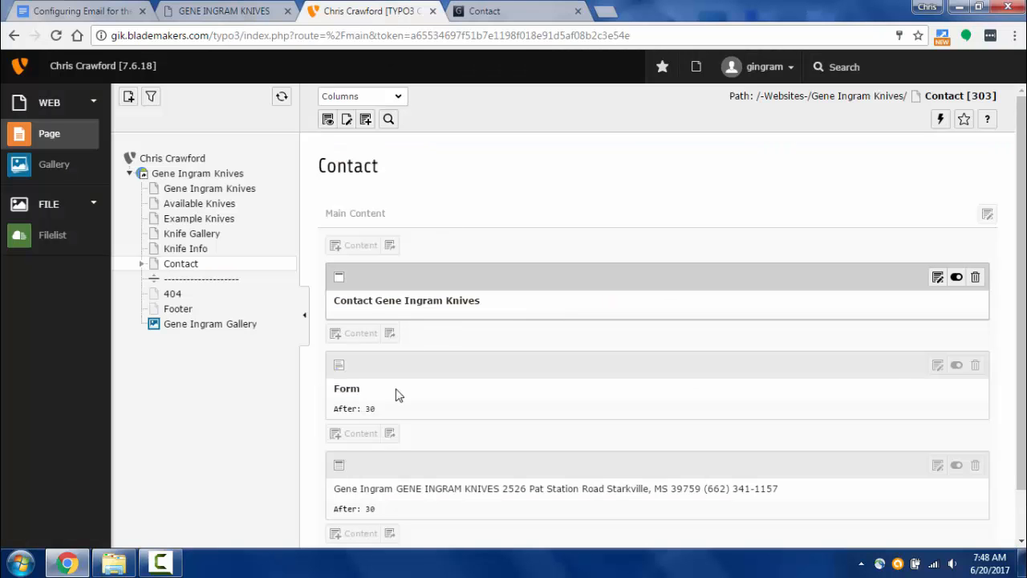
Open the Contact page's Form element and view its general settings and configuration text
click(351, 396)
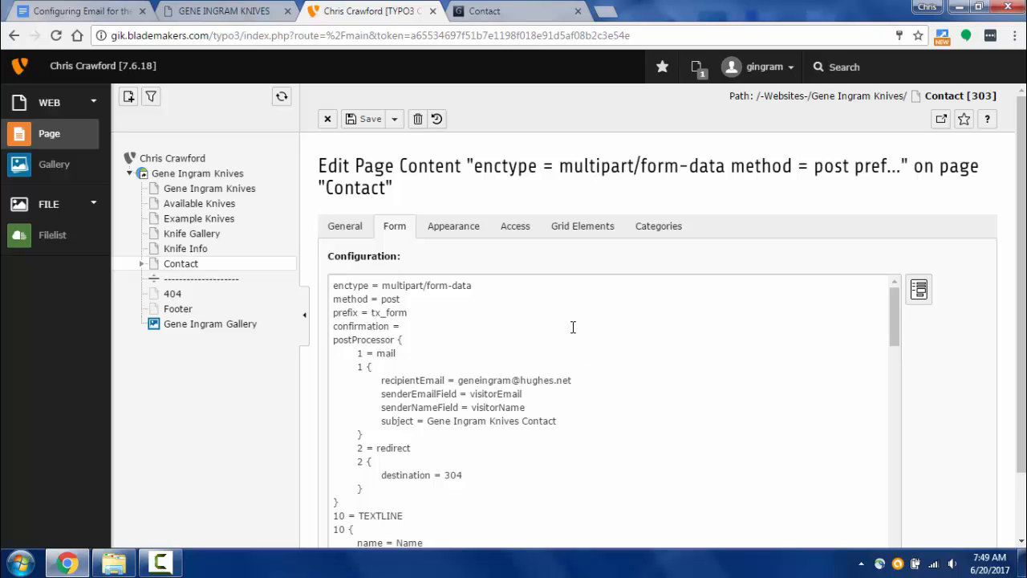
scroll(573, 327, down, 5)
scroll(580, 367, up, 5)
drag(1021, 241, 993, 343)
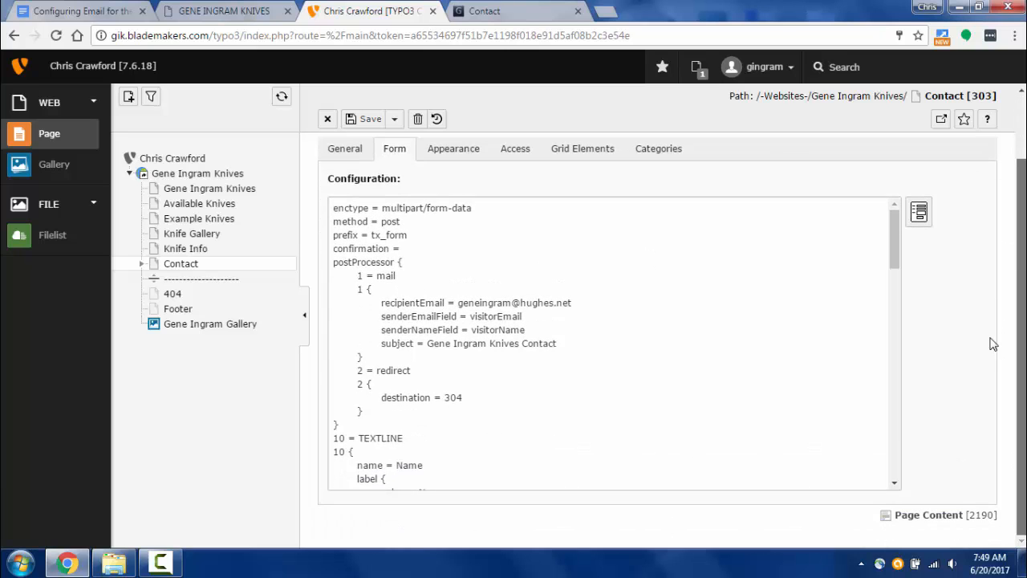
click(346, 149)
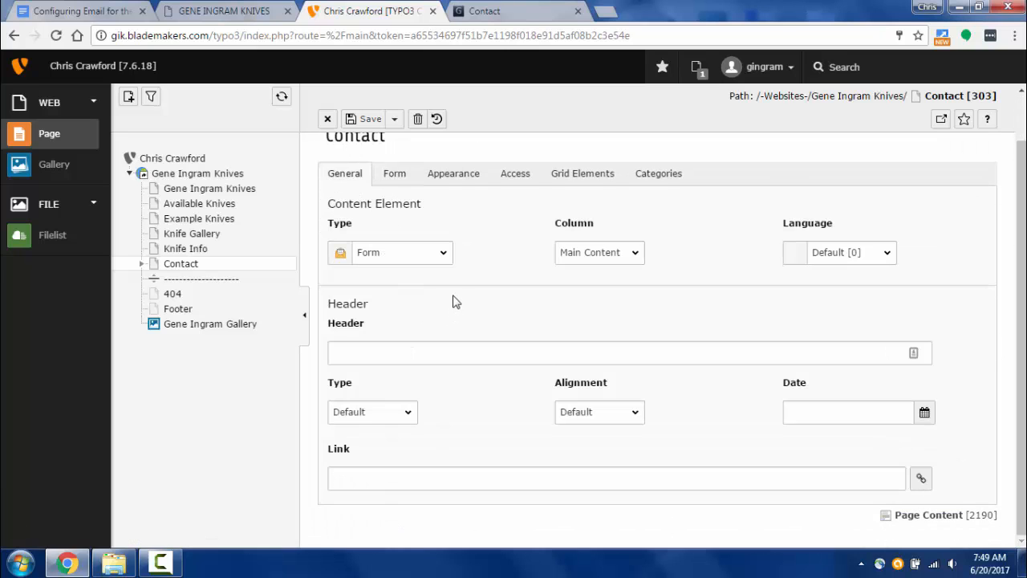
click(393, 176)
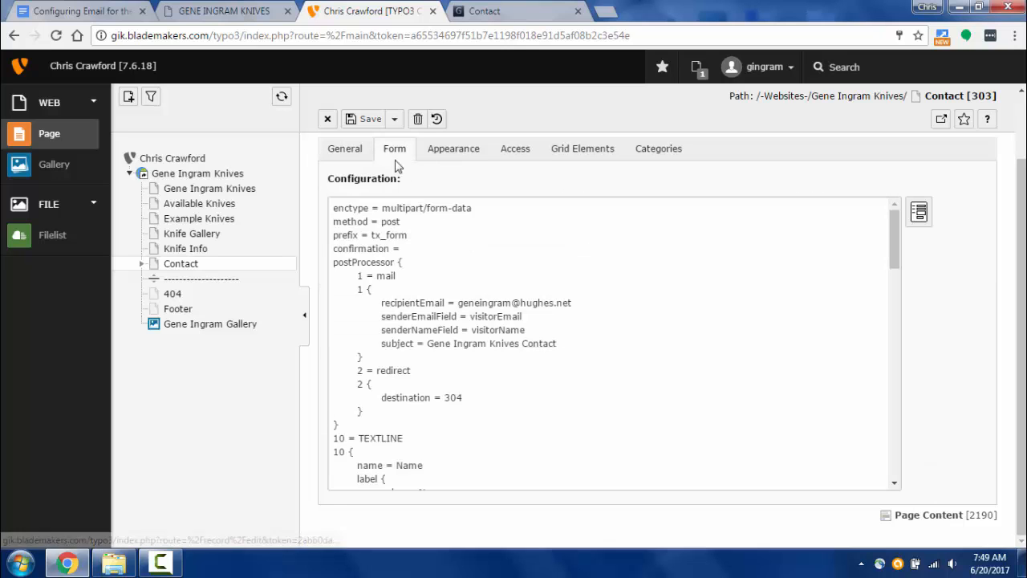
Review the mail postProcessor's recipient, sender and subject settings, then view the live contact form
scroll(493, 325, down, 5)
scroll(493, 327, down, 10)
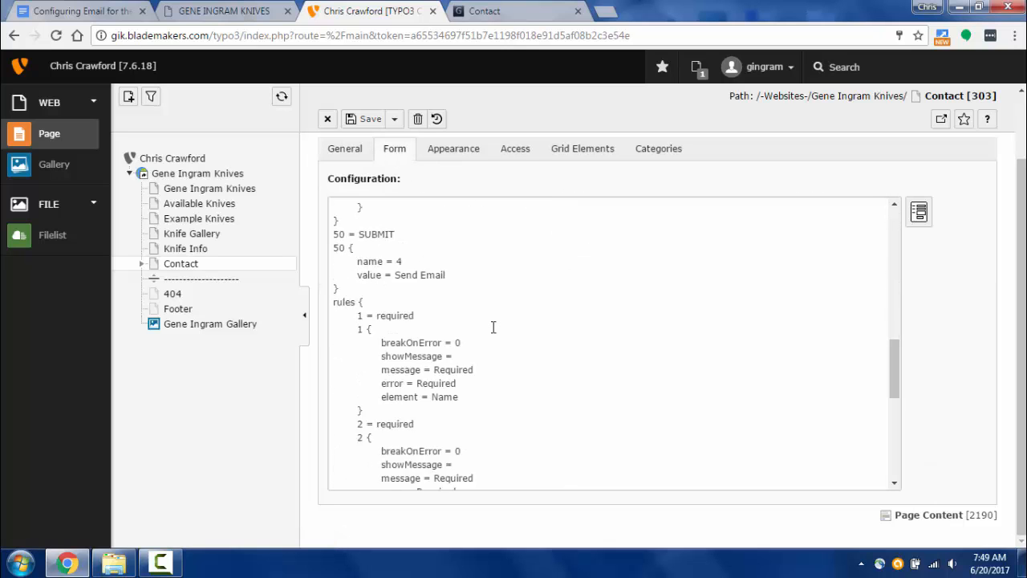
scroll(494, 327, up, 3)
scroll(493, 327, up, 10)
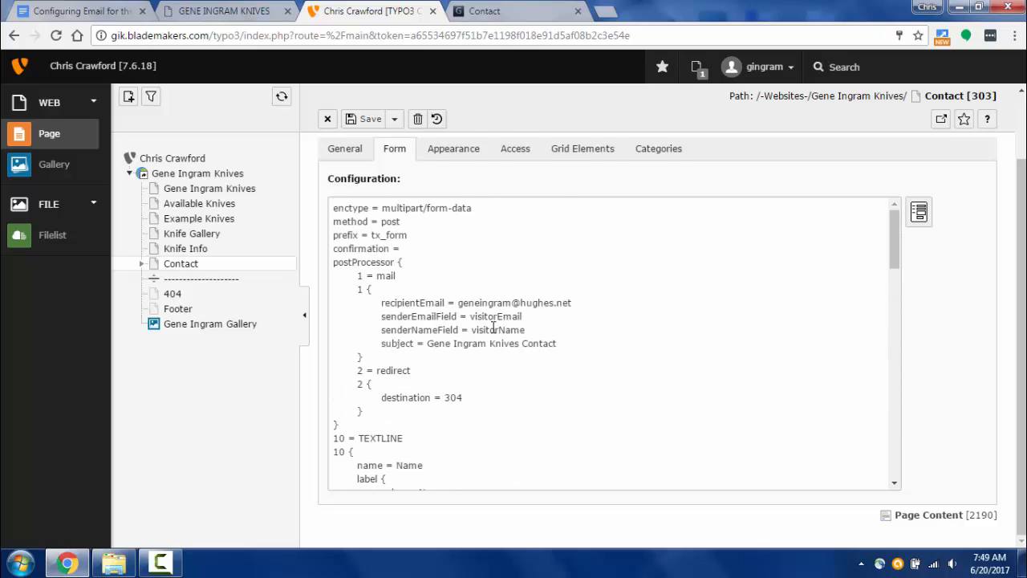
scroll(493, 327, up, 2)
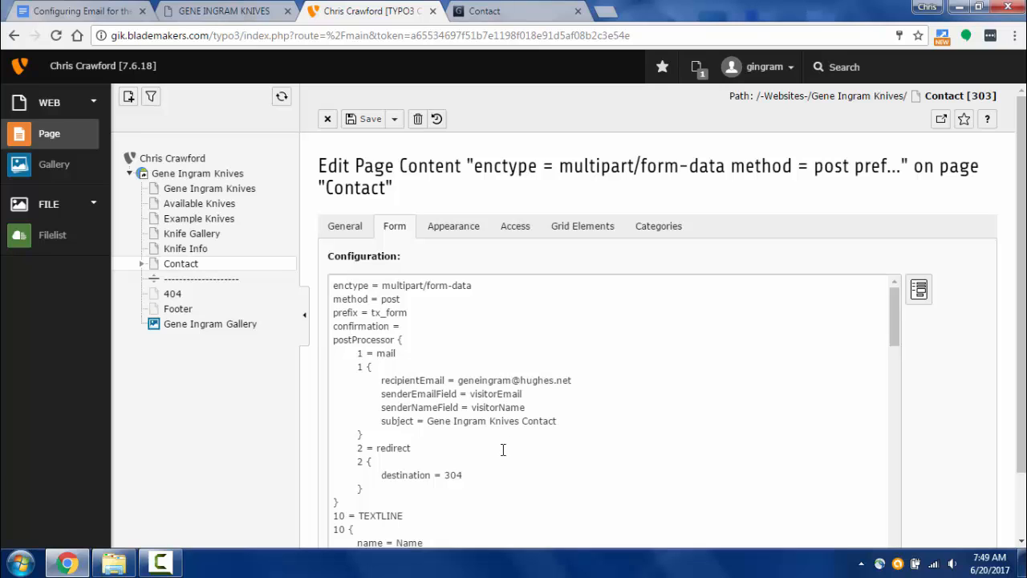
scroll(656, 388, down, 1)
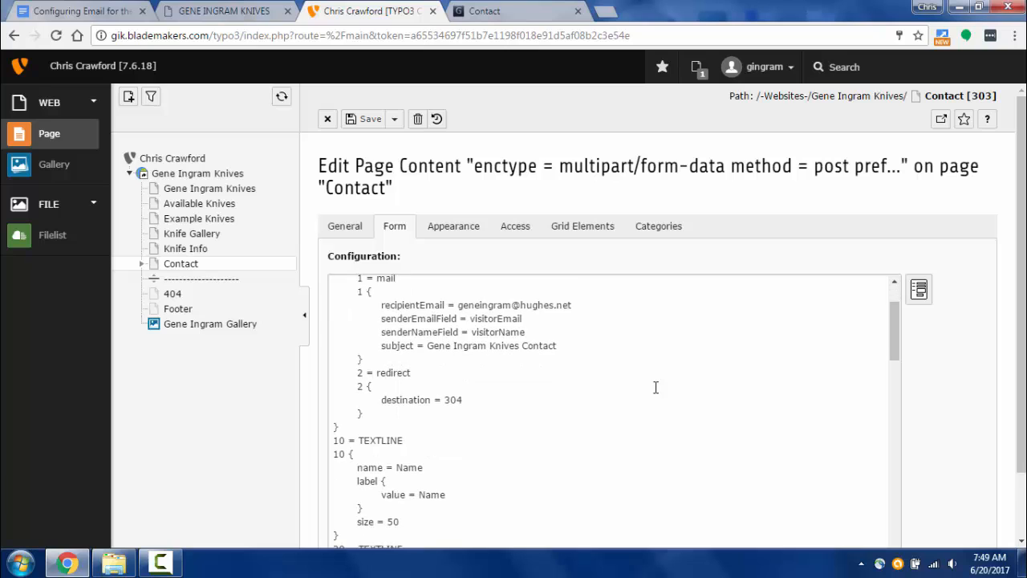
scroll(655, 388, up, 2)
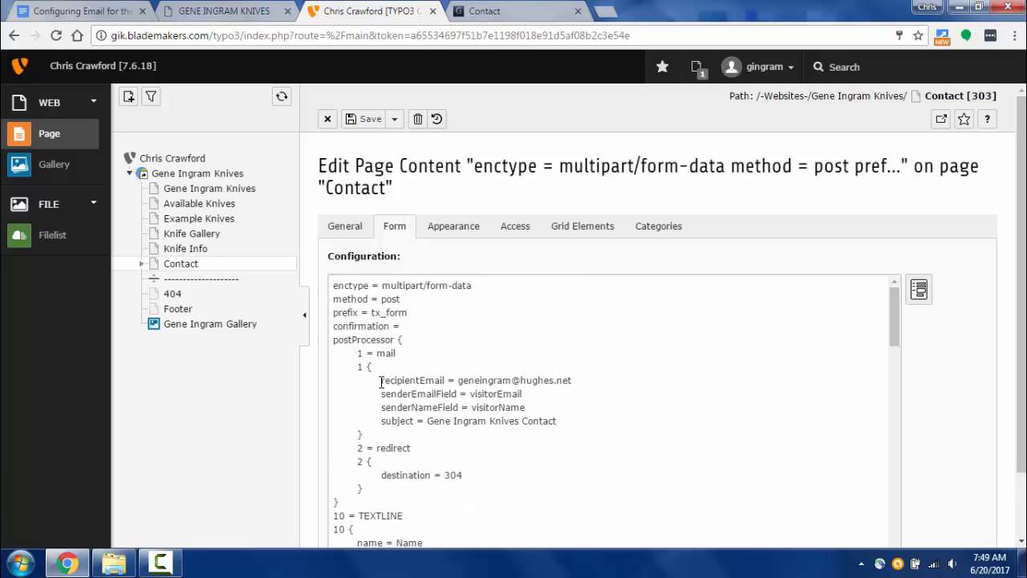
drag(382, 381, 557, 417)
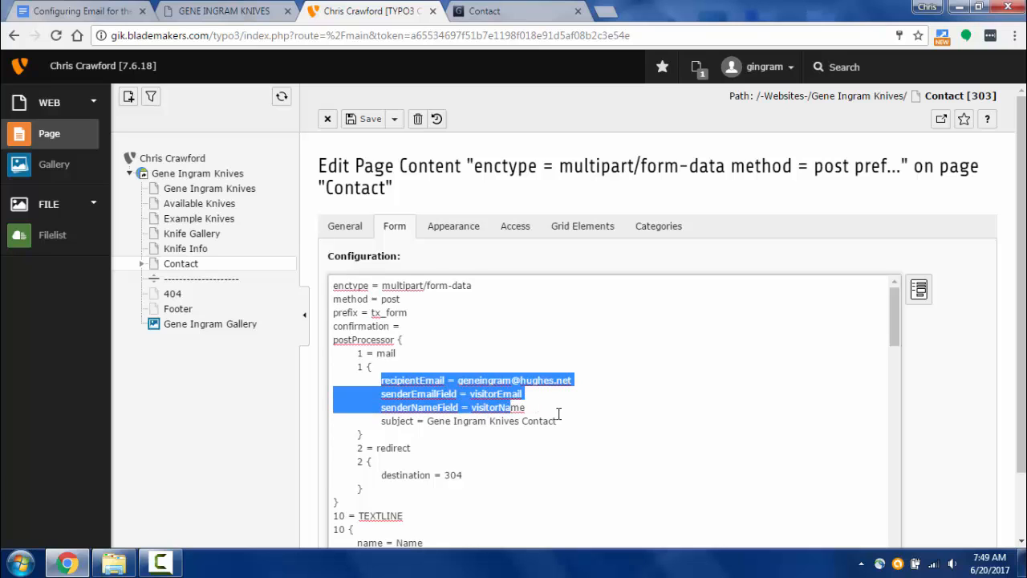
click(566, 417)
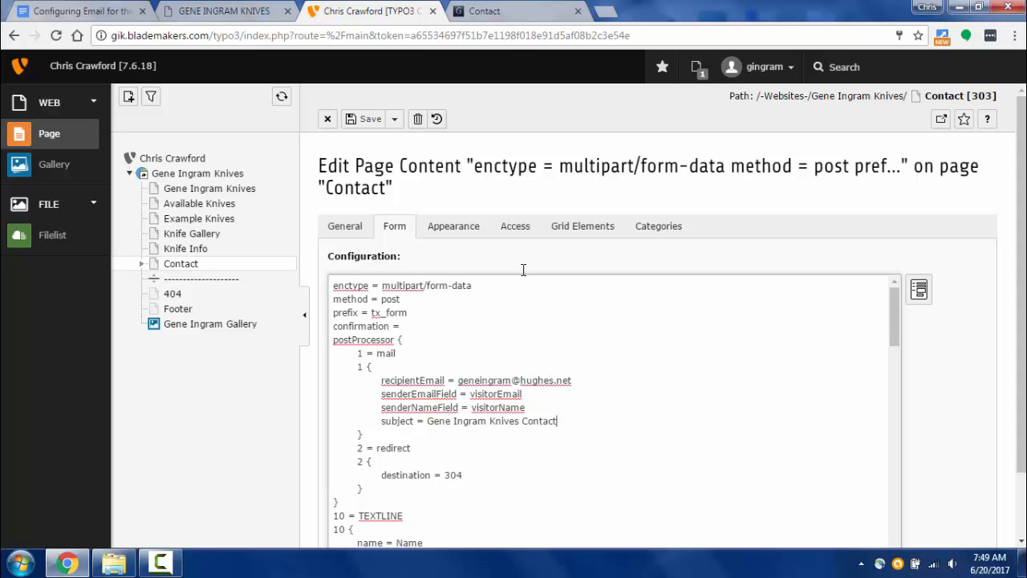
click(517, 11)
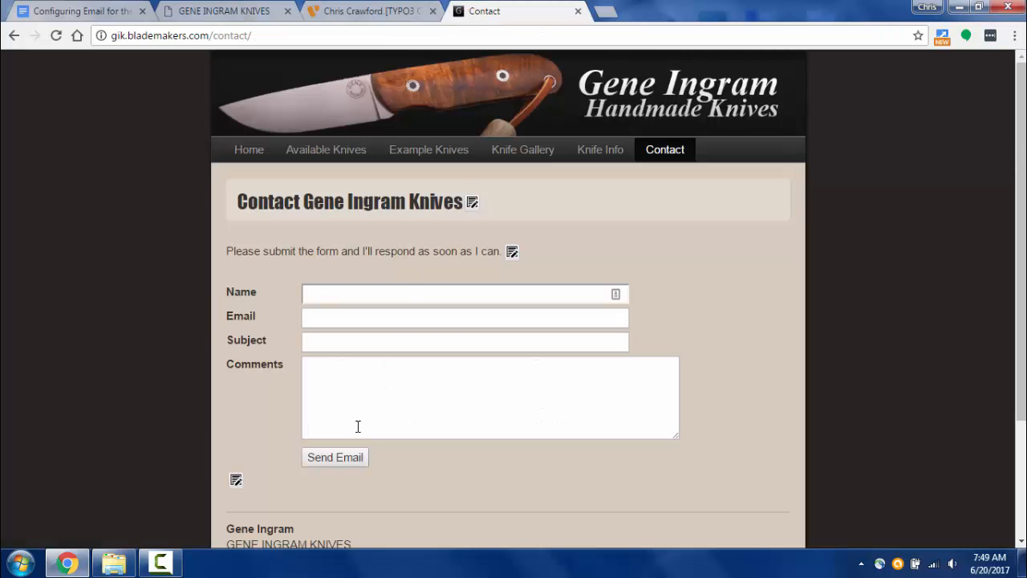
click(365, 12)
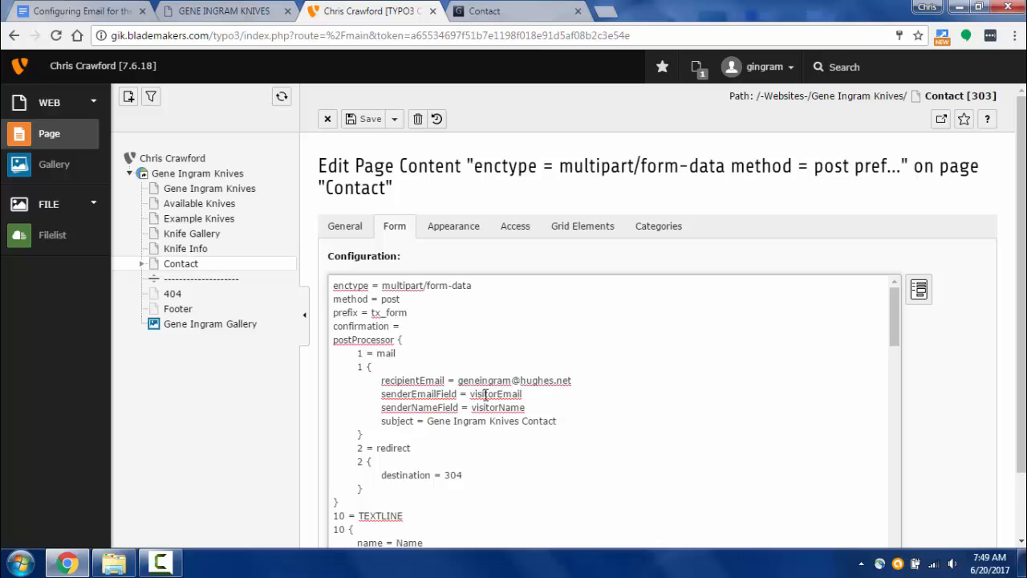
click(491, 13)
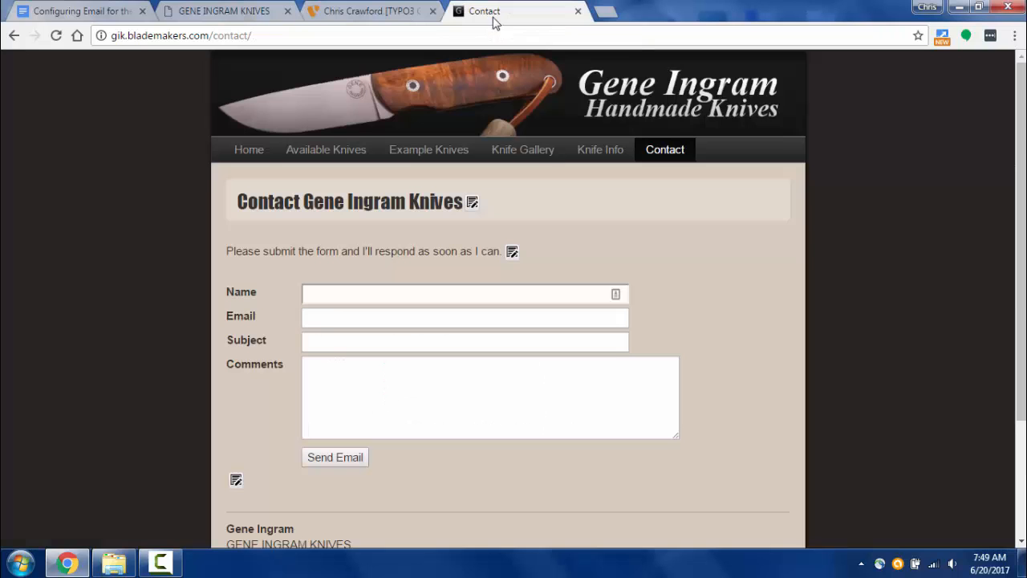
click(309, 317)
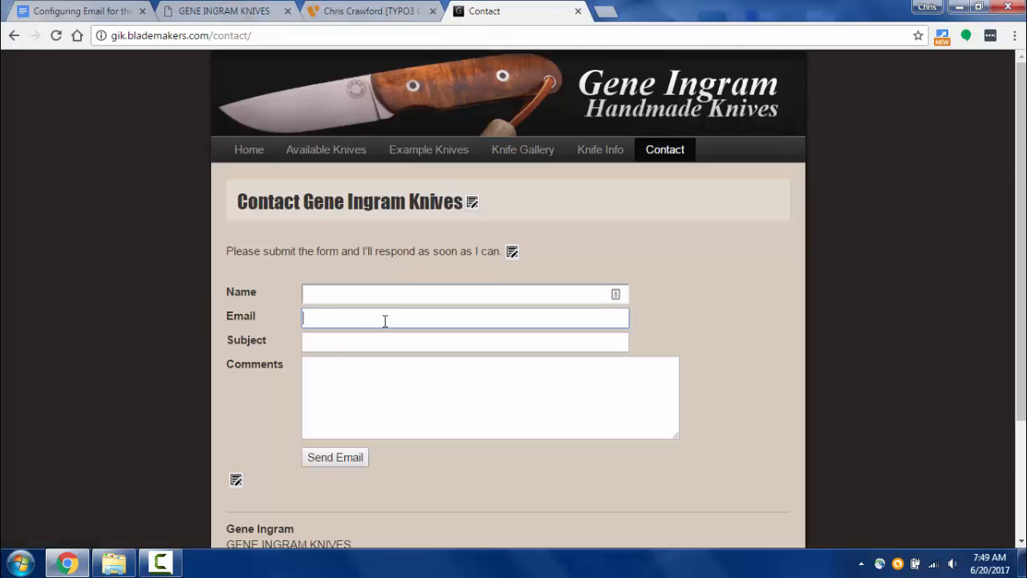
click(439, 318)
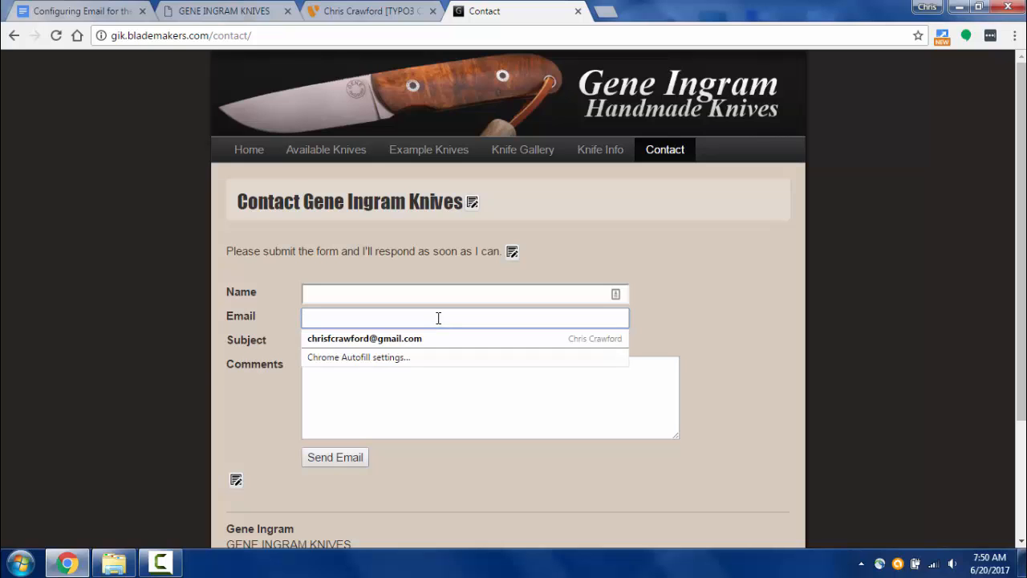
click(826, 319)
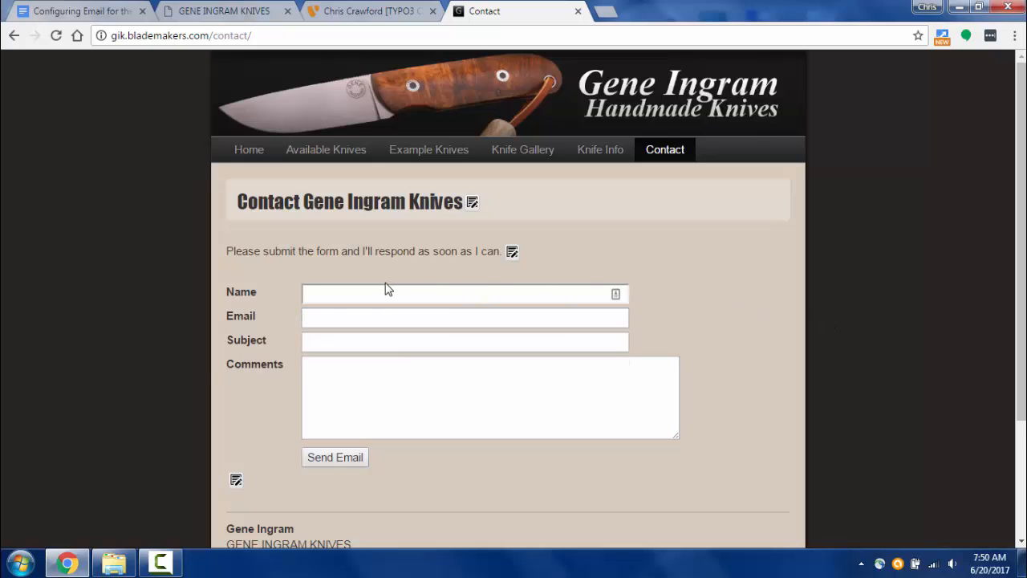
click(332, 10)
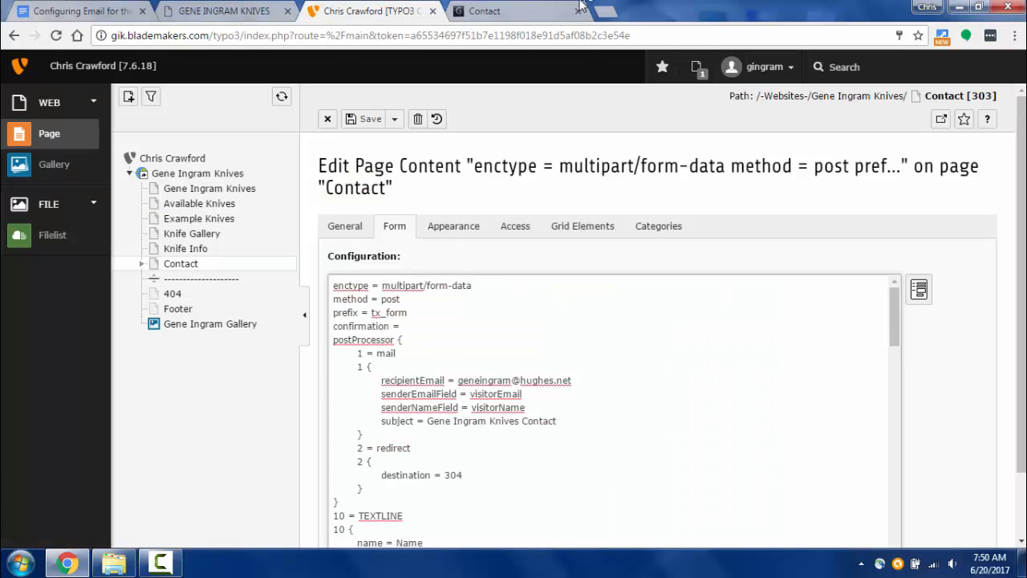
click(484, 11)
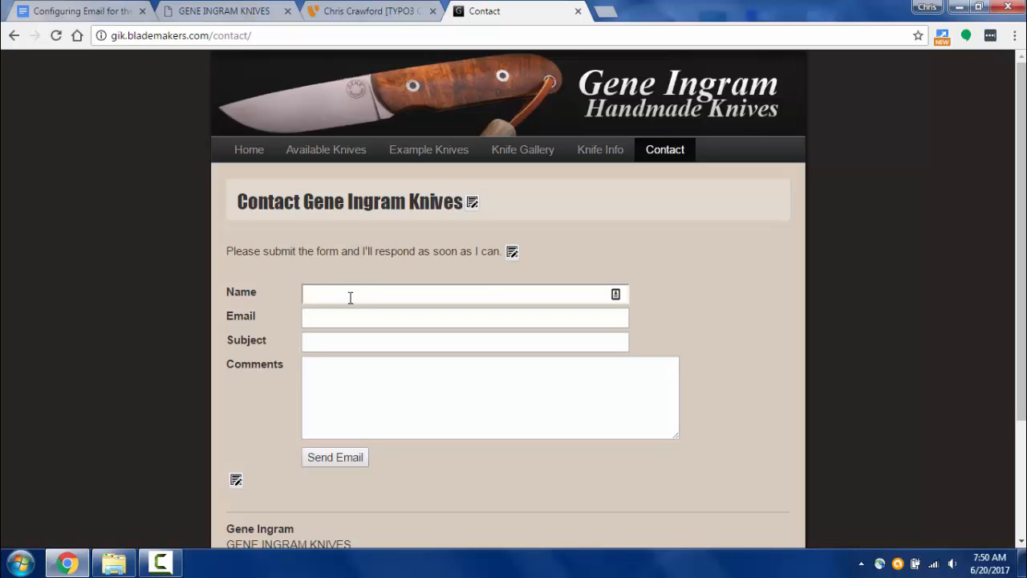
click(361, 11)
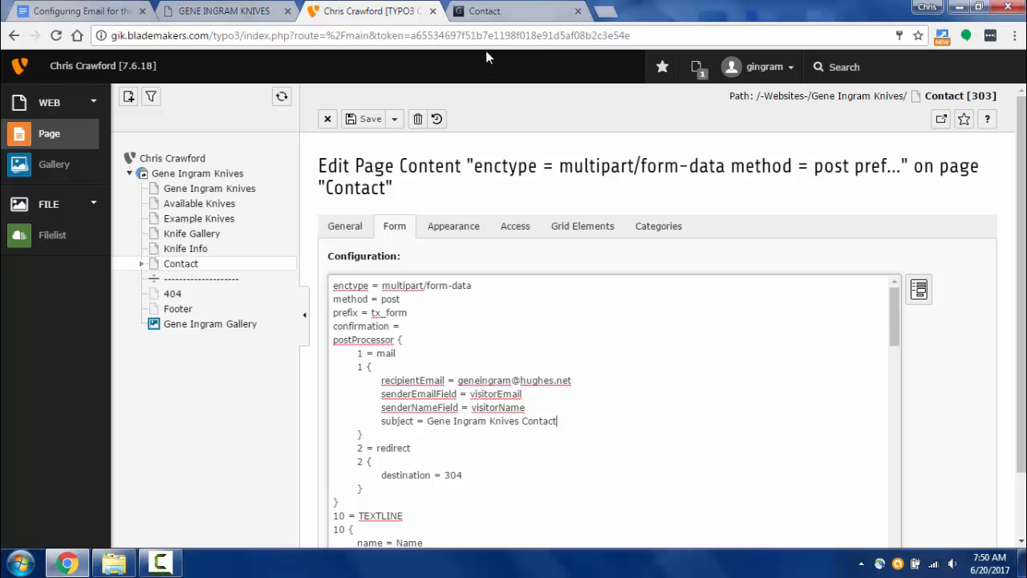
click(510, 11)
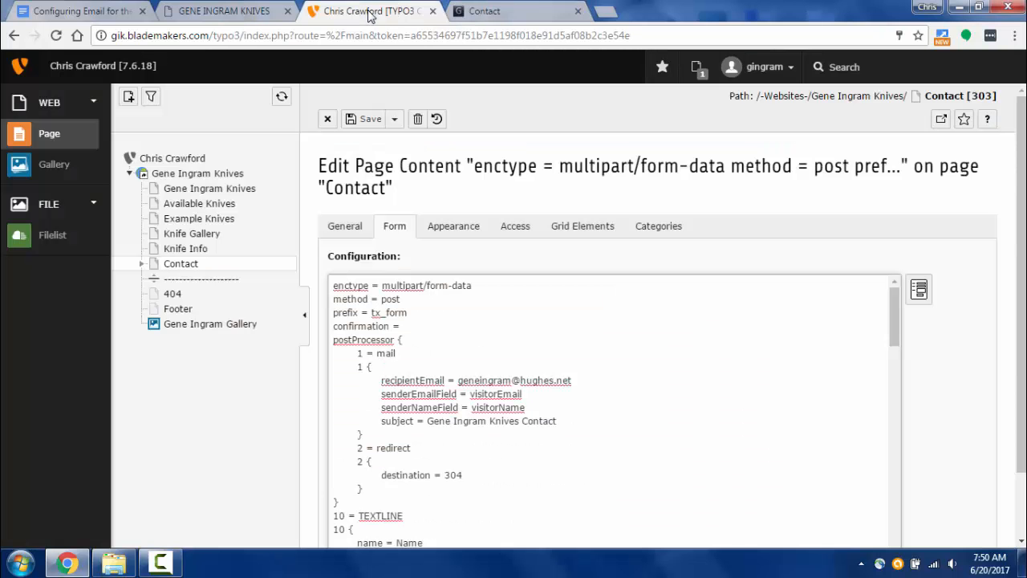
click(370, 11)
click(503, 14)
click(332, 339)
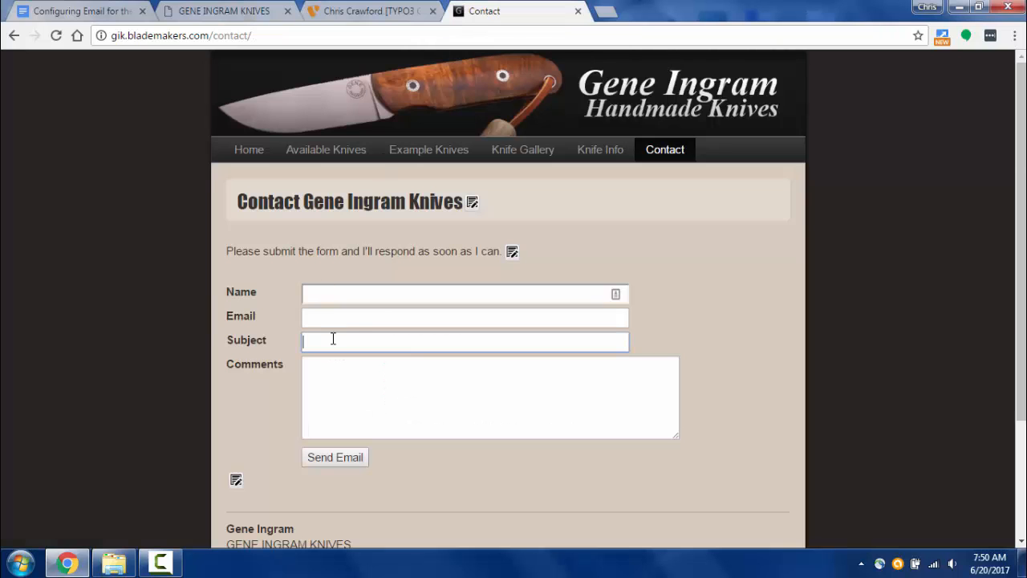
click(358, 17)
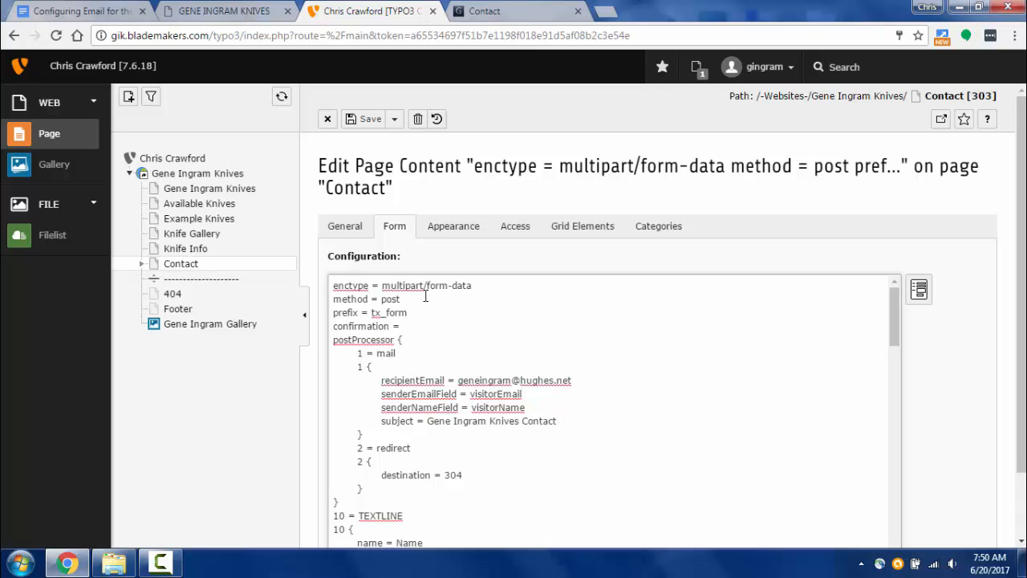
click(505, 11)
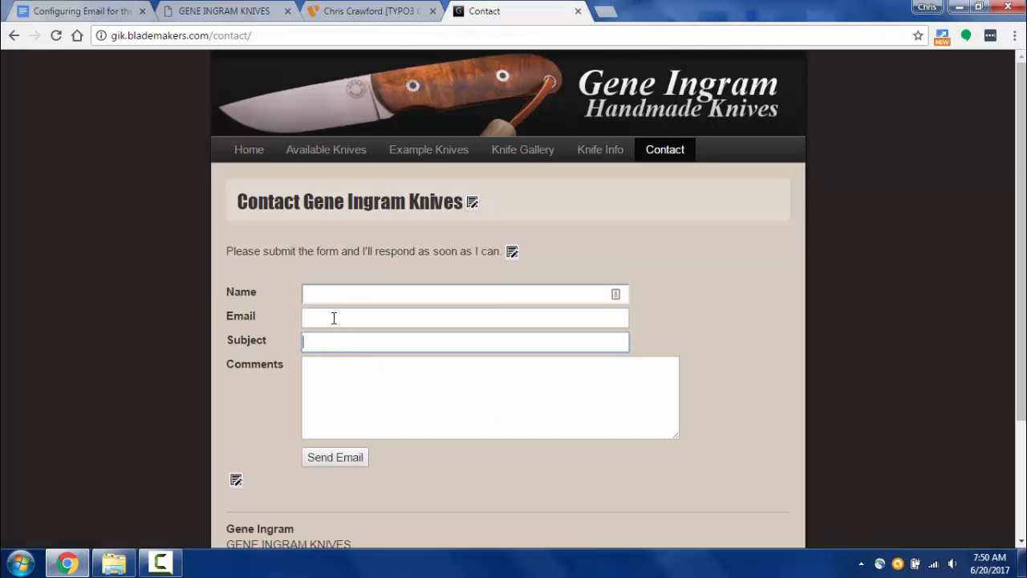
click(322, 317)
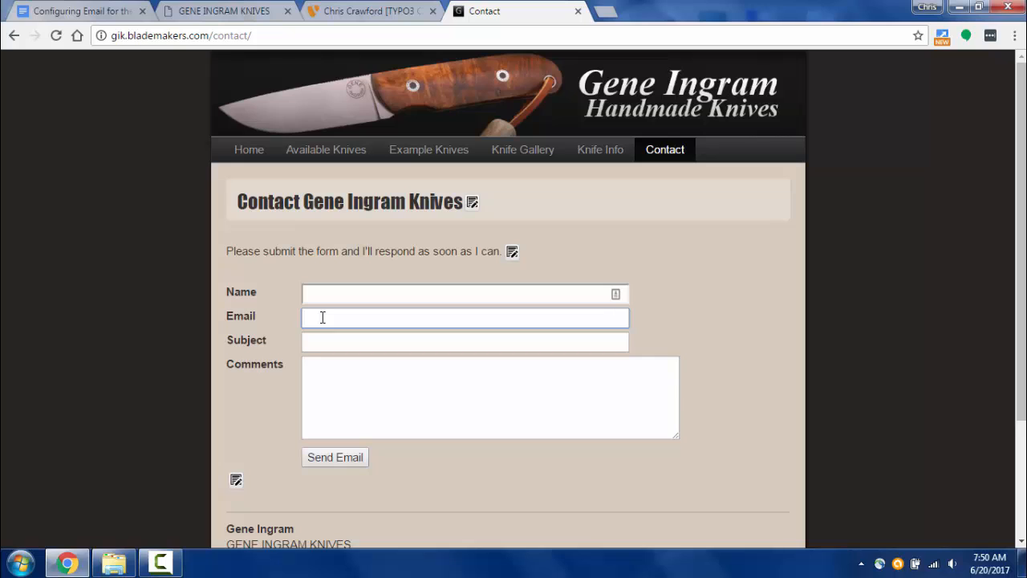
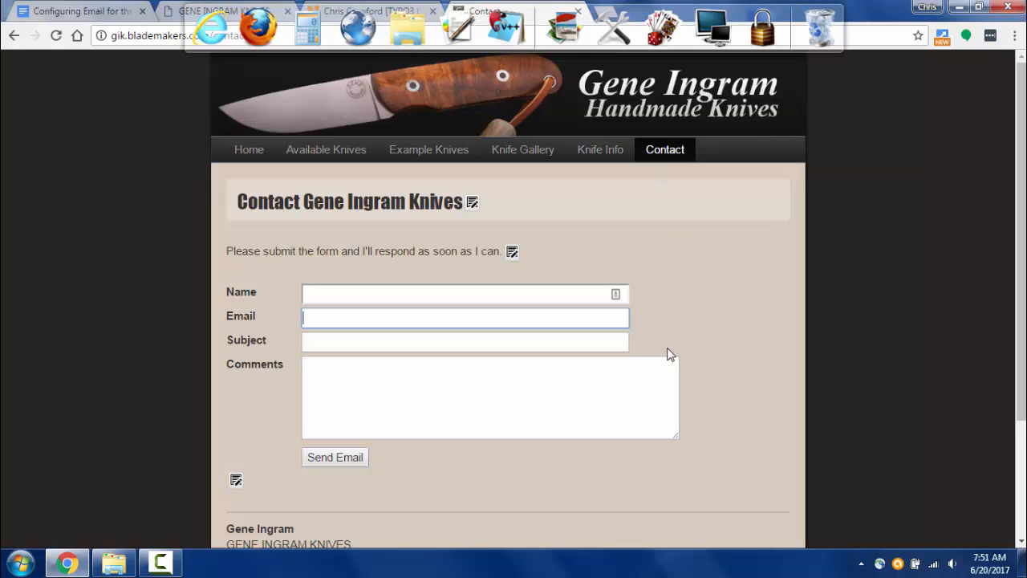
Review the TYPO3 contact form configuration, then open a new tab on Google's start page
scroll(690, 281, down, 2)
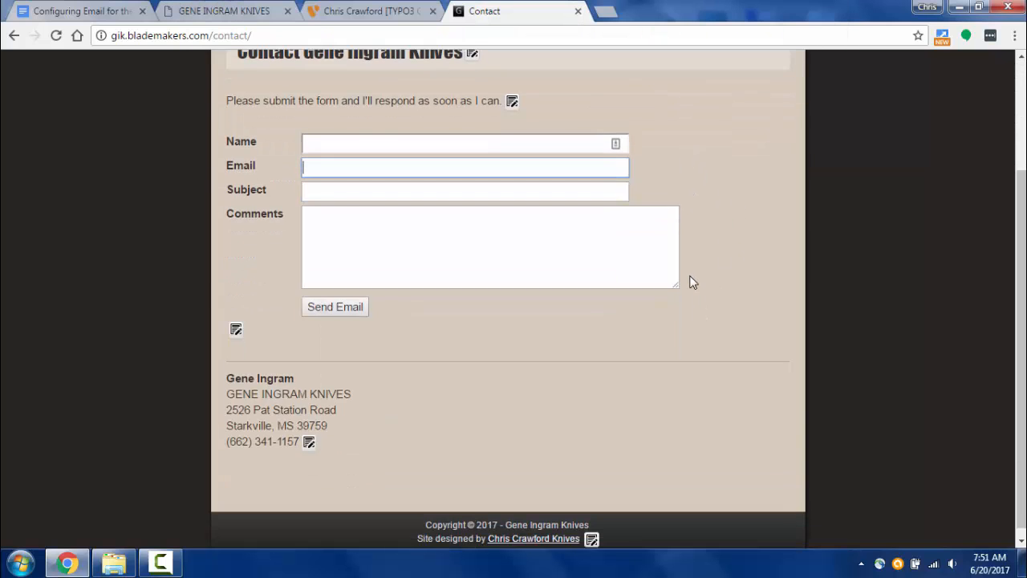
scroll(690, 277, up, 2)
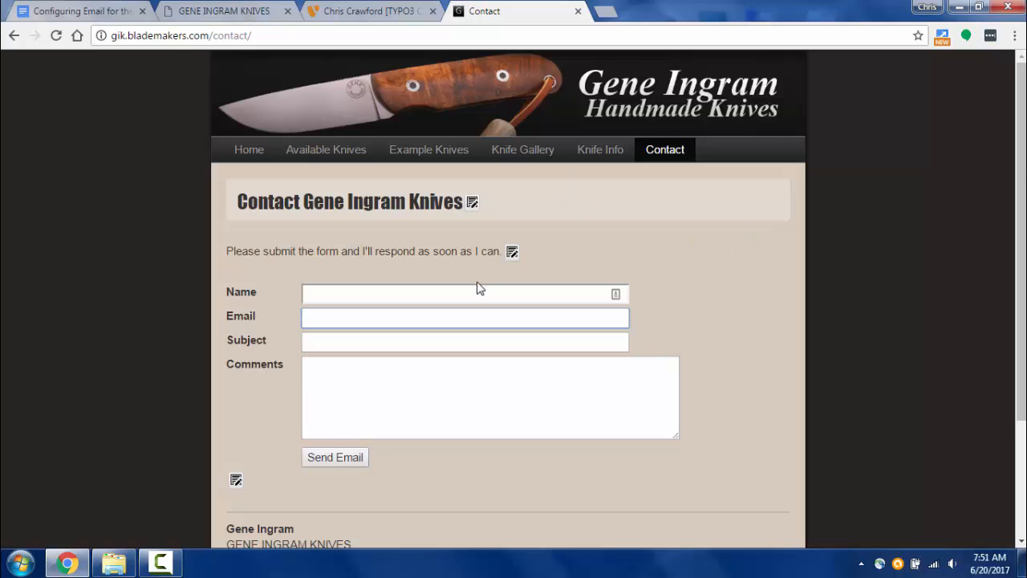
scroll(477, 287, down, 2)
scroll(477, 281, up, 2)
click(408, 12)
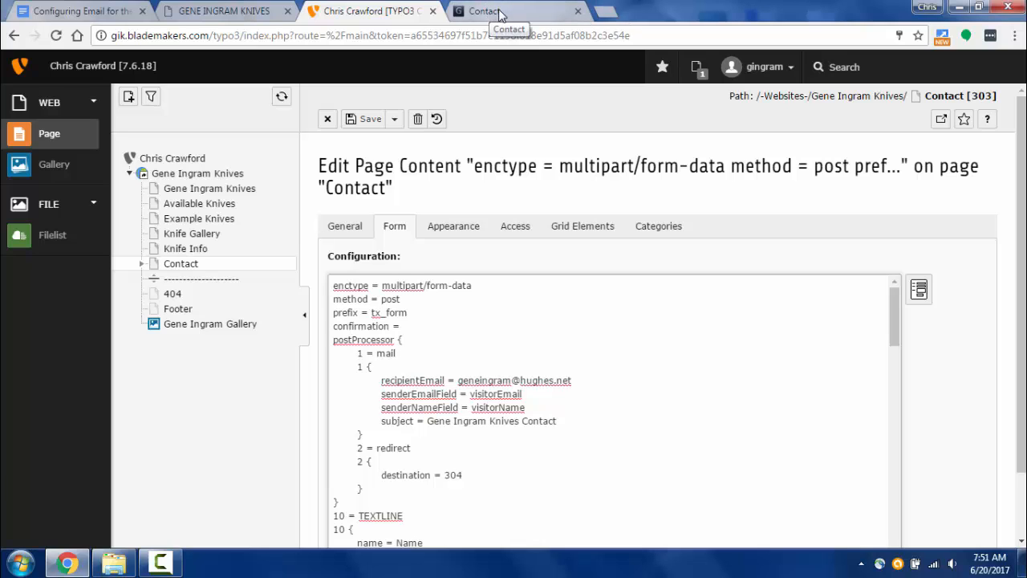
click(604, 11)
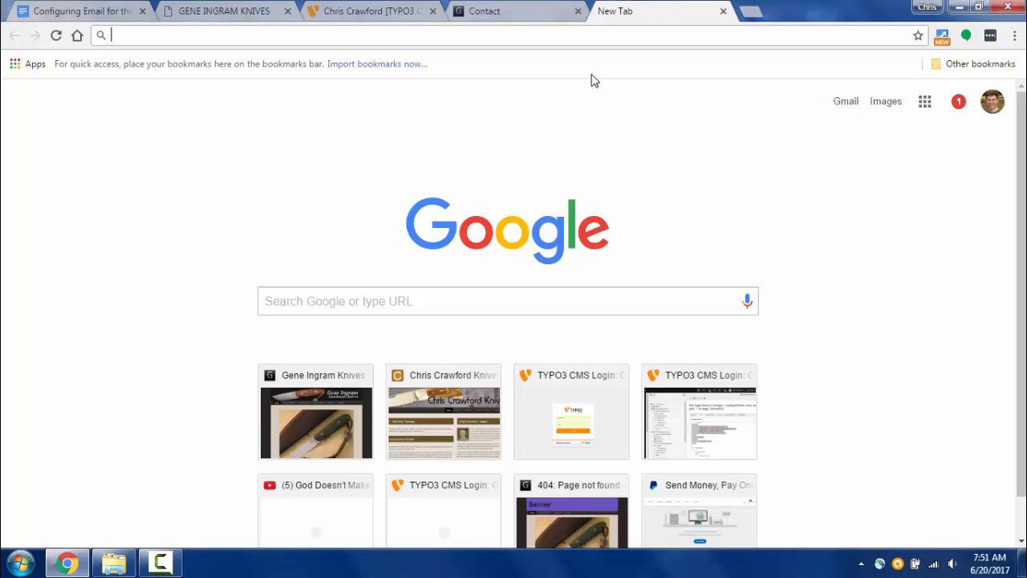
Open the Gmail inbox, and load the Chris Crawford Knives site from 'chris' in another tab
click(847, 102)
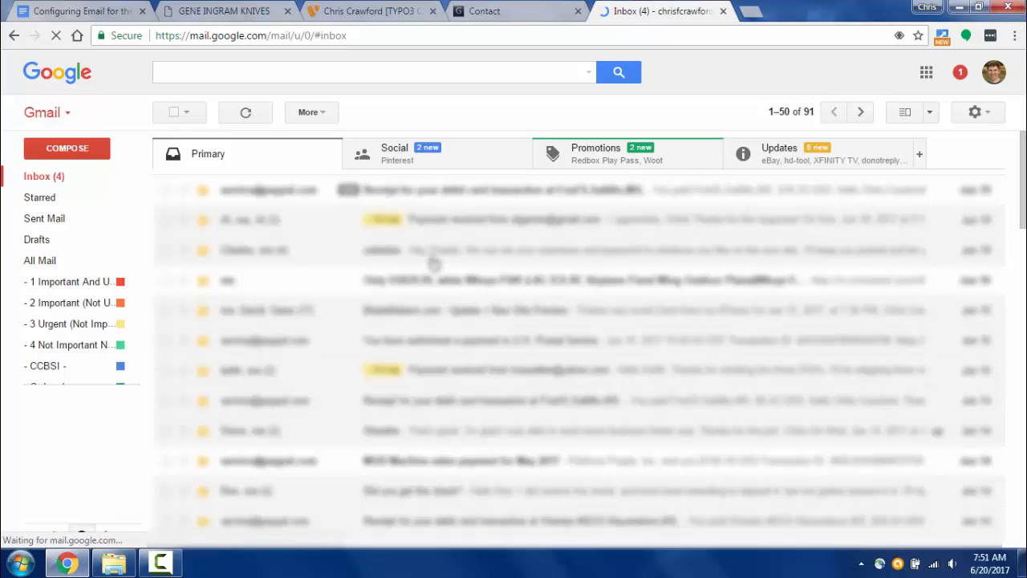
click(749, 11)
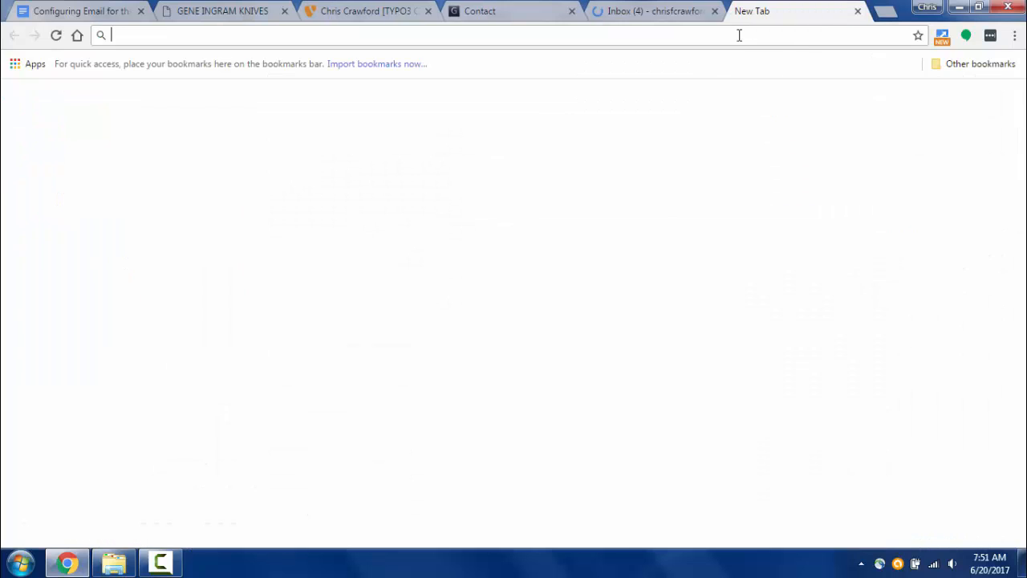
text(ch)
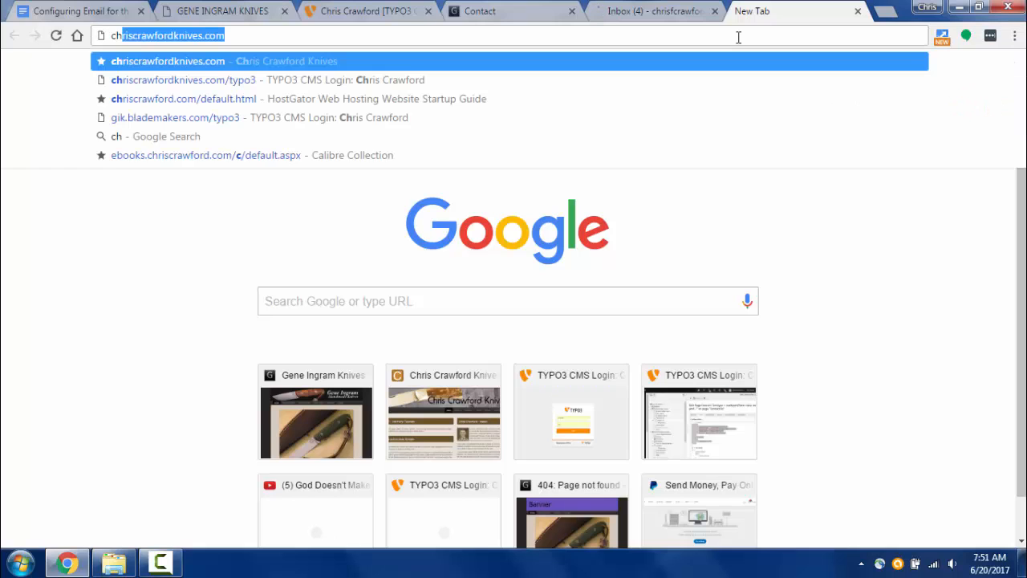
text(ris)
key(Return)
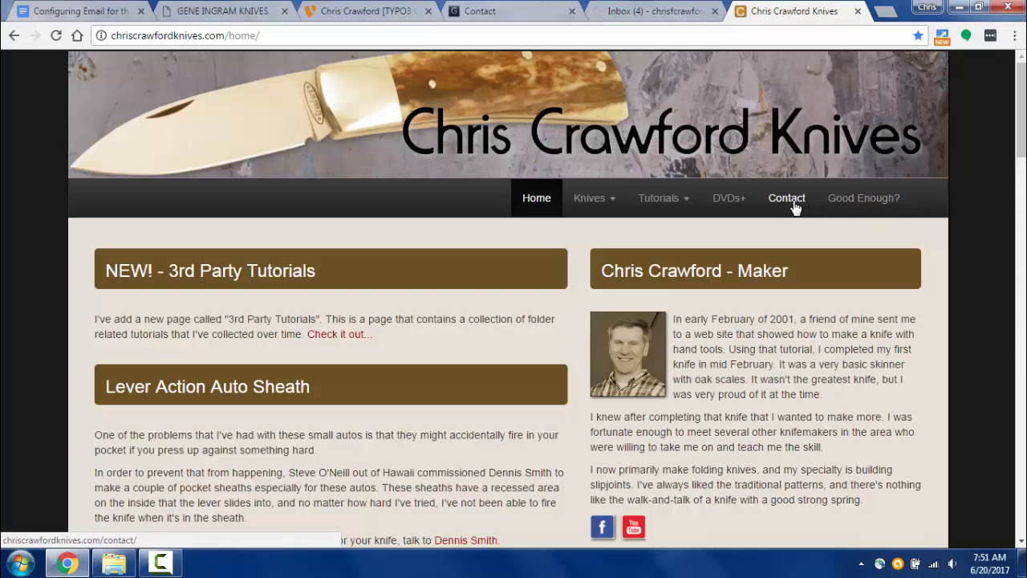
Open the Contact page, autofill the sender's name and replace the e-mail address
click(793, 199)
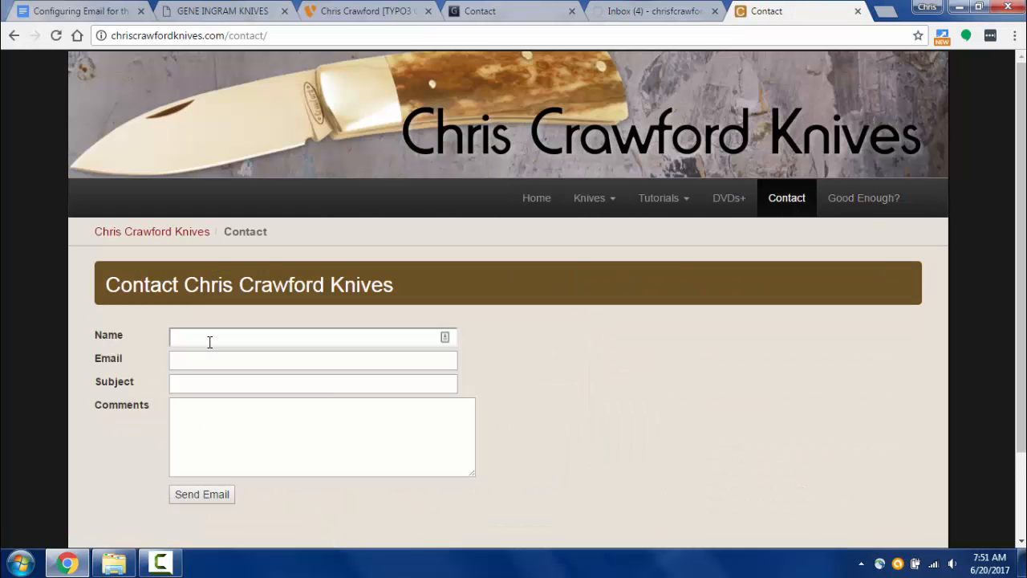
click(208, 342)
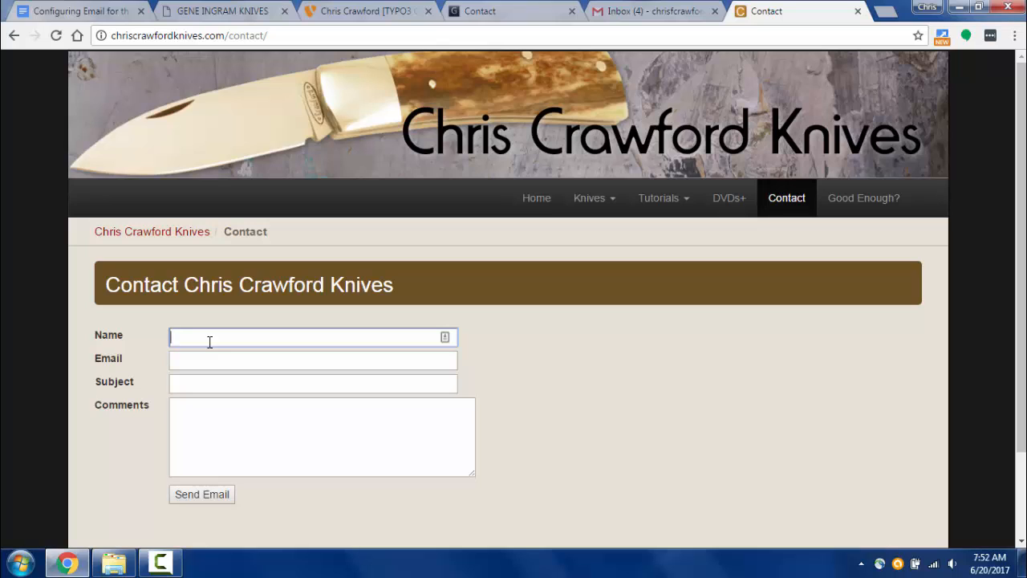
text(ch)
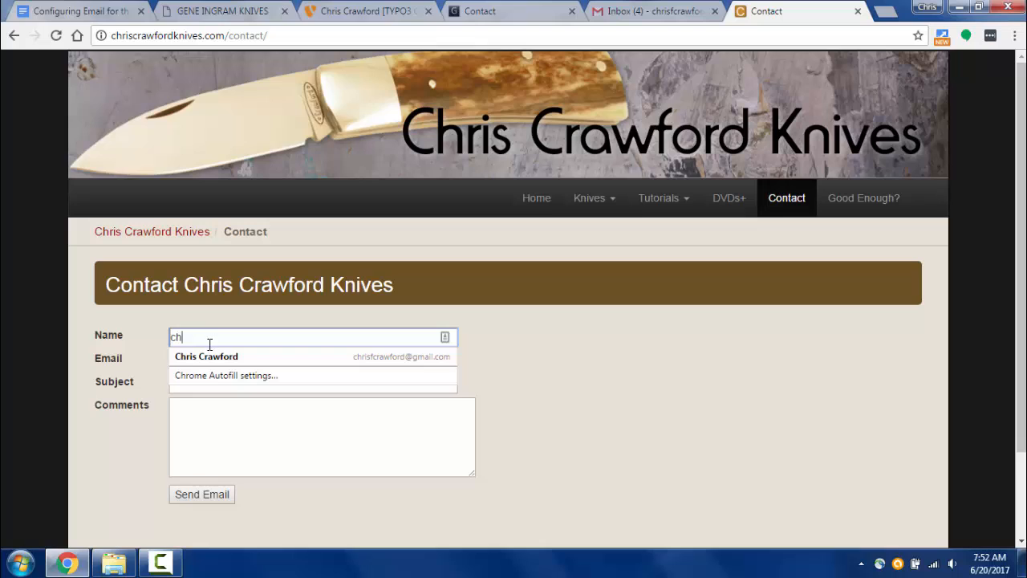
click(206, 355)
drag(305, 360, 98, 350)
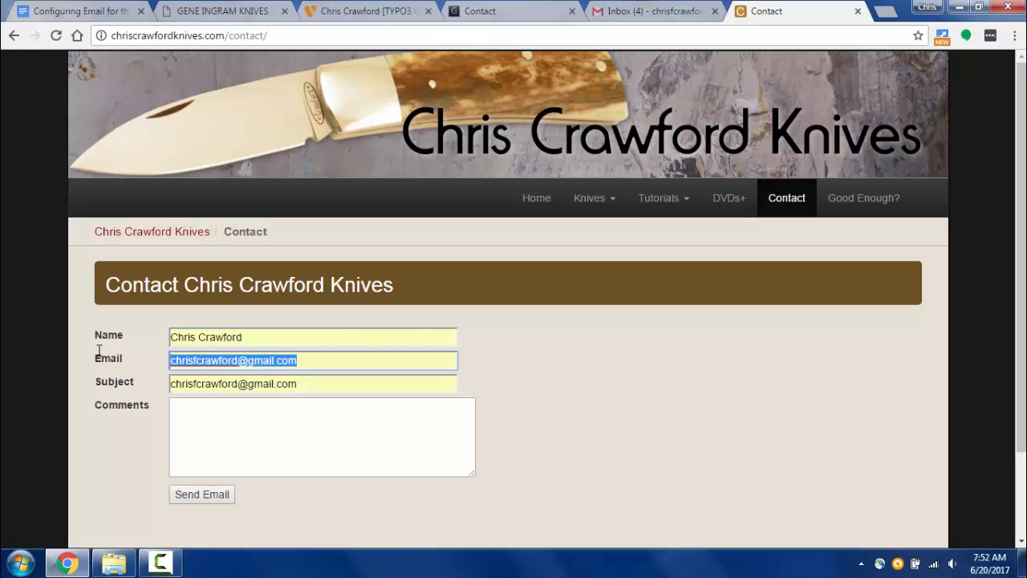
text(chris)
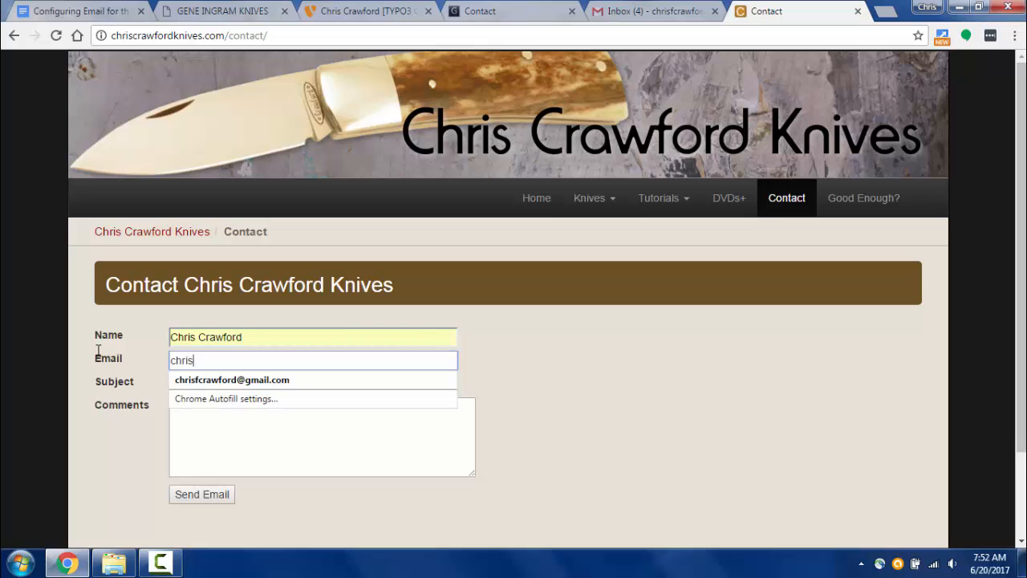
text(_crawfor)
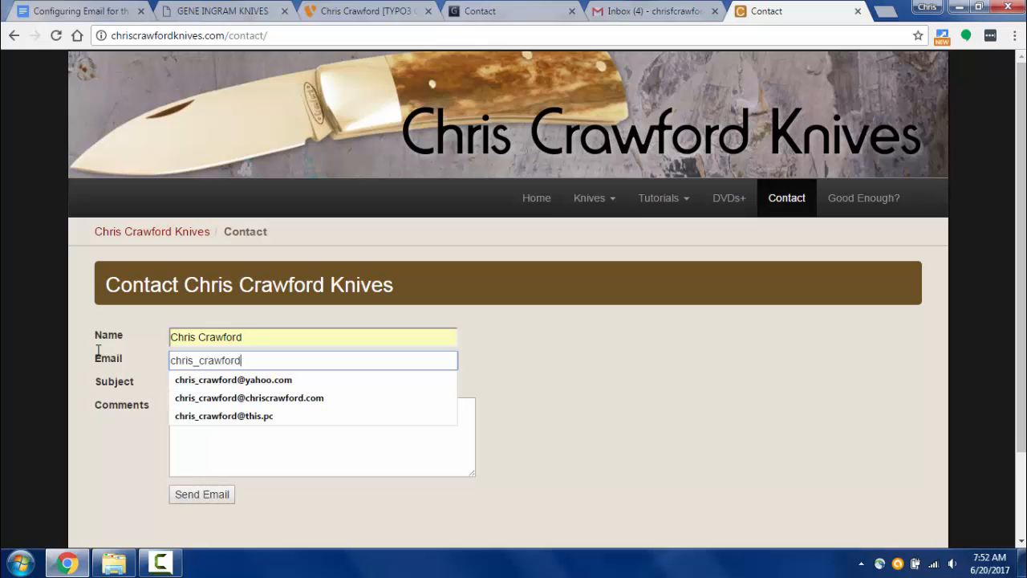
text(d)
click(187, 380)
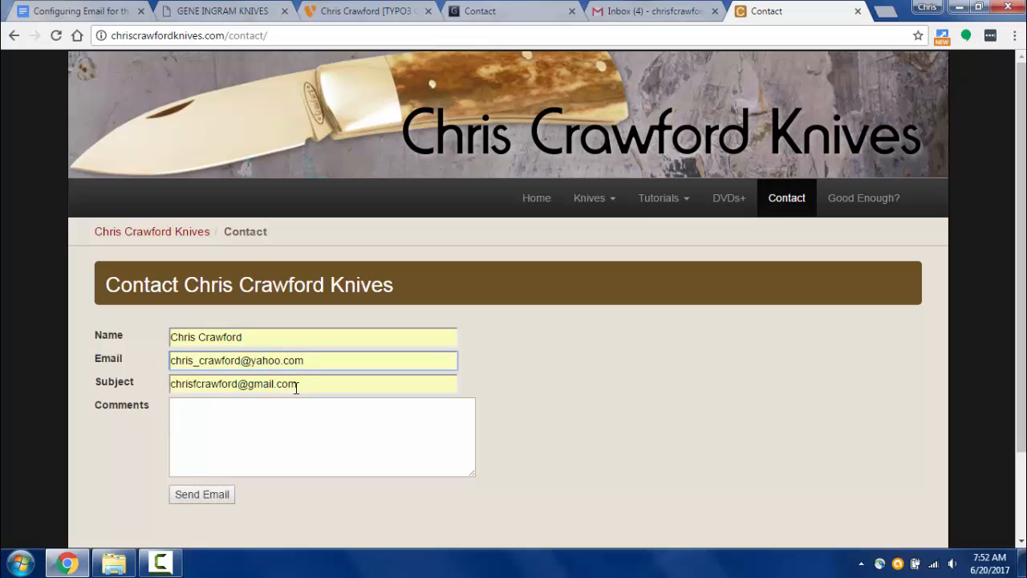
Enter subject 'Testing the Email' and comment 'This is a test of the email', then send
key(Tab)
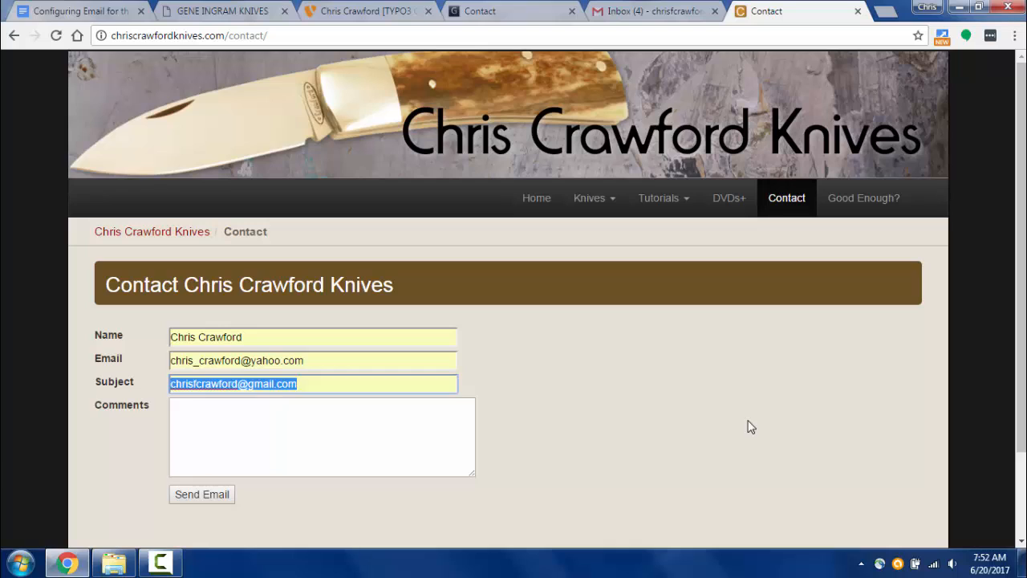
text(Testing the Email)
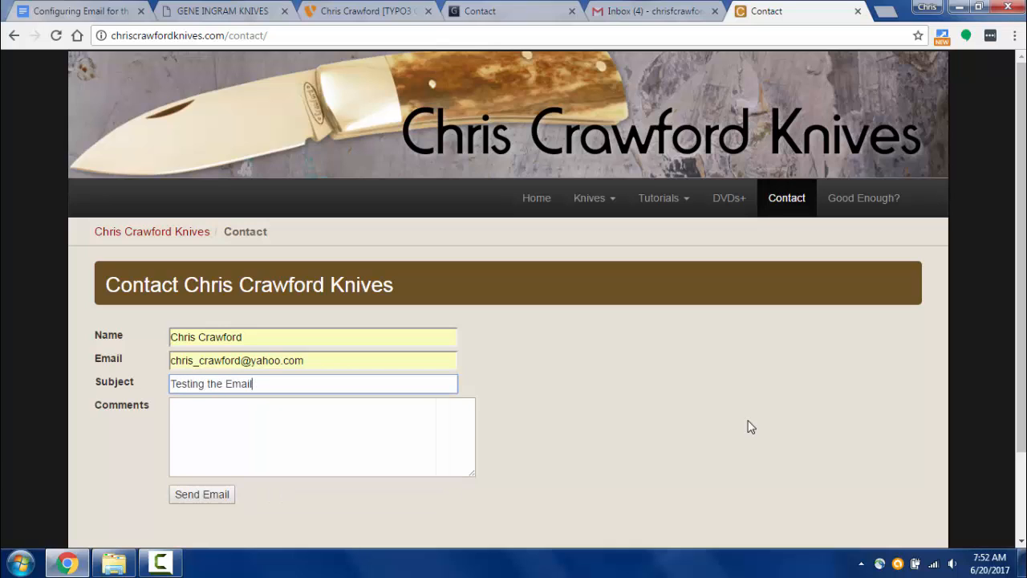
click(450, 436)
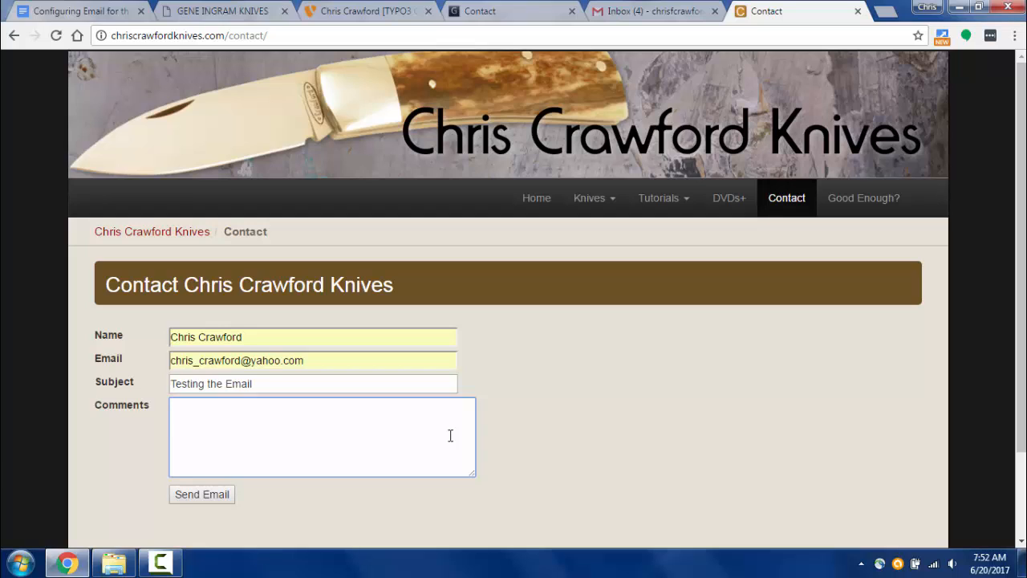
text(This is a teset of)
key(BackSpace)
key(BackSpace)
key(BackSpace)
key(BackSpace)
text(t of the email.)
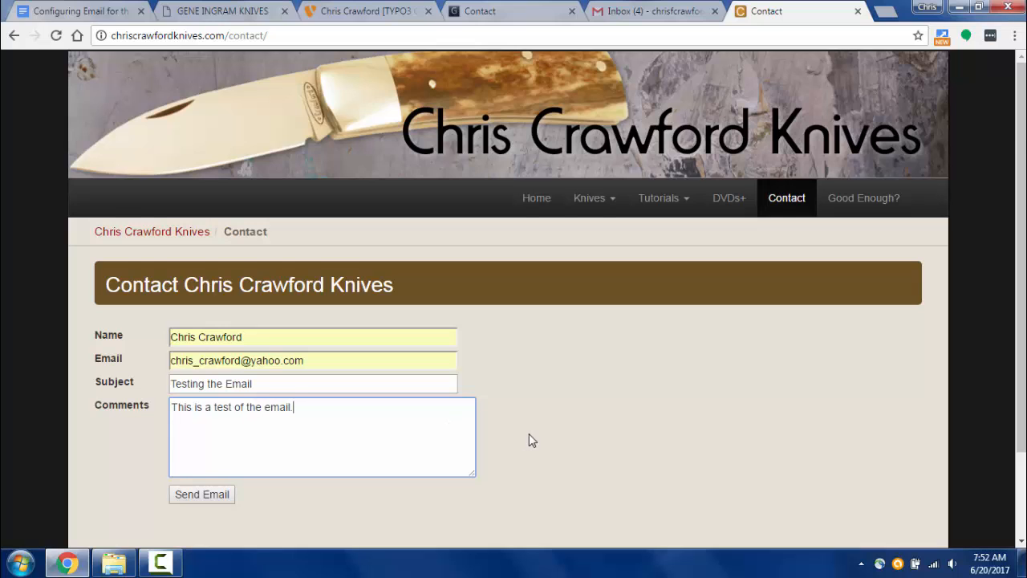
scroll(529, 437, down, 3)
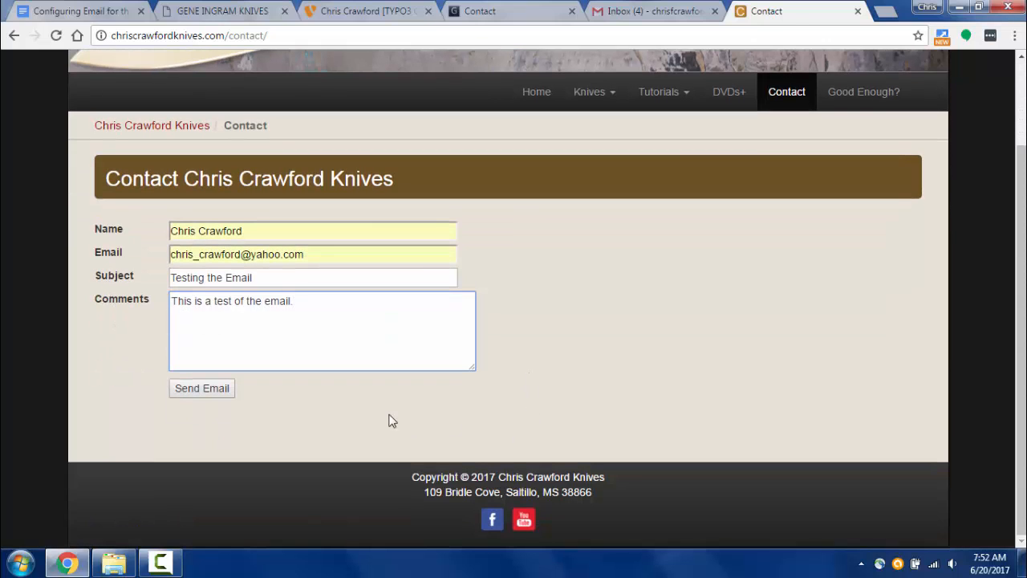
click(190, 388)
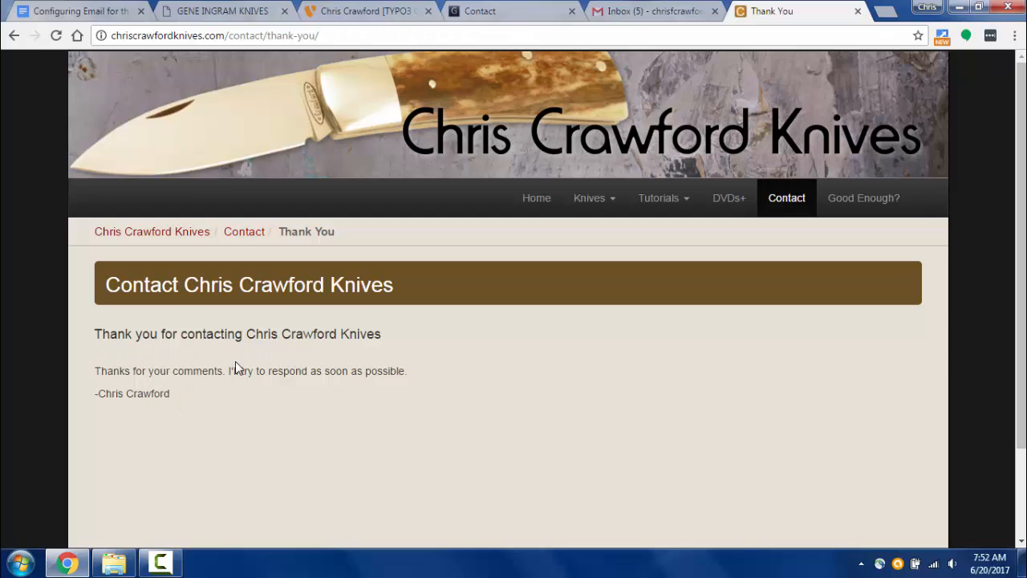
Open the CCK Contact test message in Gmail, select its sender address, and return to TYPO3
click(658, 15)
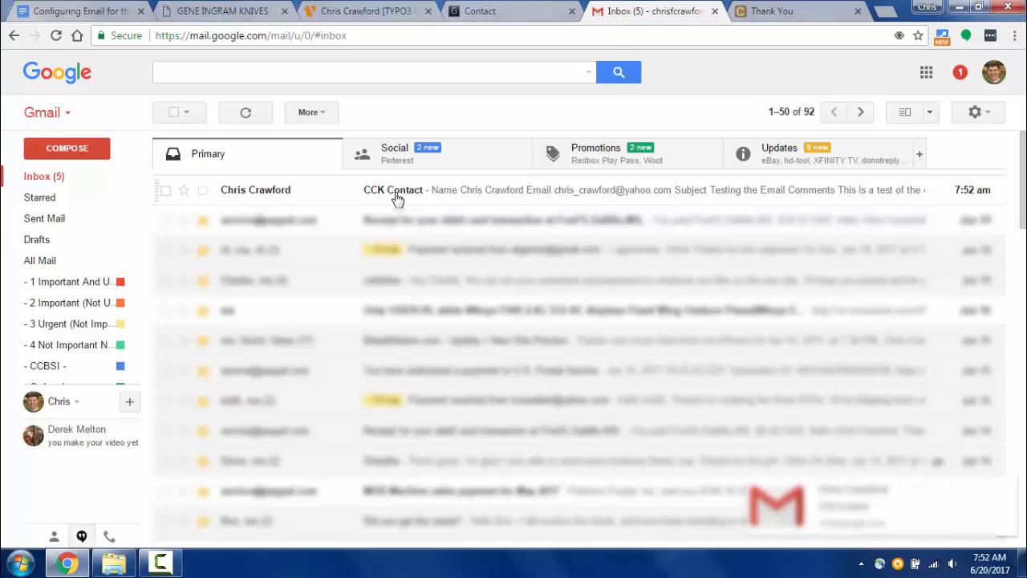
click(396, 199)
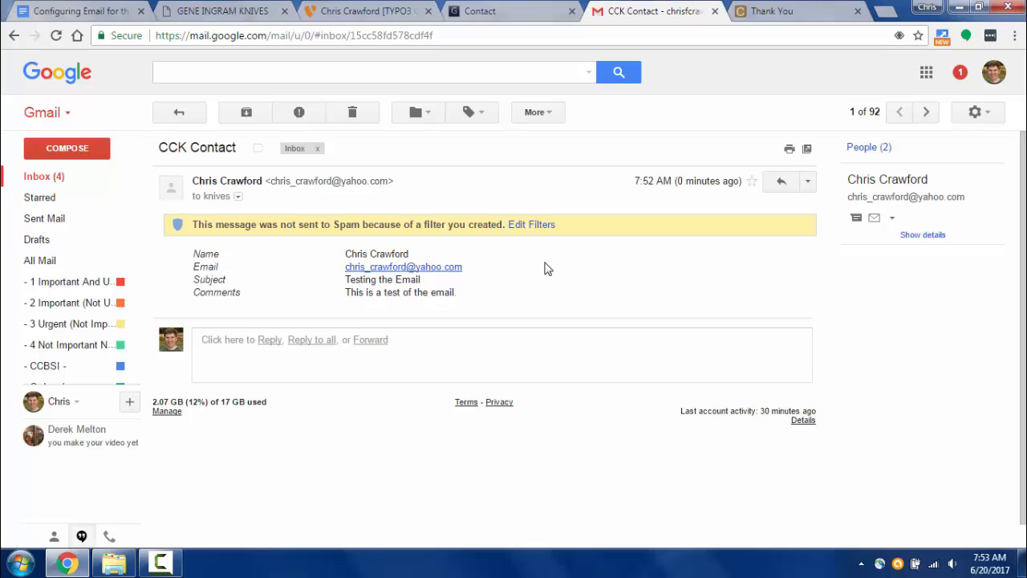
drag(270, 181, 388, 183)
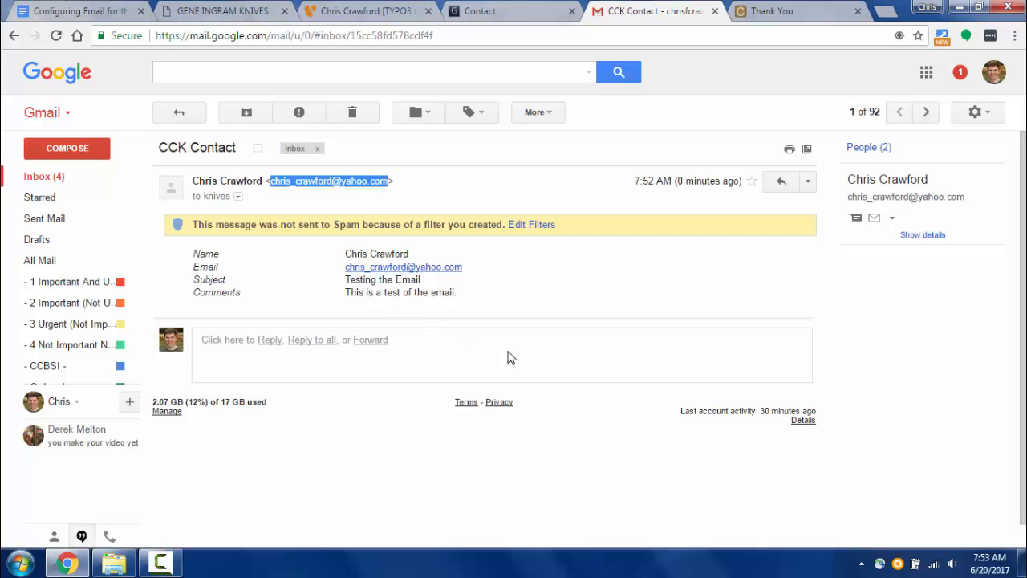
click(374, 16)
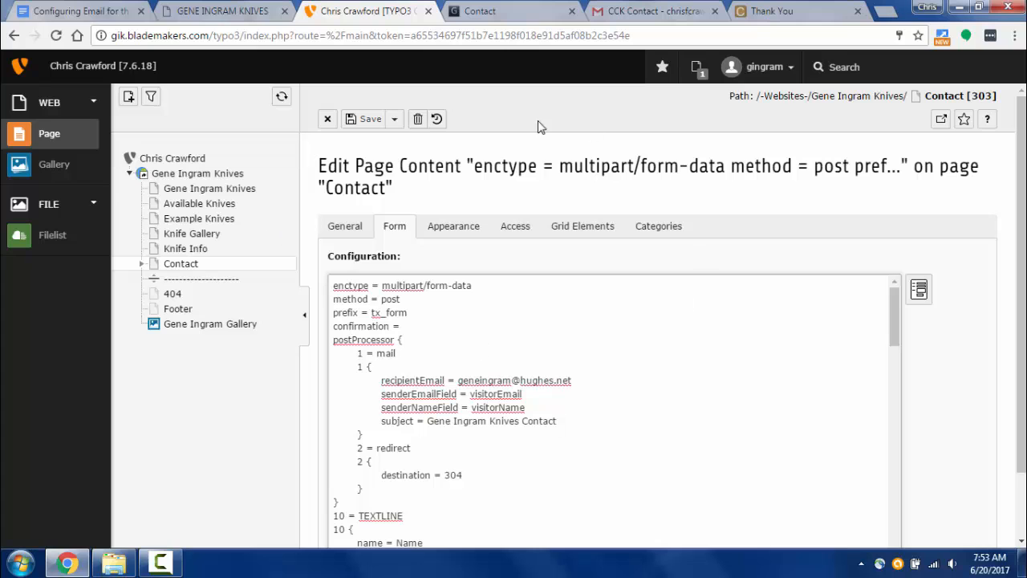
Return to Gmail's CCK Contact message with subject 'Testing the Email'
click(656, 13)
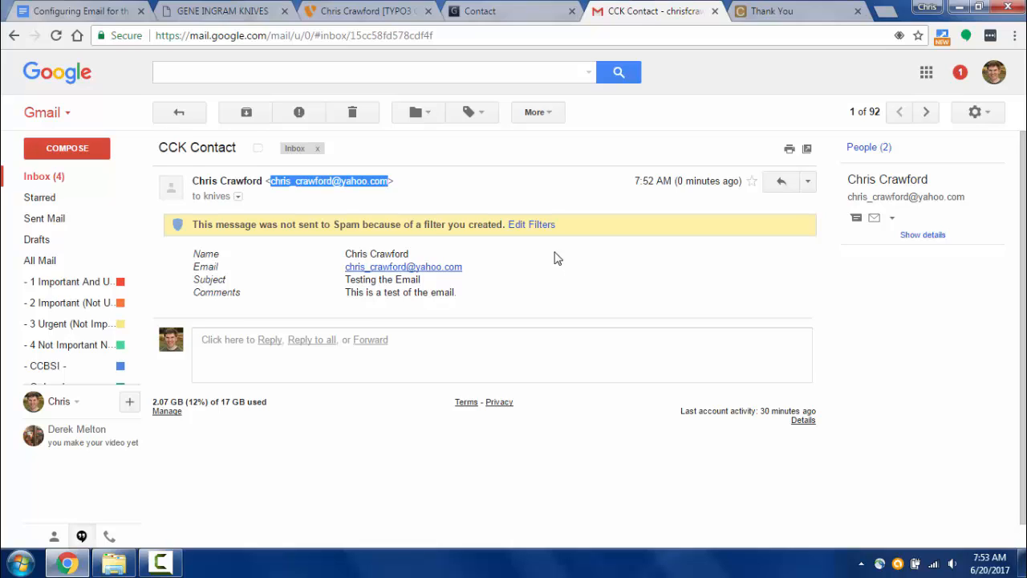
Highlight the sender address and 'CCK Contact' subject in Gmail, then bring up the TYPO3 form configuration
click(341, 181)
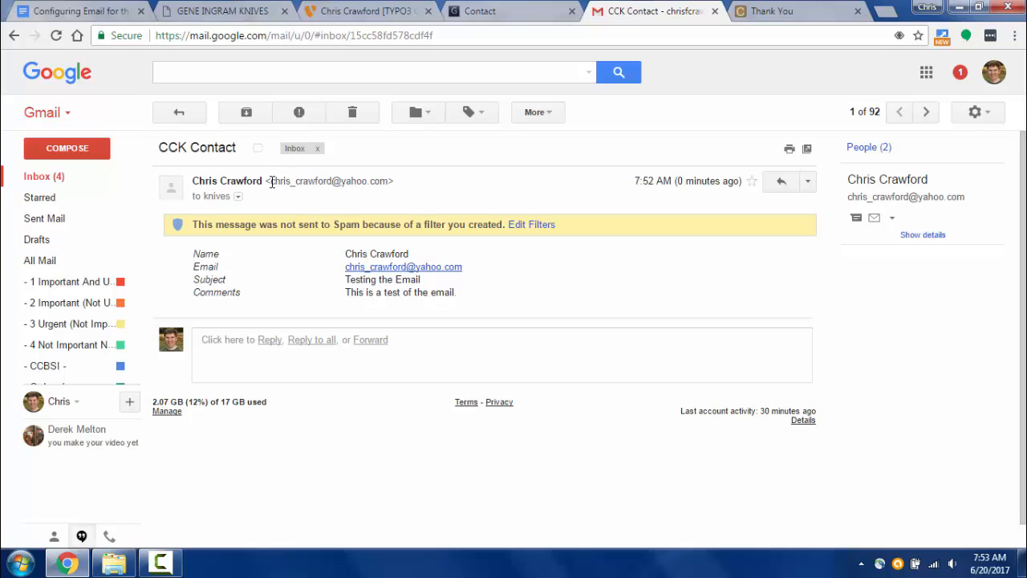
drag(271, 181, 388, 181)
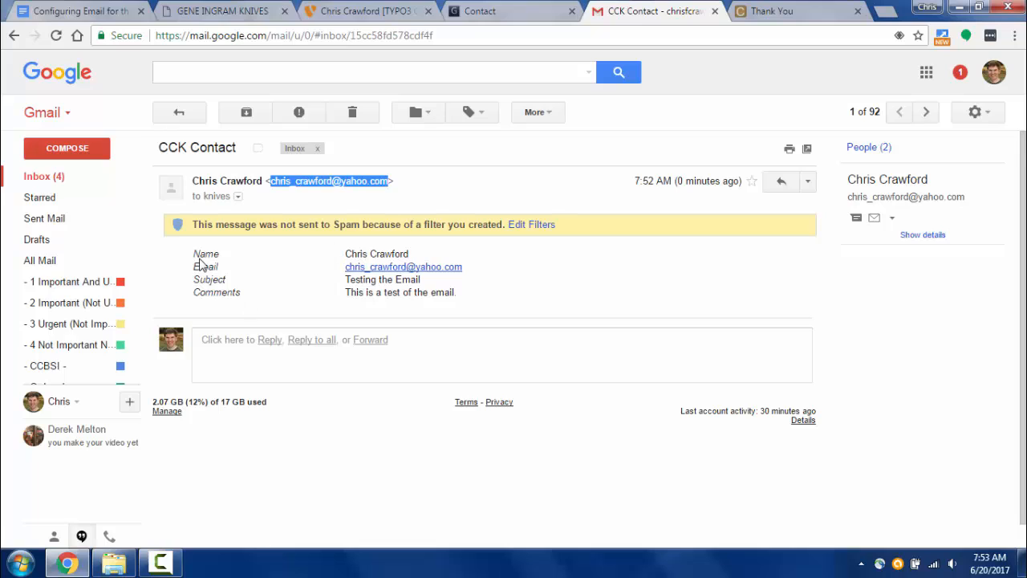
click(472, 287)
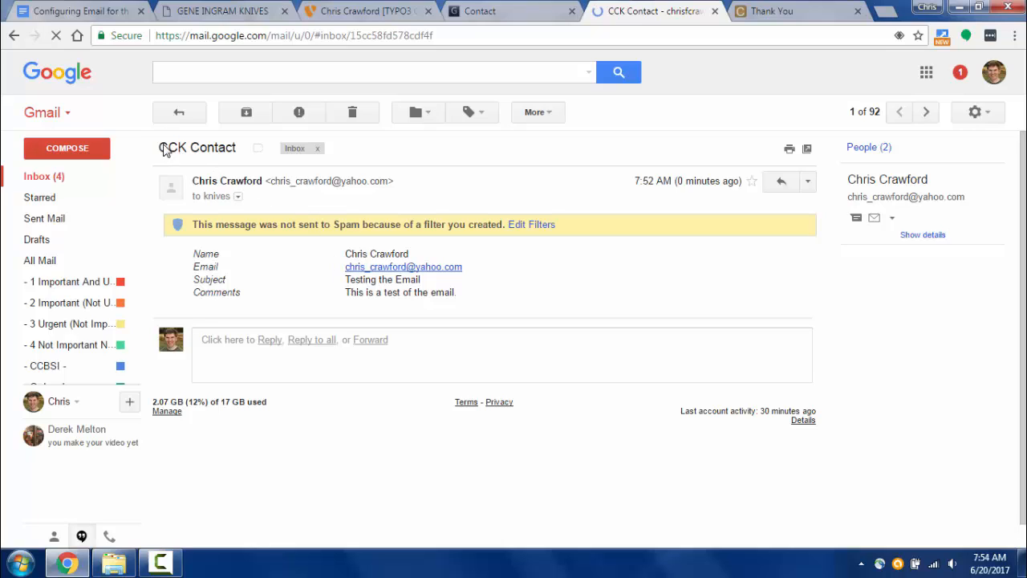
drag(160, 147, 235, 148)
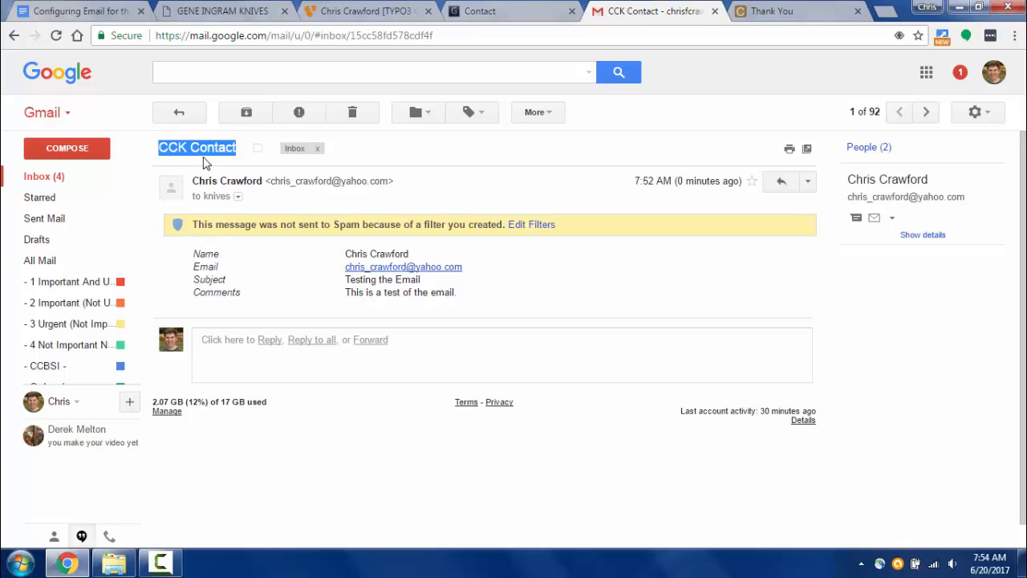
click(502, 11)
click(362, 16)
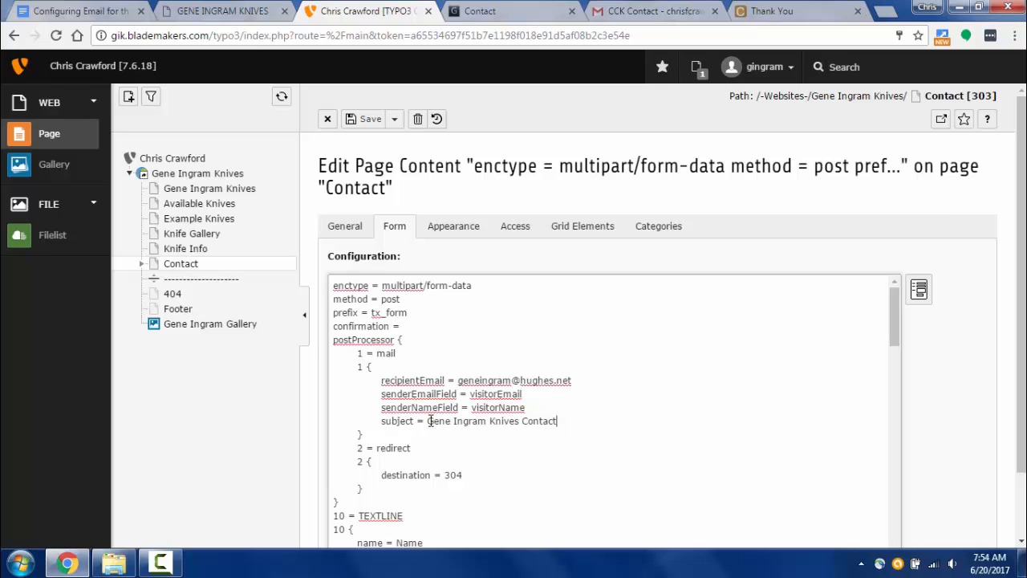
Select the form's mail subject 'Gene Ingram Knives Contact' and compare it with the Gmail message
drag(429, 420, 560, 422)
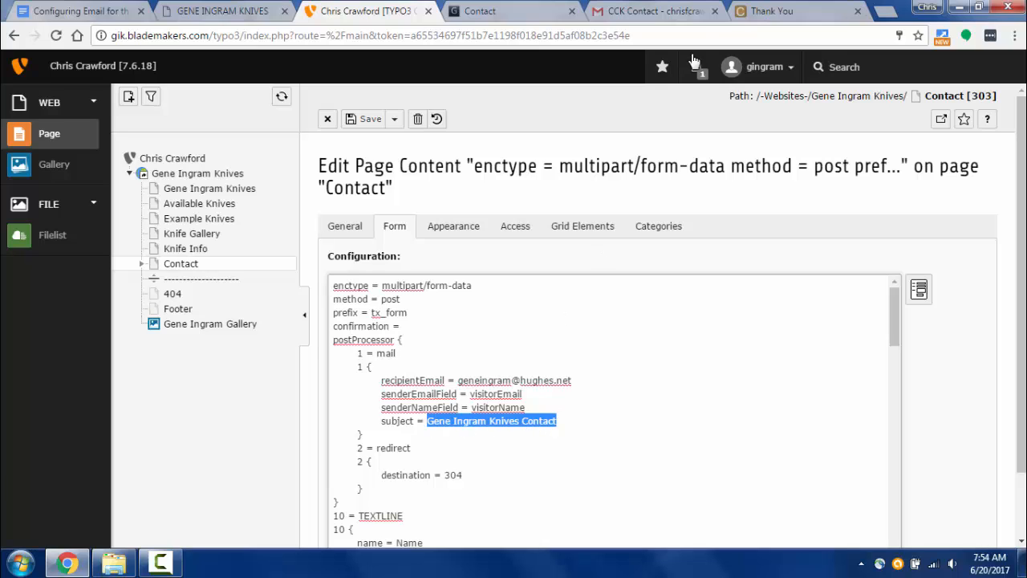
click(631, 14)
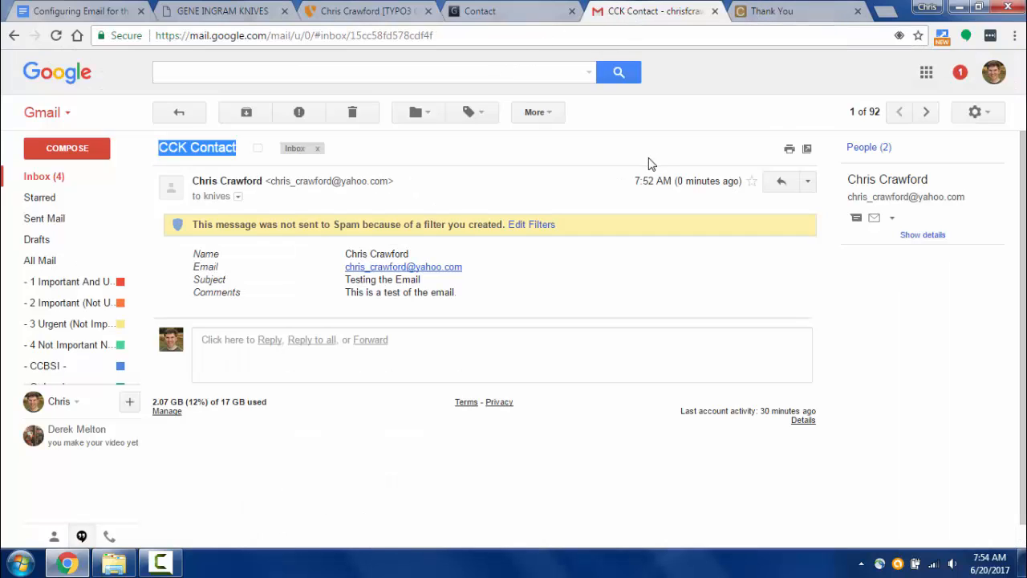
click(64, 12)
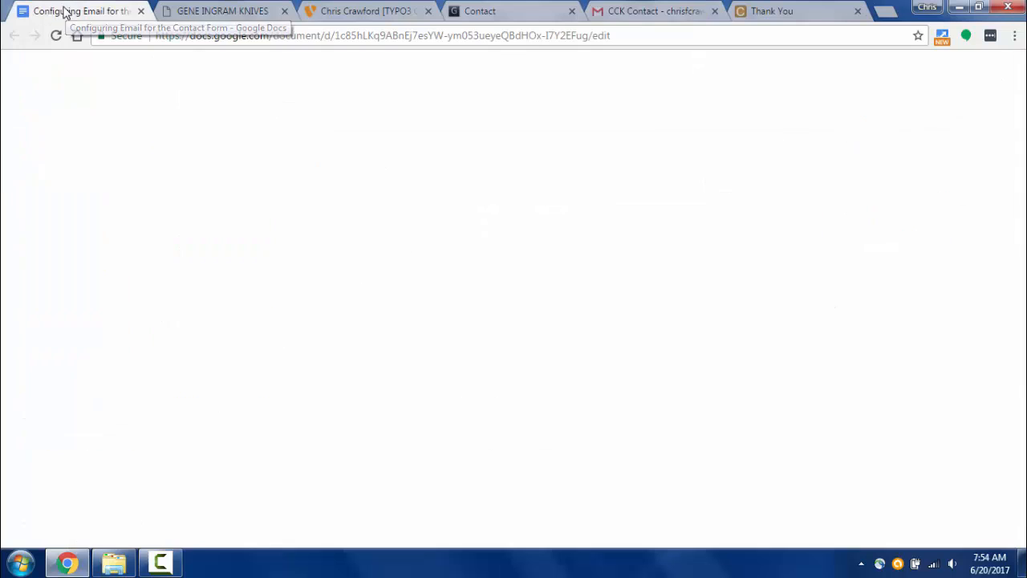
scroll(625, 312, down, 1)
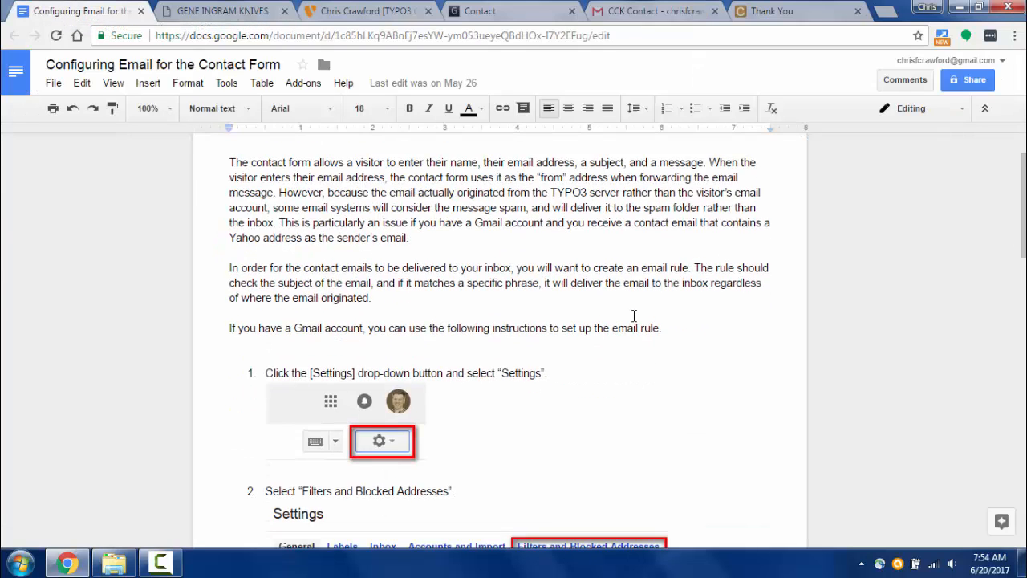
scroll(634, 315, up, 1)
scroll(634, 316, down, 6)
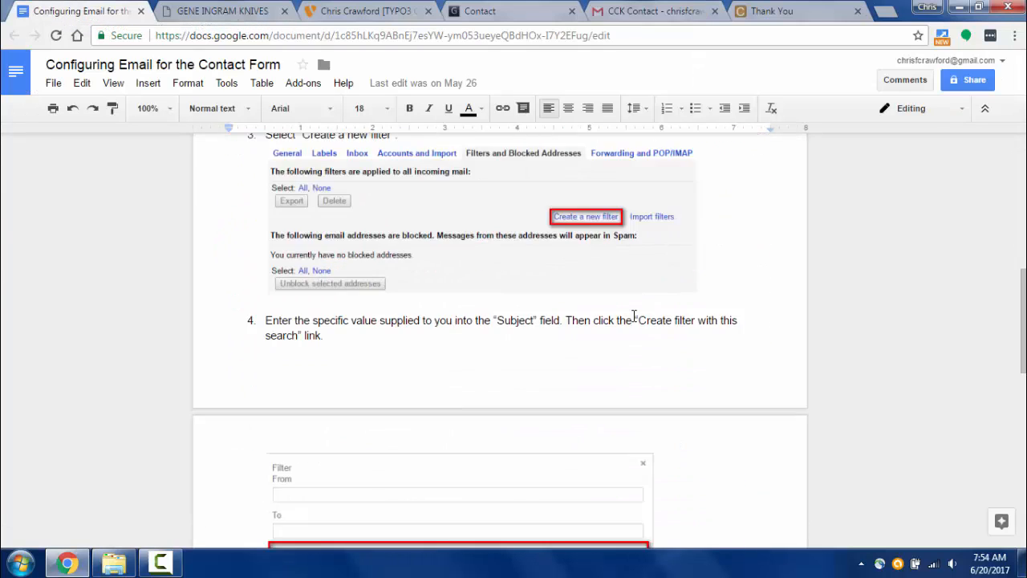
scroll(634, 315, down, 7)
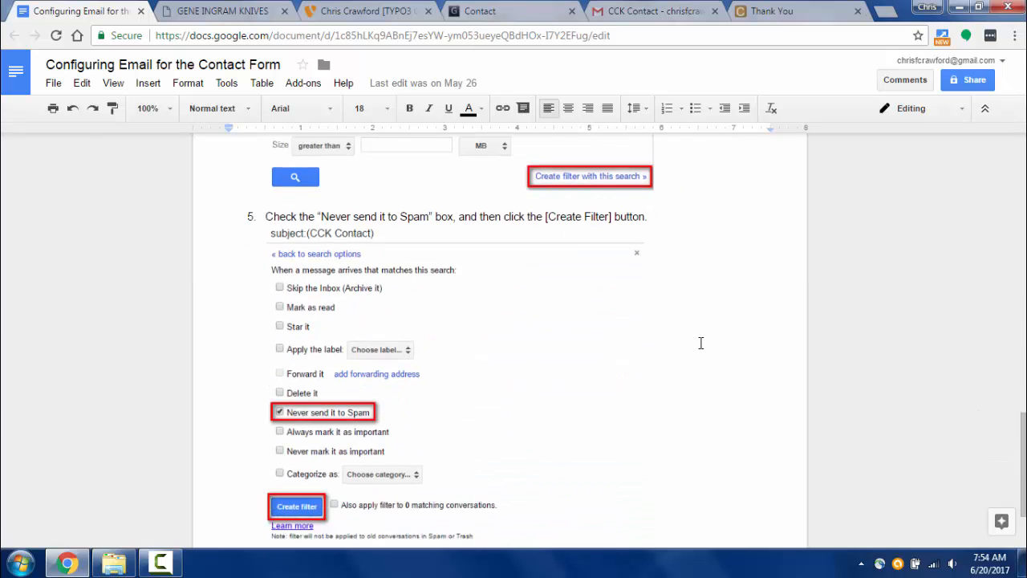
scroll(701, 343, down, 1)
scroll(701, 343, up, 10)
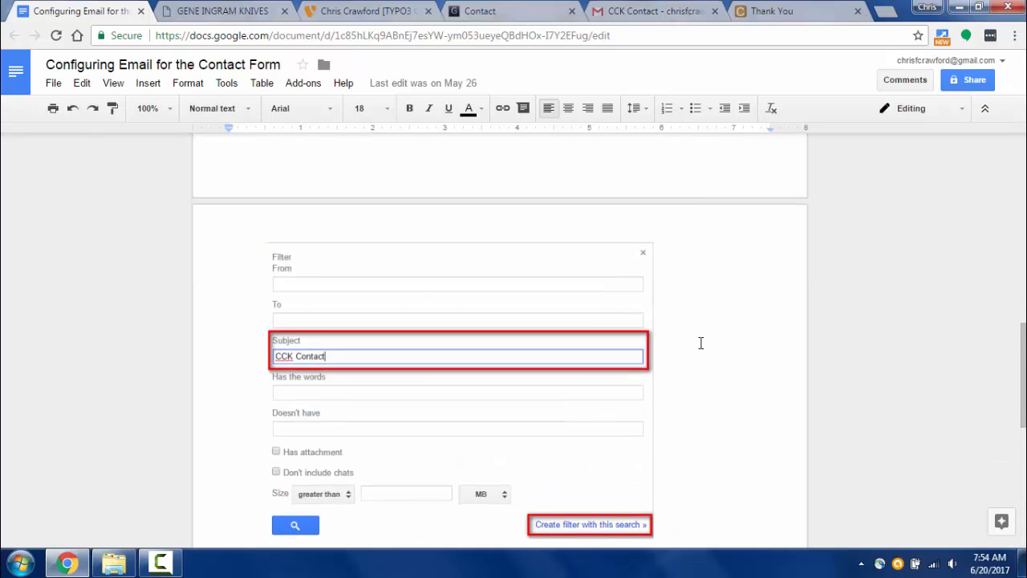
scroll(726, 321, up, 4)
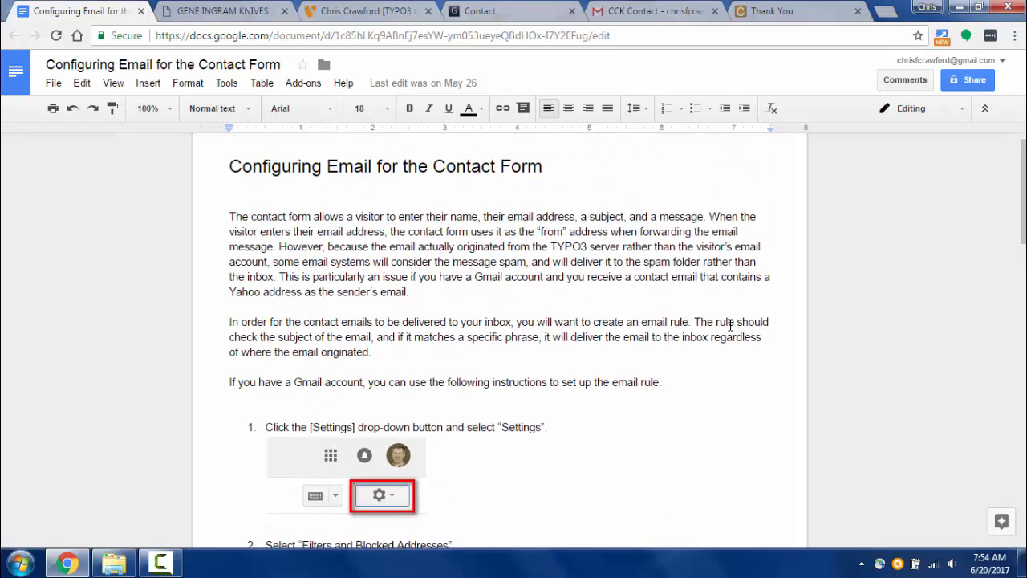
scroll(730, 324, down, 1)
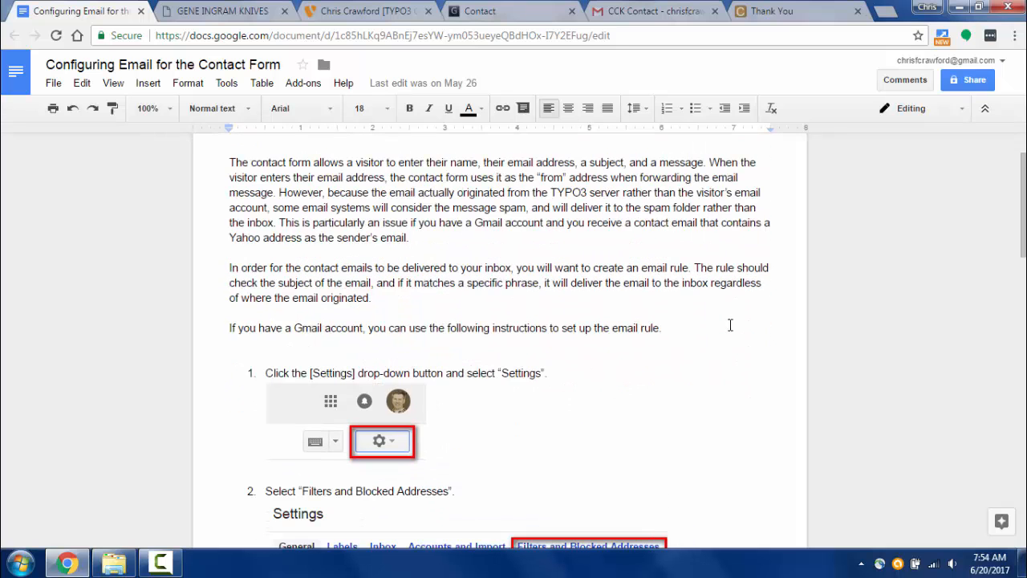
scroll(730, 324, up, 1)
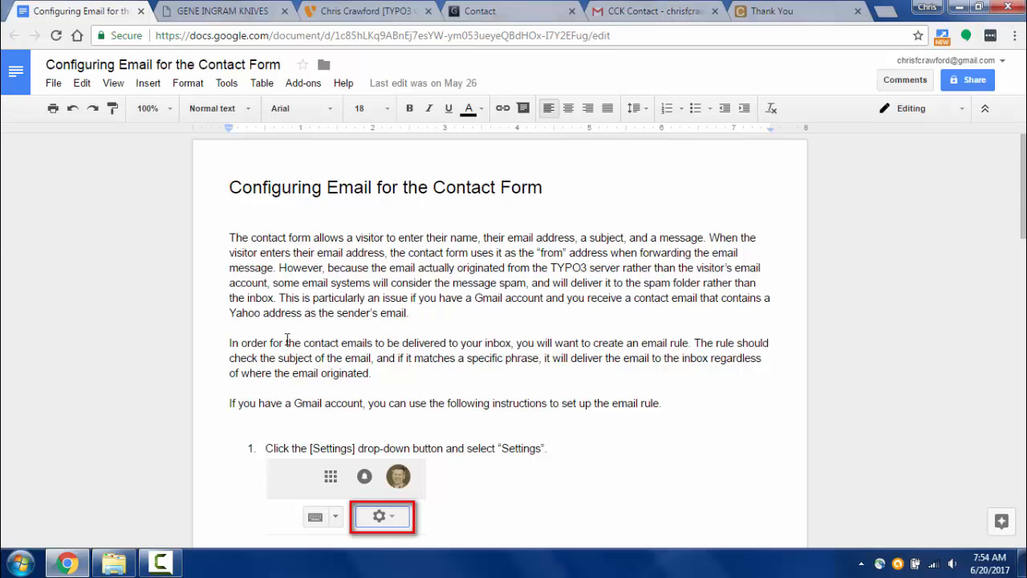
scroll(509, 382, down, 3)
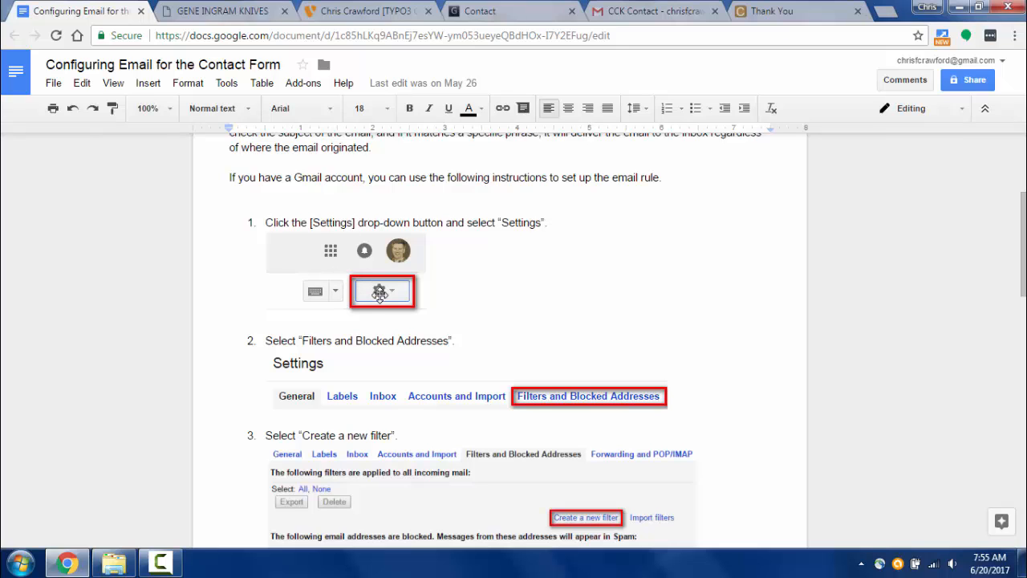
scroll(401, 345, down, 2)
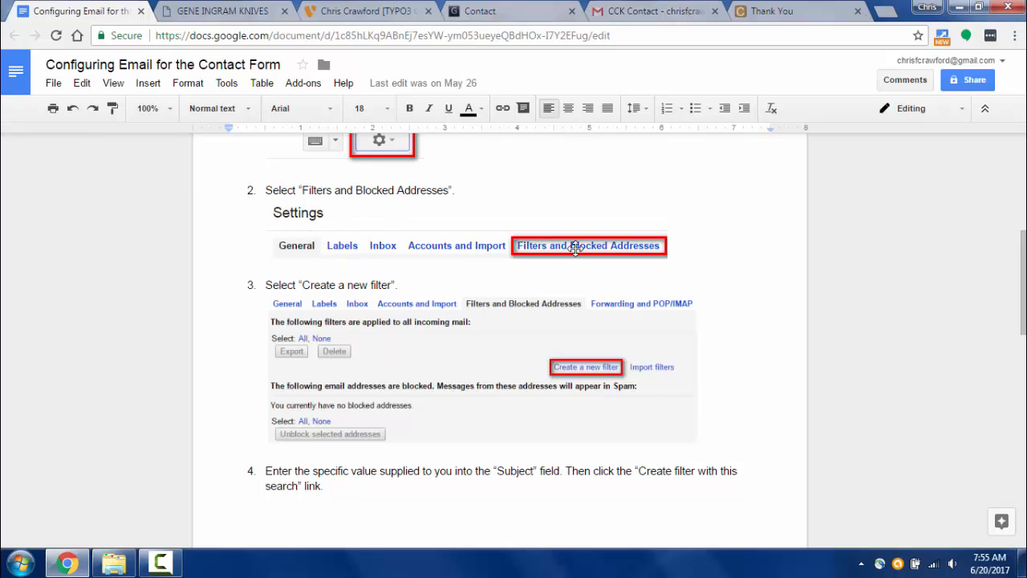
scroll(401, 301, down, 1)
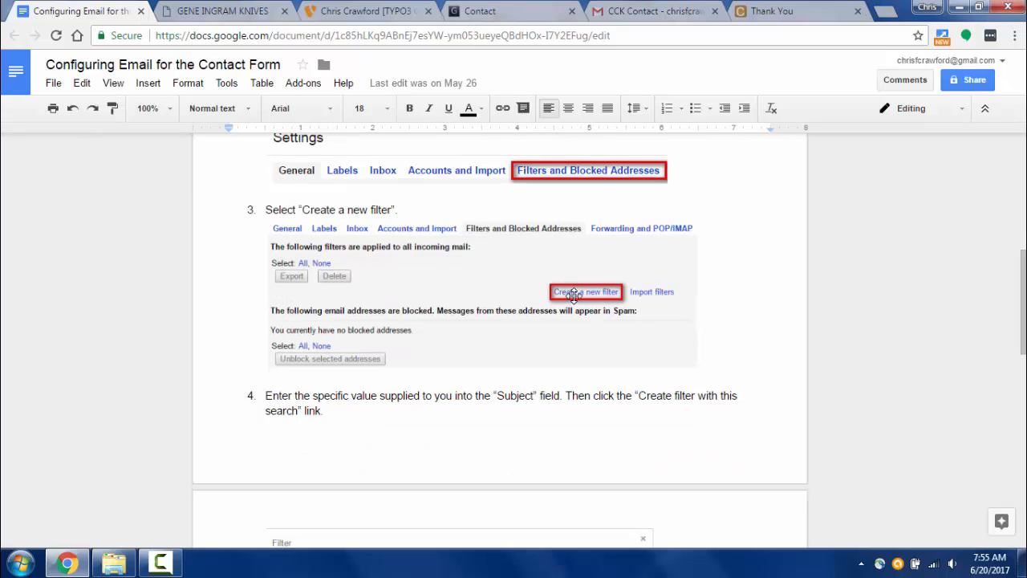
scroll(431, 454, down, 3)
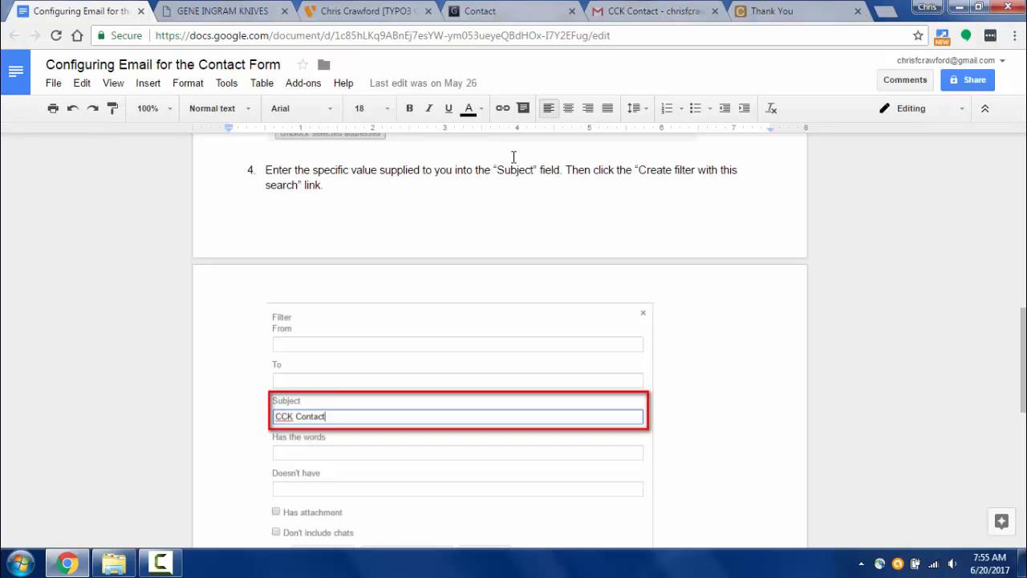
click(375, 13)
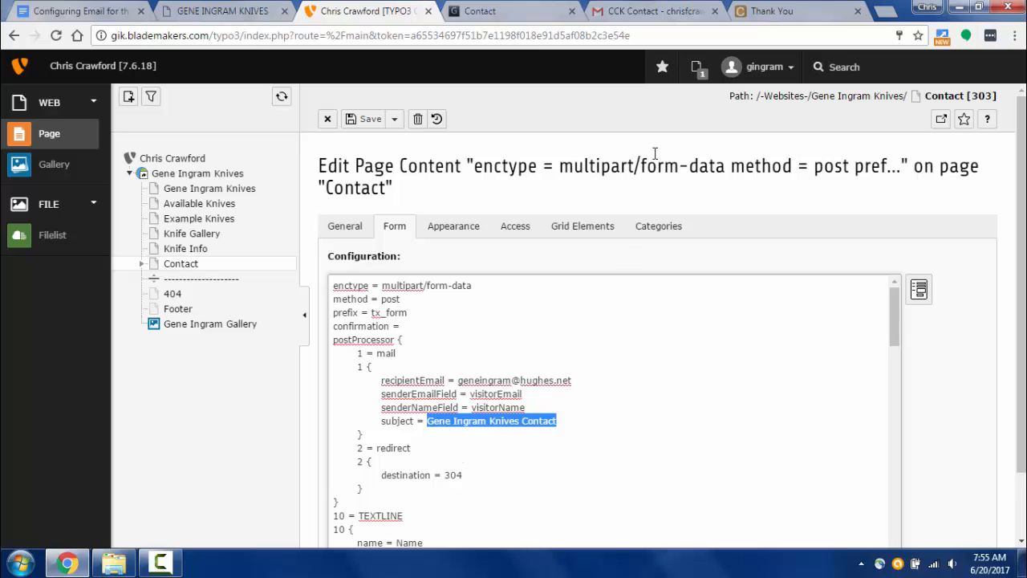
click(95, 13)
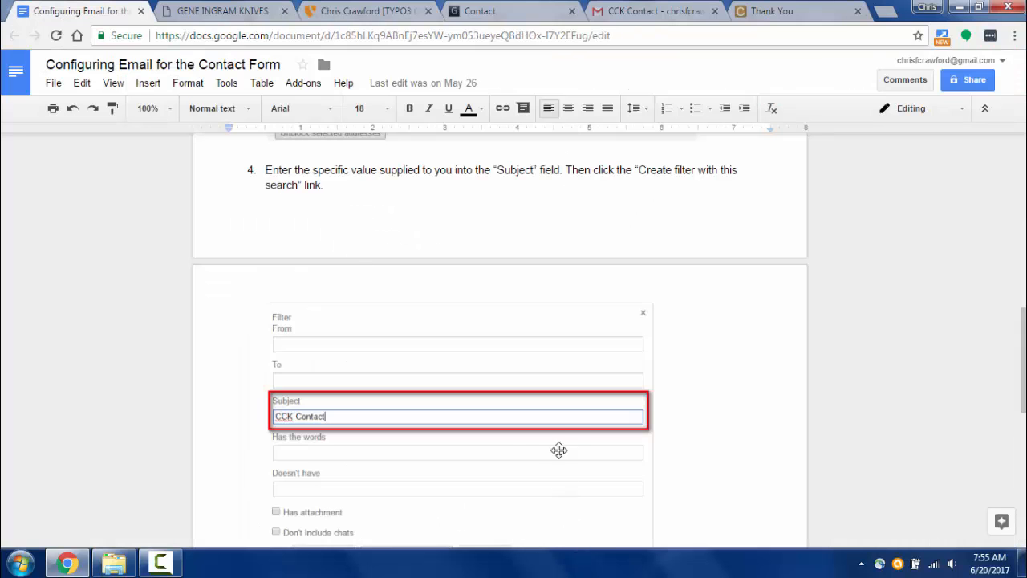
scroll(327, 412, down, 1)
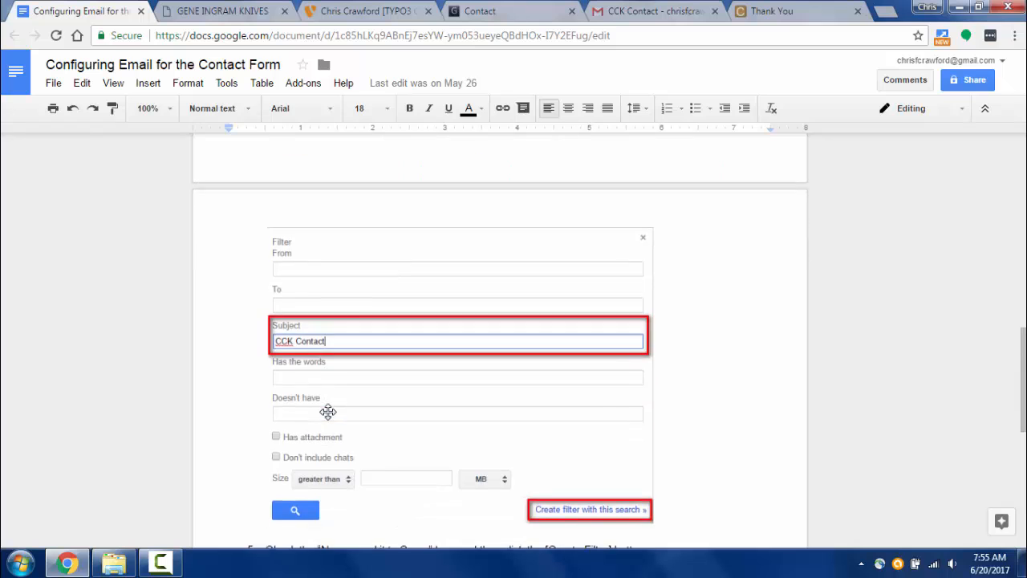
scroll(327, 412, down, 2)
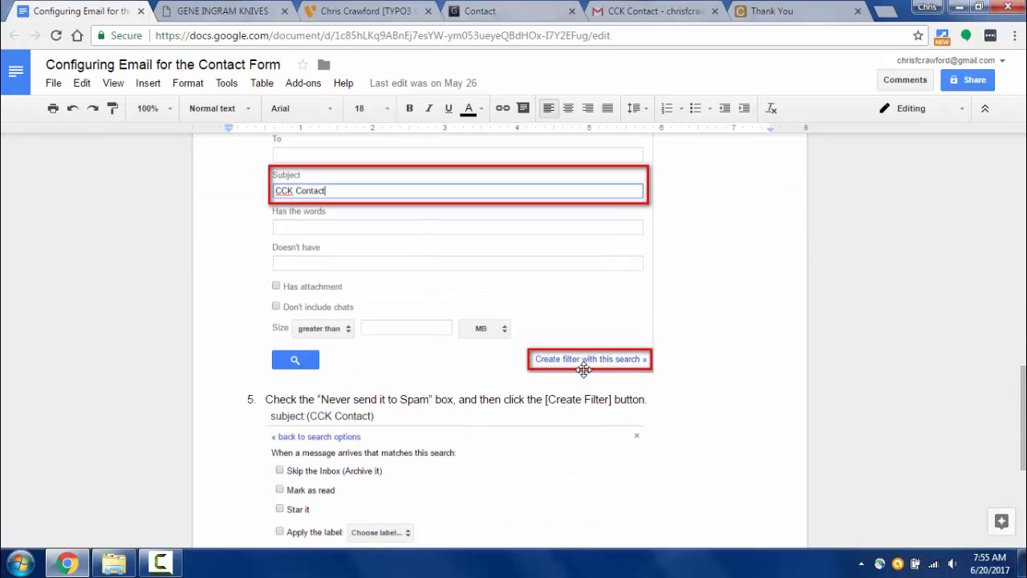
scroll(533, 417, down, 2)
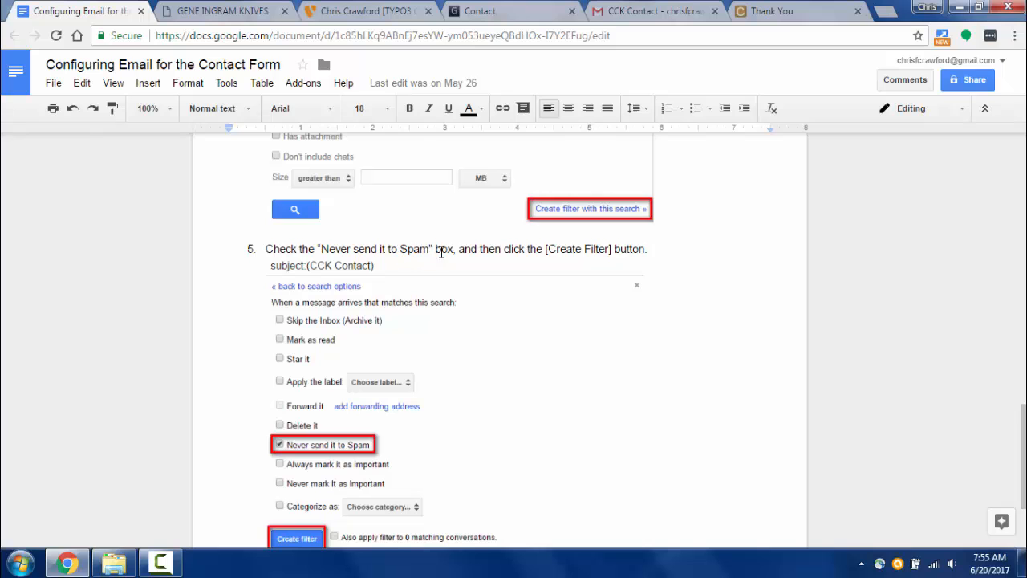
scroll(495, 344, down, 1)
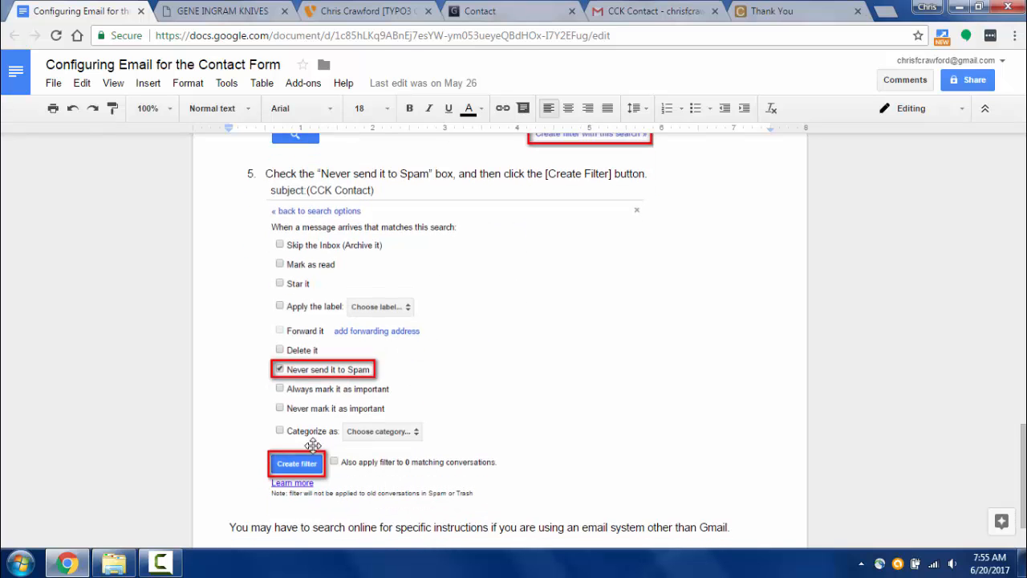
scroll(568, 442, up, 2)
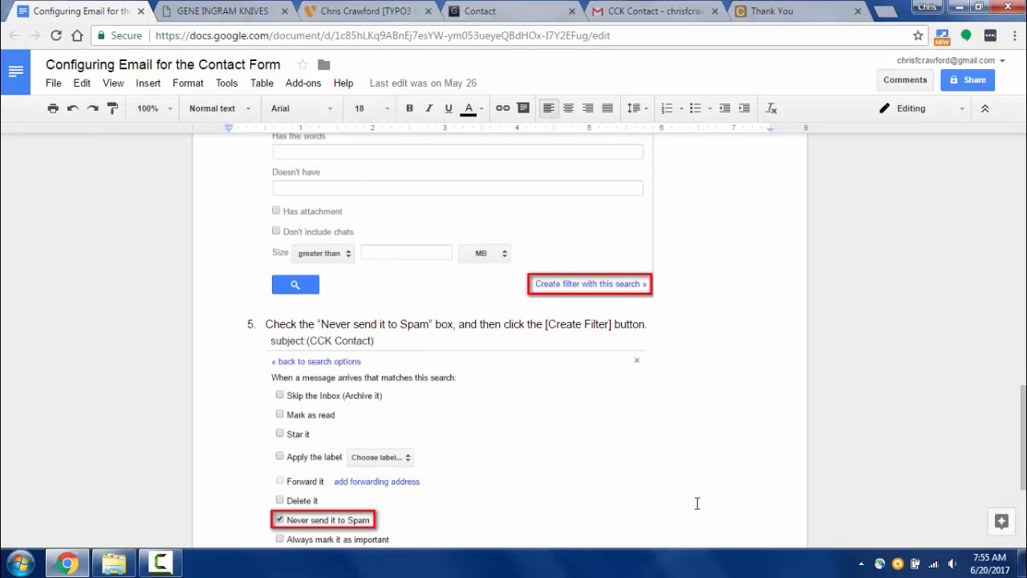
scroll(706, 482, up, 5)
scroll(720, 452, up, 5)
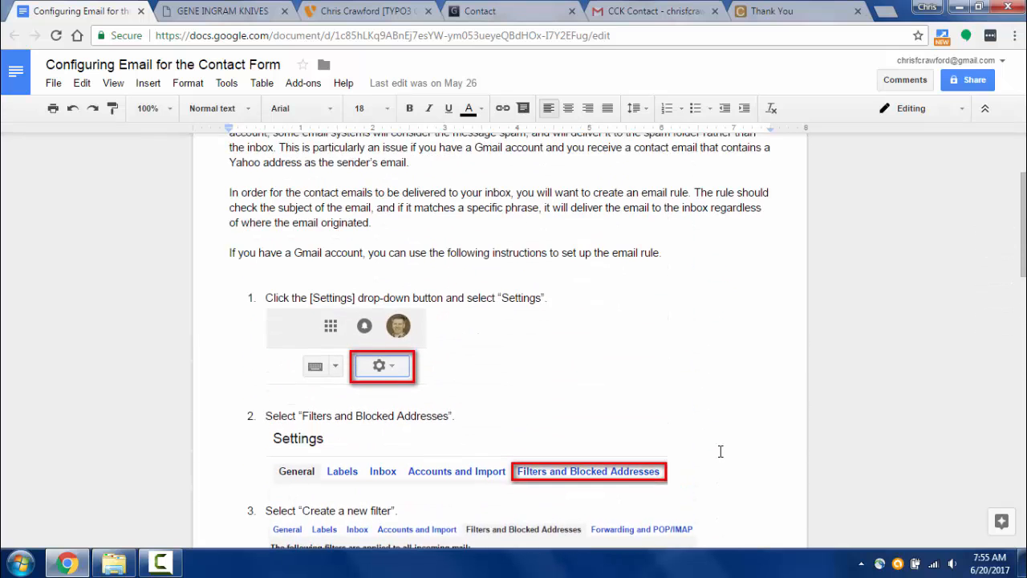
scroll(721, 452, down, 2)
scroll(721, 452, up, 3)
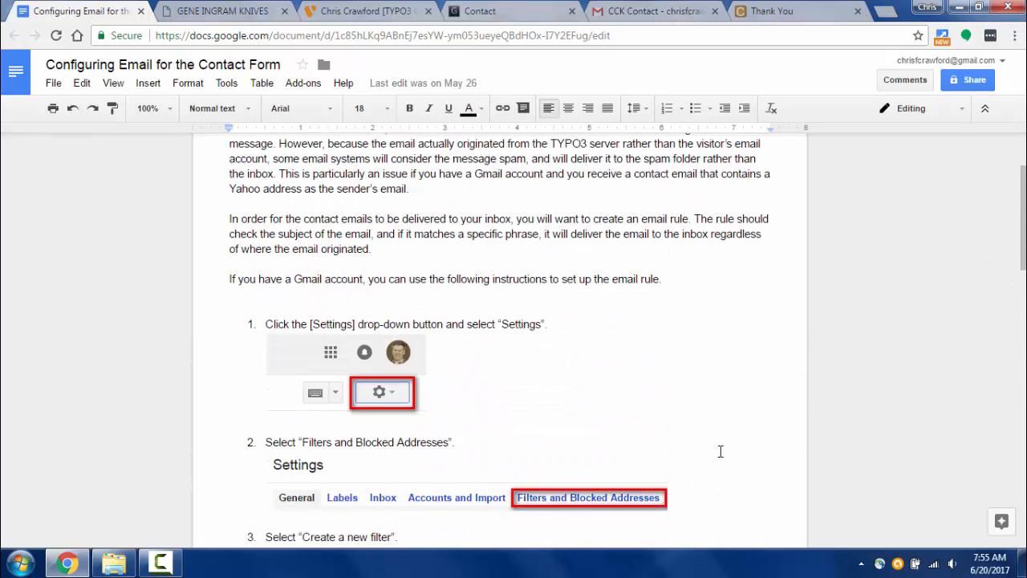
scroll(720, 451, down, 7)
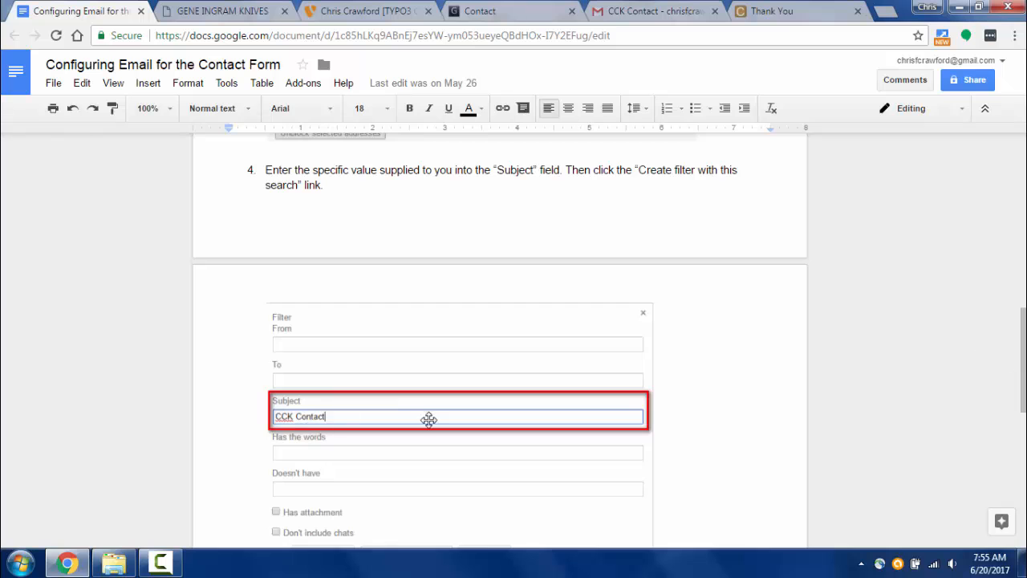
scroll(427, 419, down, 6)
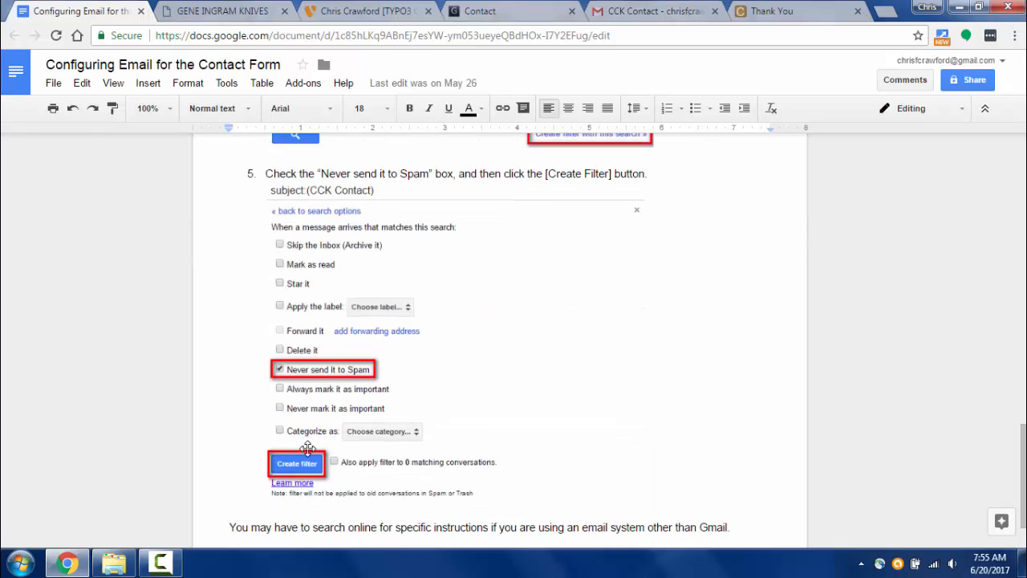
scroll(491, 522, down, 1)
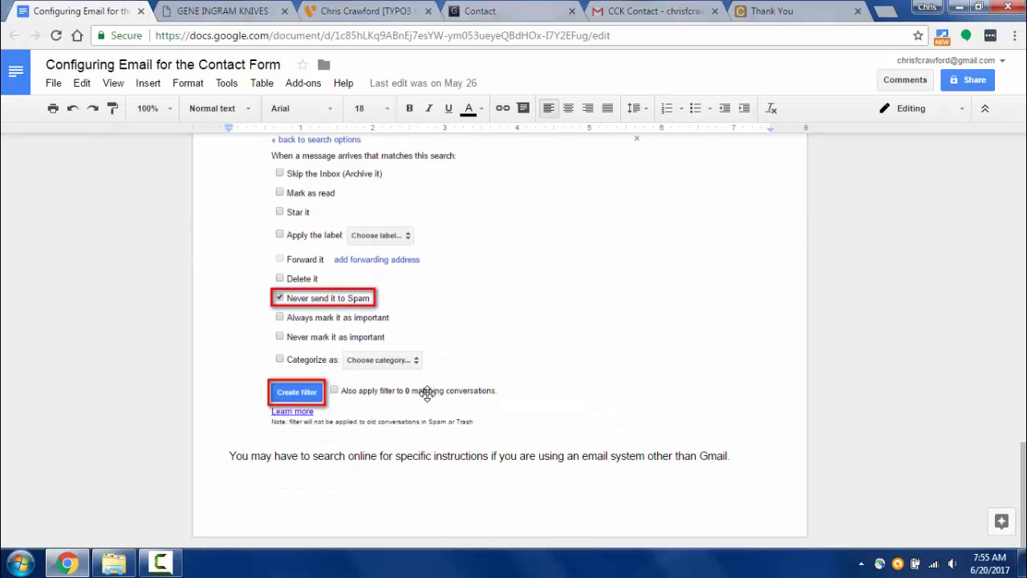
Glance at the CCK Contact email and both sites' contact and thank-you pages, then return to TYPO3
click(654, 11)
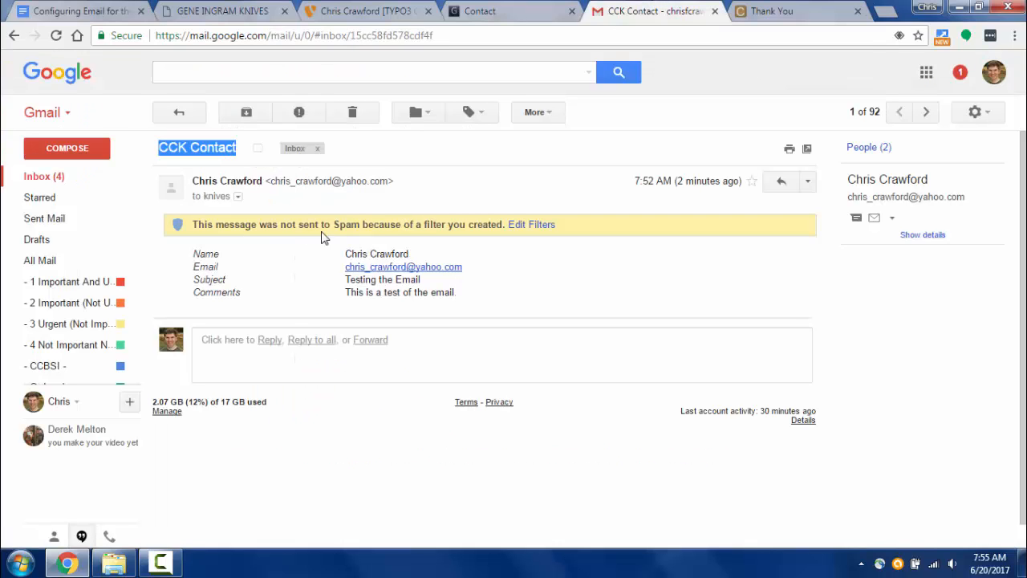
click(528, 14)
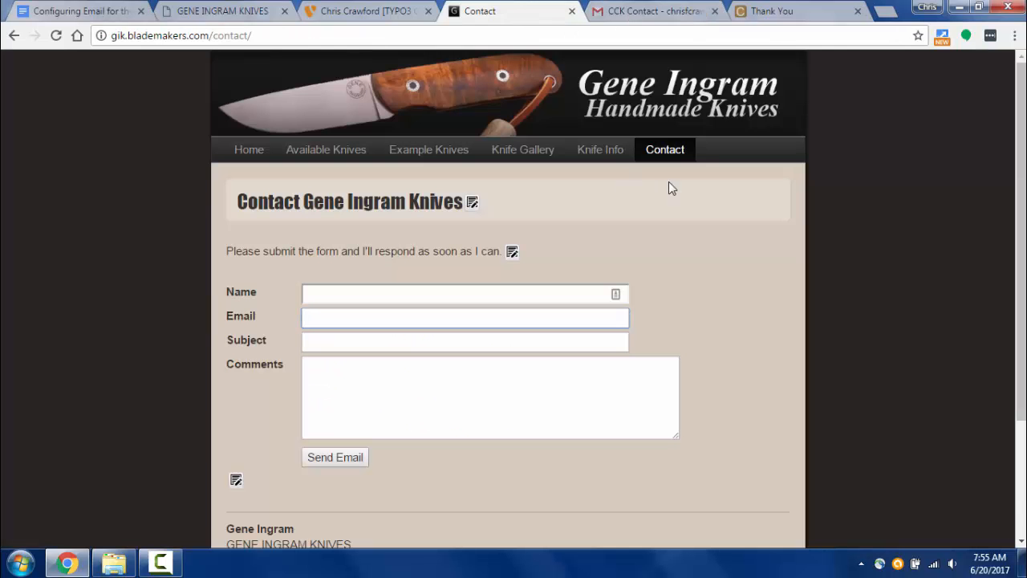
click(736, 12)
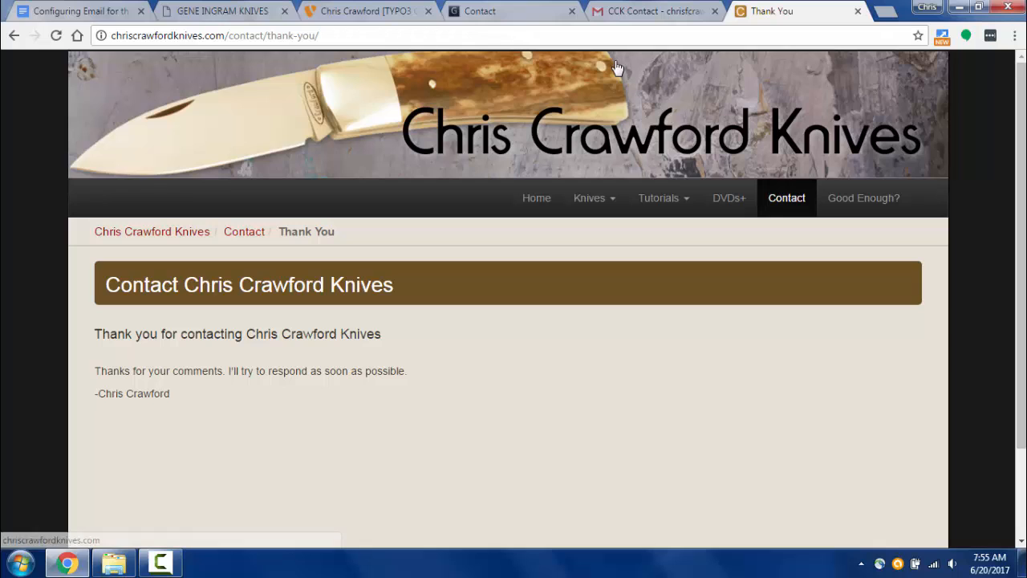
scroll(349, 305, down, 1)
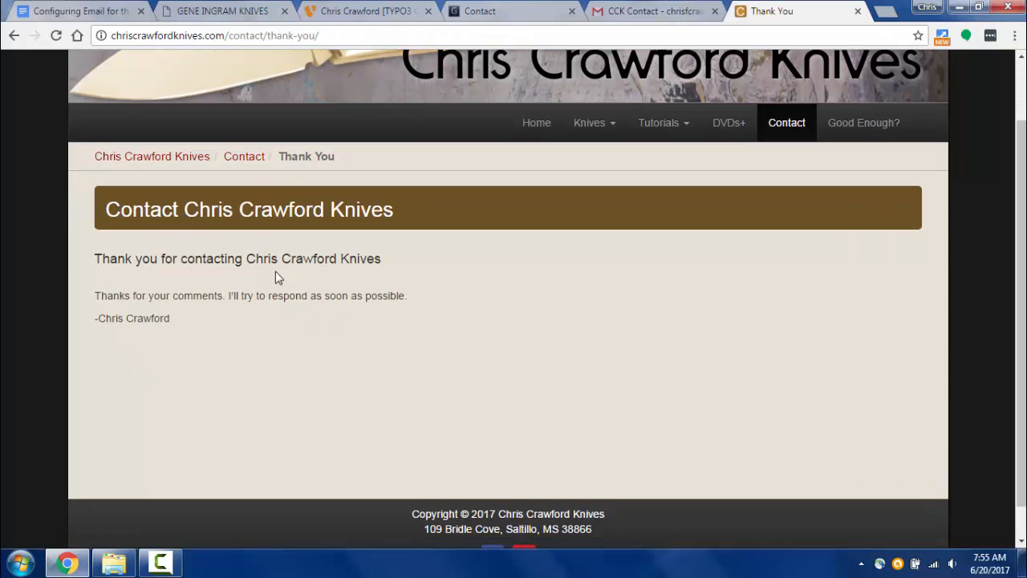
click(485, 13)
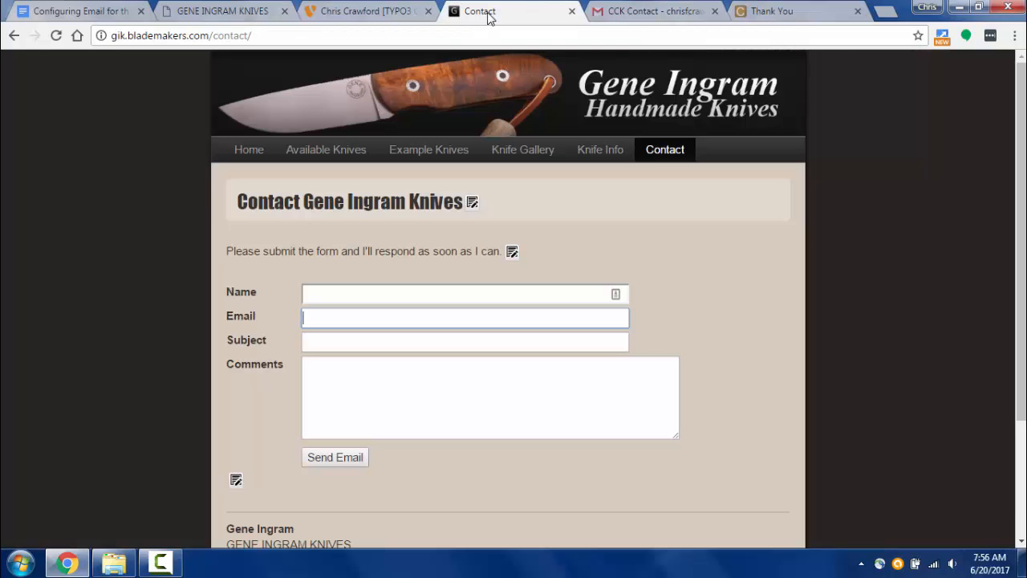
click(377, 15)
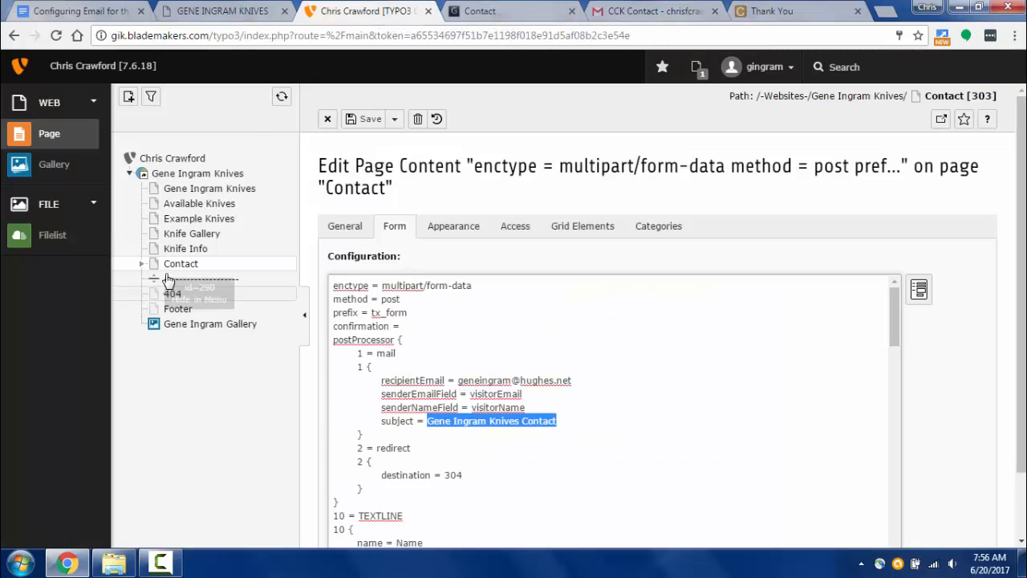
Expand Contact and open the Thank You page, comparing it with the live thank-you and contact pages
click(142, 265)
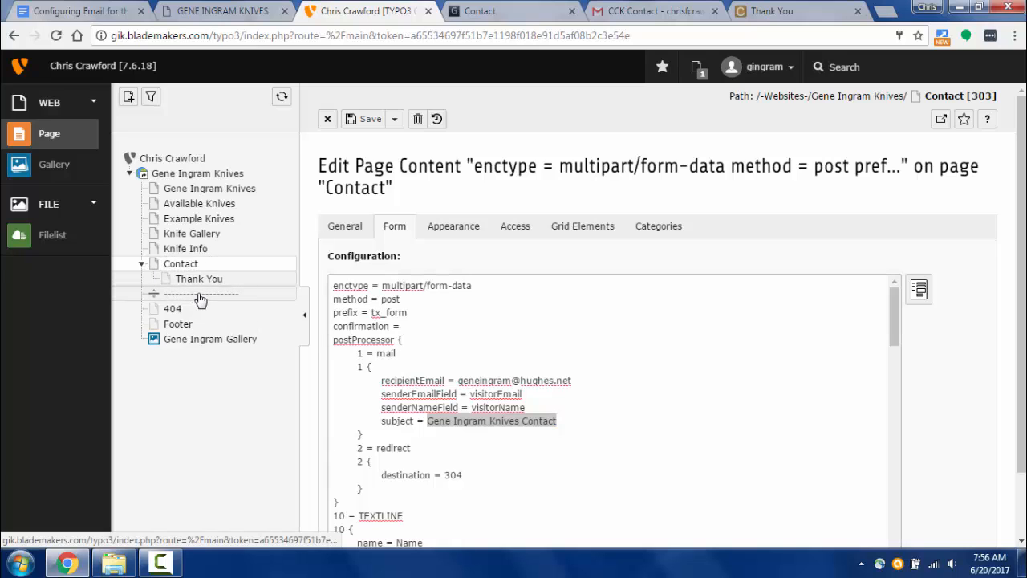
click(205, 283)
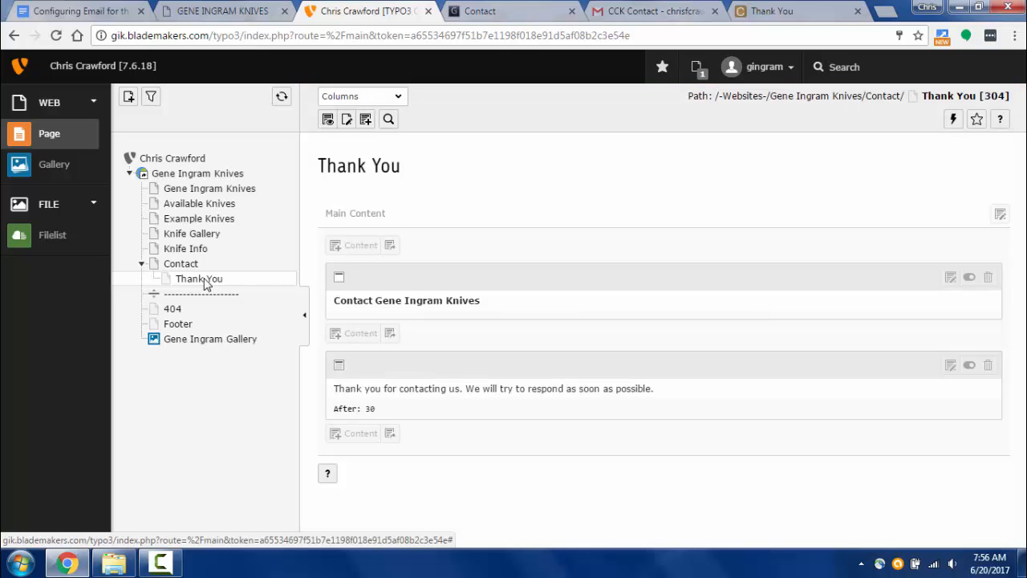
click(759, 14)
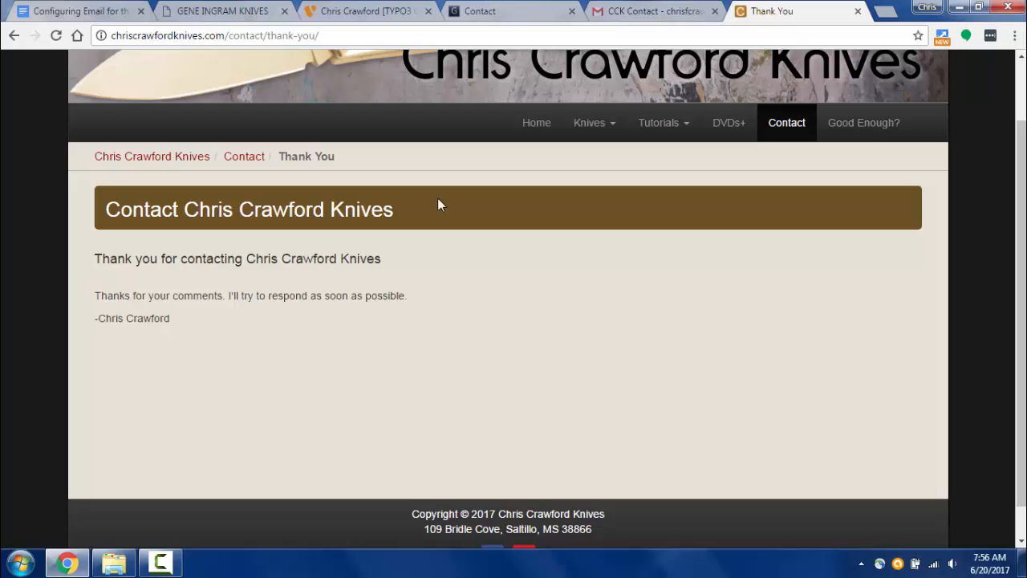
click(618, 13)
click(503, 15)
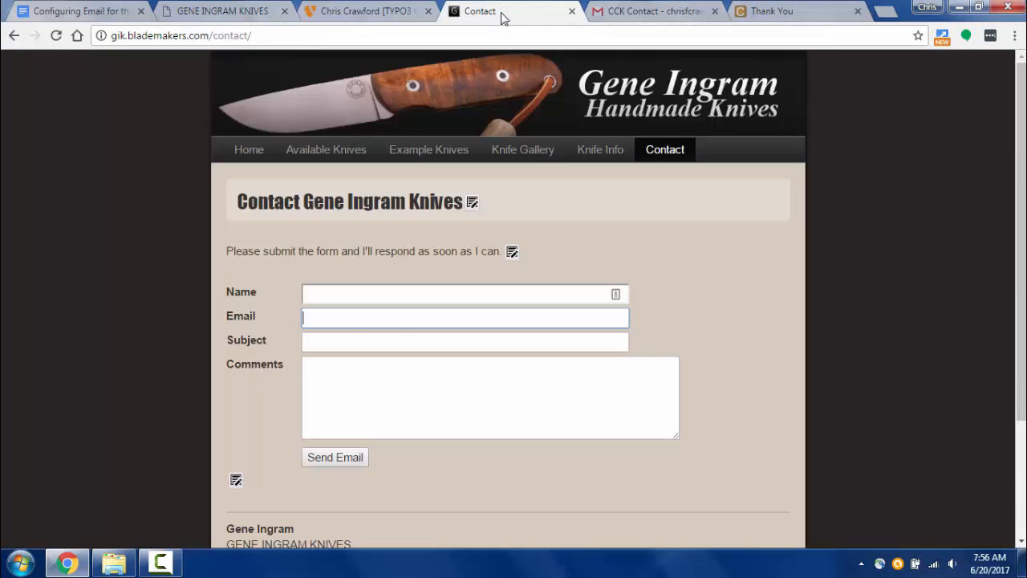
click(748, 13)
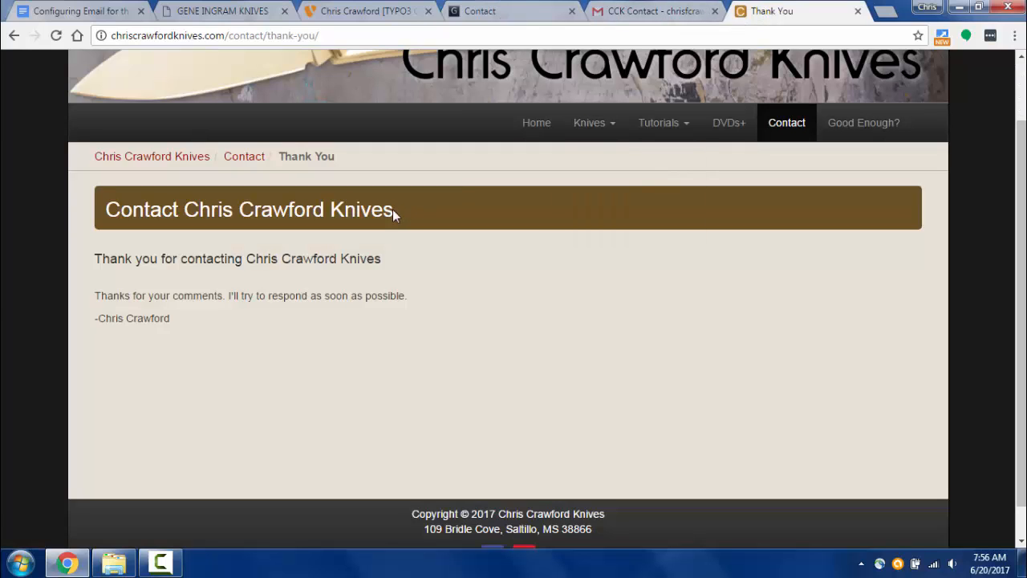
click(408, 16)
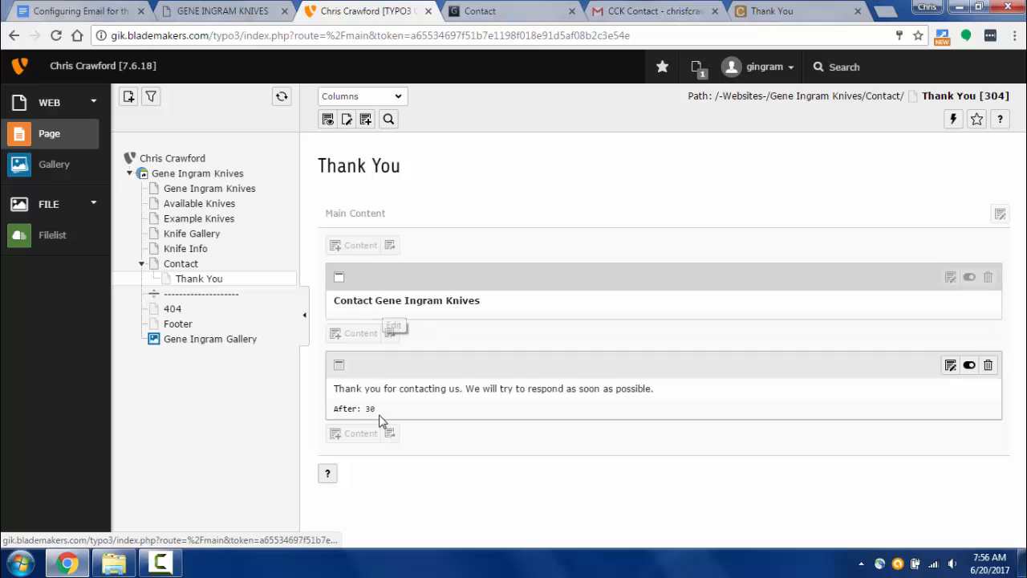
Open the thank-you text element and compare it with the live Chris Crawford Knives thank-you heading
click(350, 391)
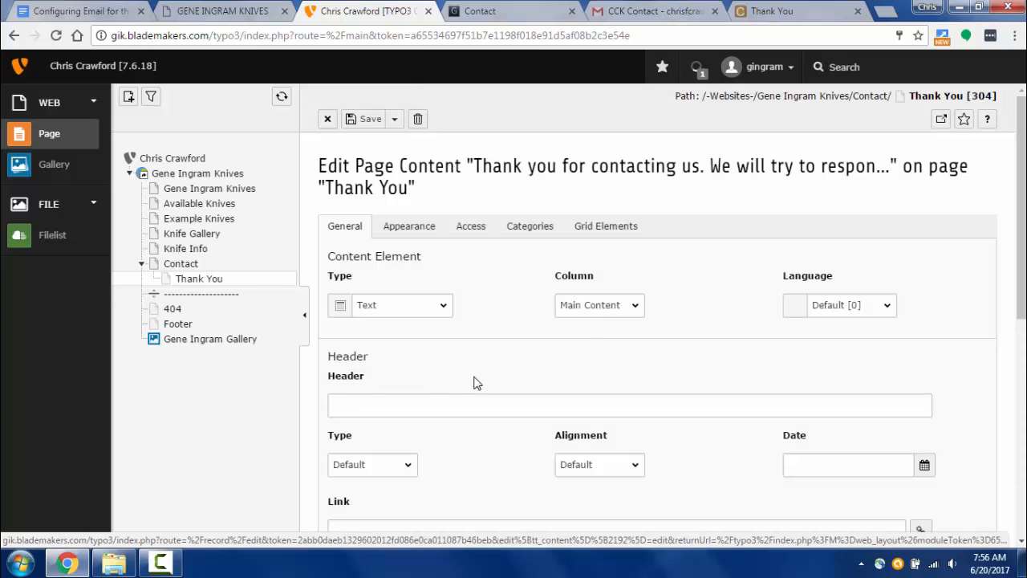
scroll(474, 383, down, 5)
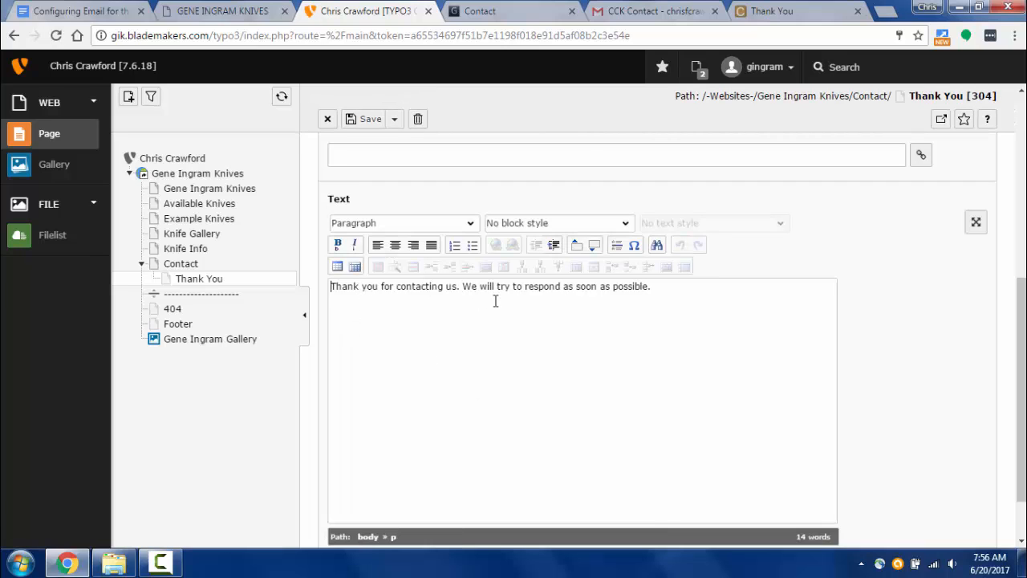
click(770, 10)
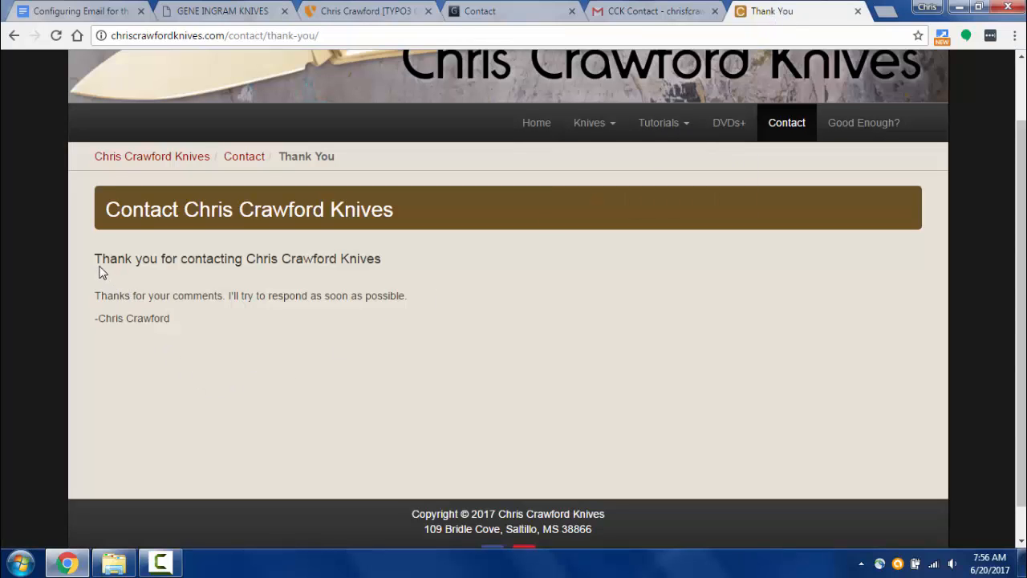
drag(96, 259, 388, 260)
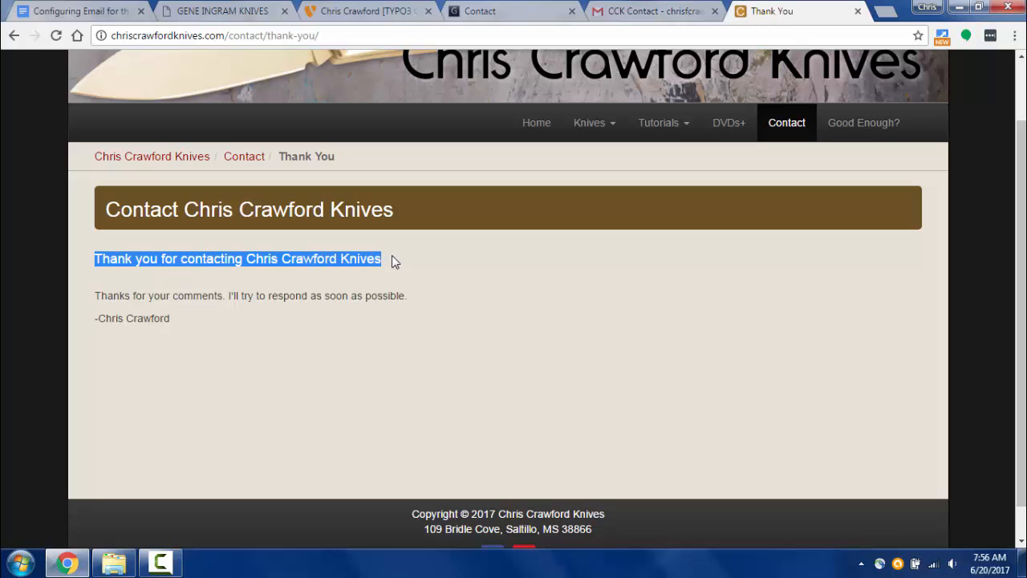
click(173, 334)
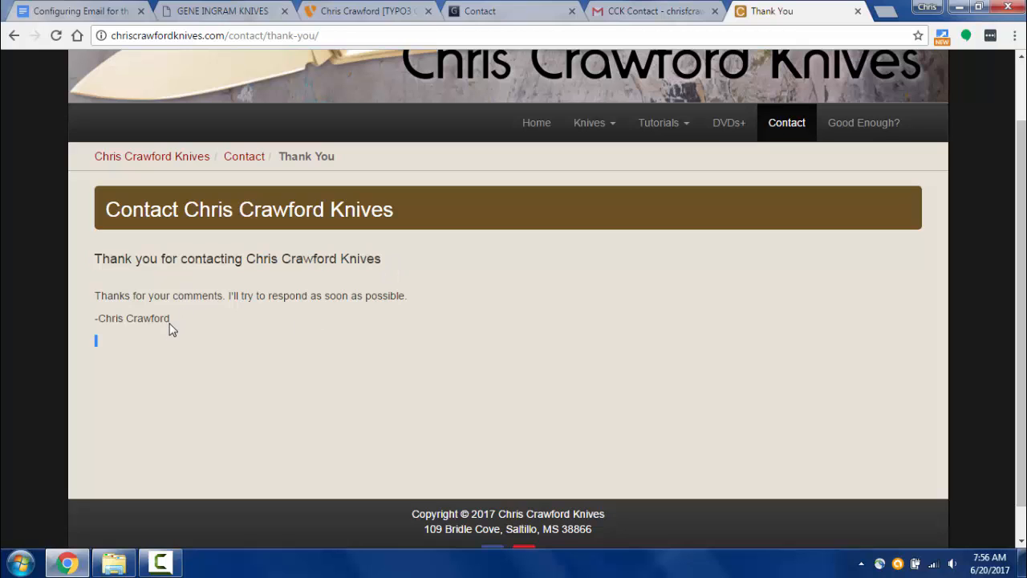
Close the TYPO3 text editor unchanged and open the live Gene Ingram Knives home page
click(386, 12)
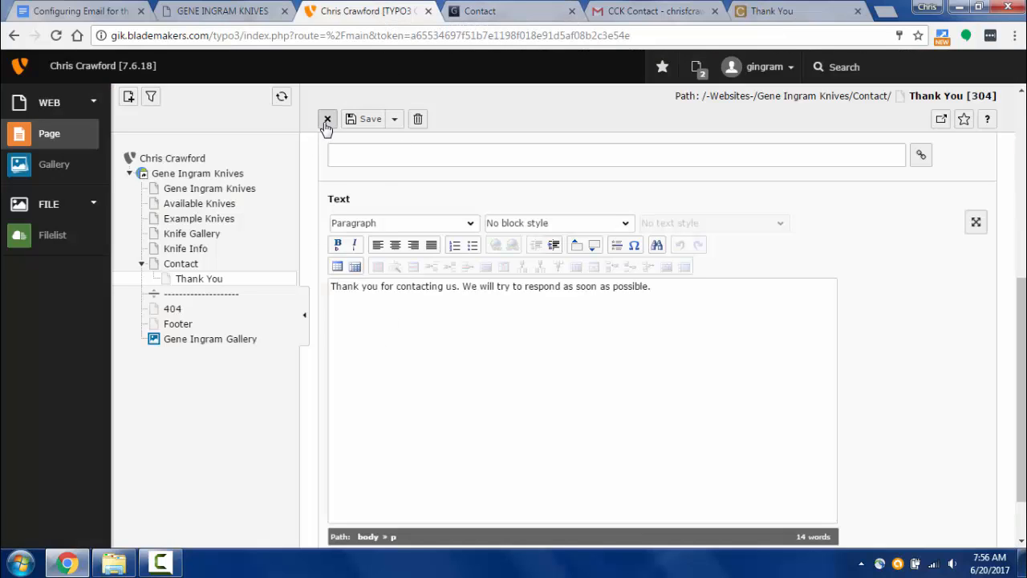
click(327, 118)
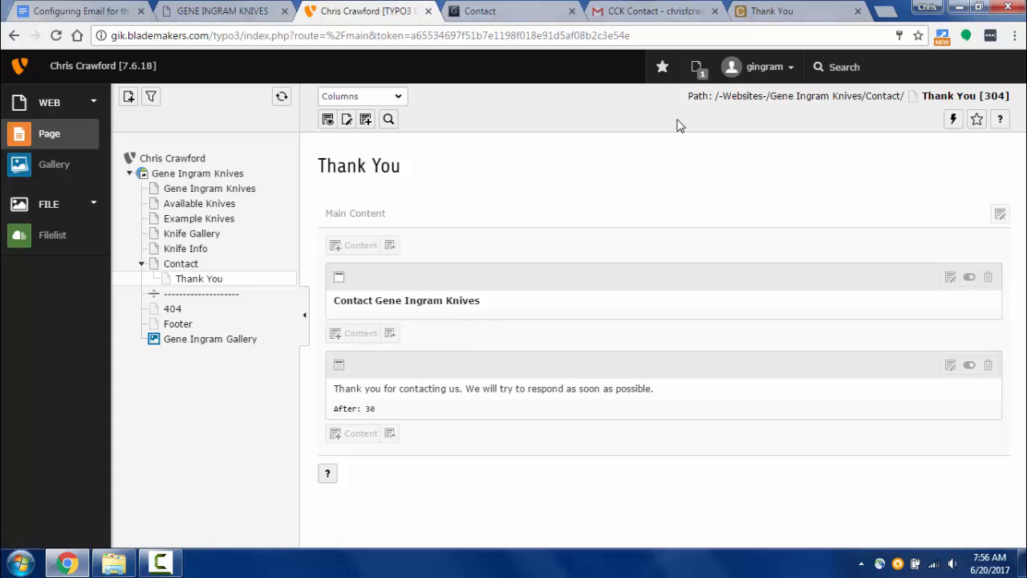
click(536, 13)
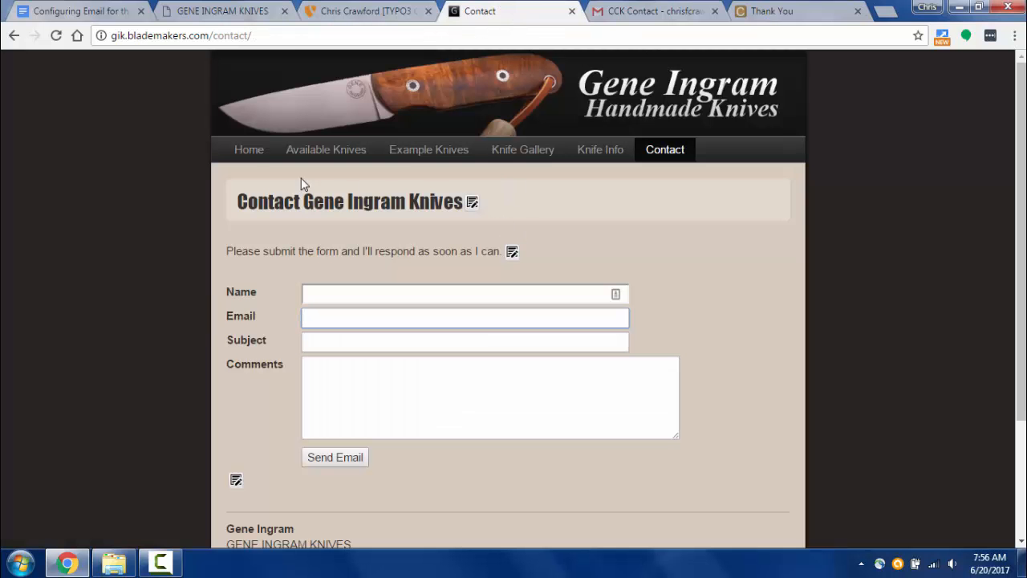
click(246, 158)
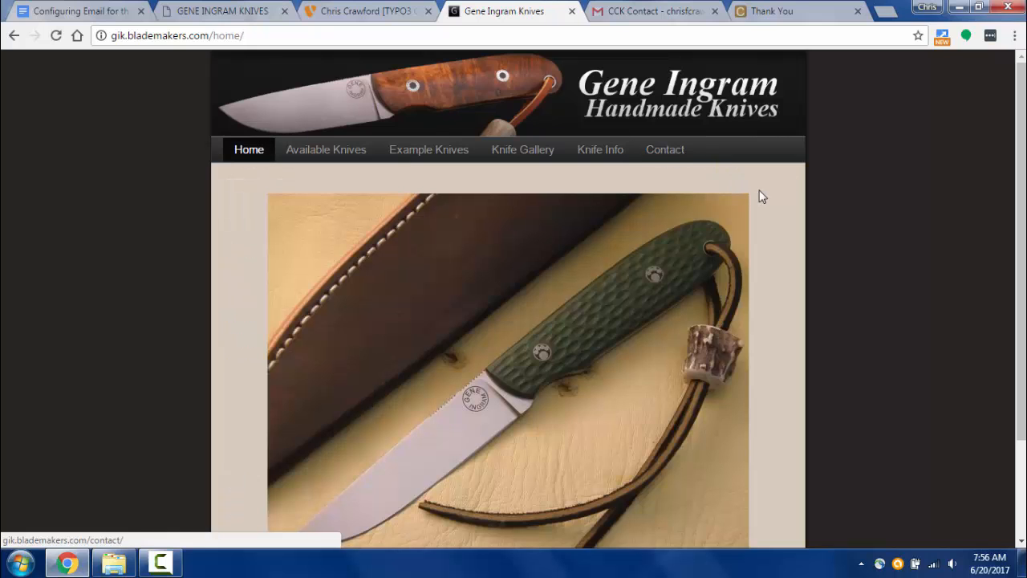
Scroll the Gene Ingram Knives home page down to the footer and highlight the 2017 copyright year
scroll(763, 200, down, 3)
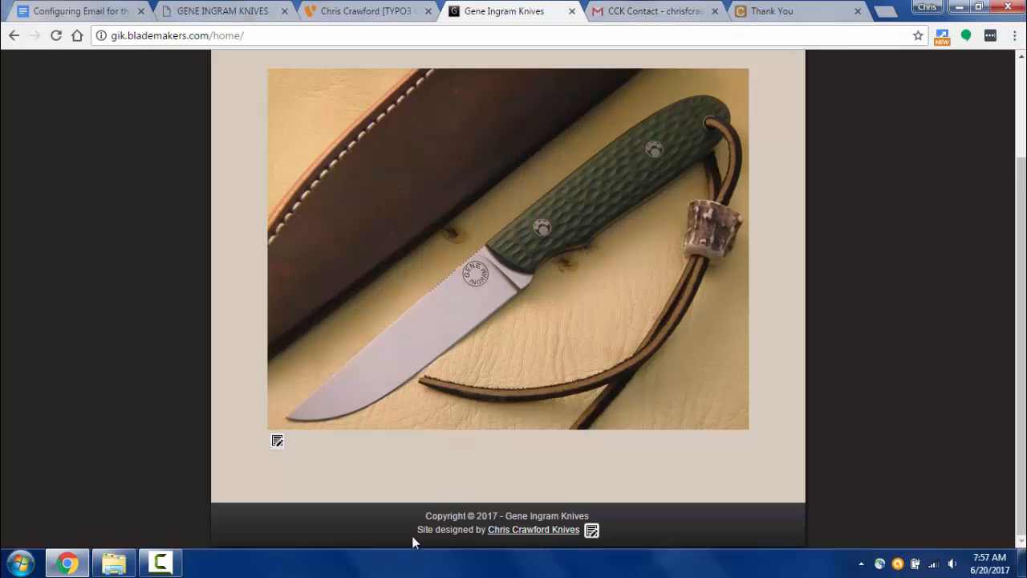
double_click(494, 515)
click(490, 515)
In the TYPO3 backend, open the Footer page's copyright content element for editing
click(384, 18)
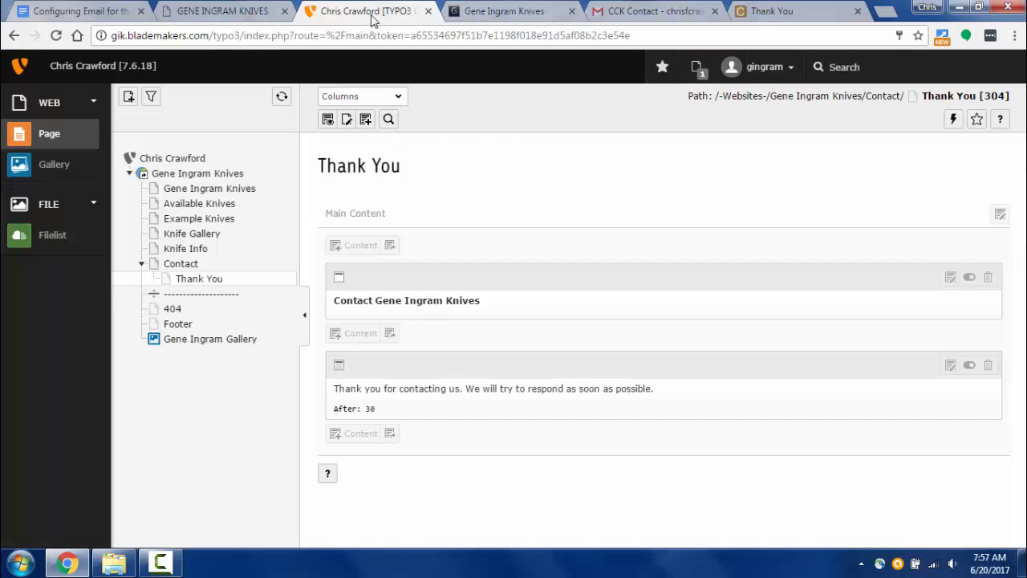
click(178, 325)
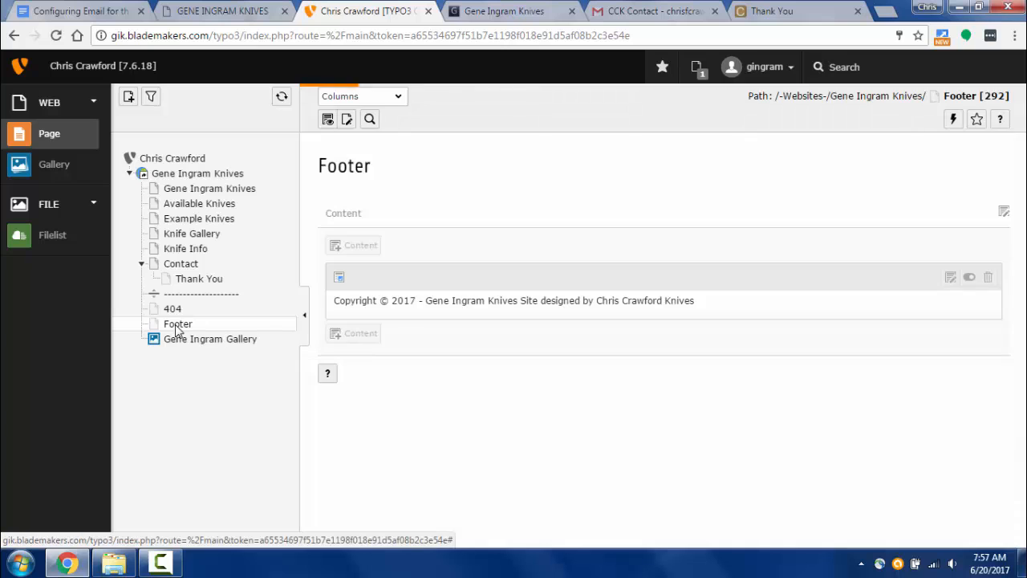
click(482, 306)
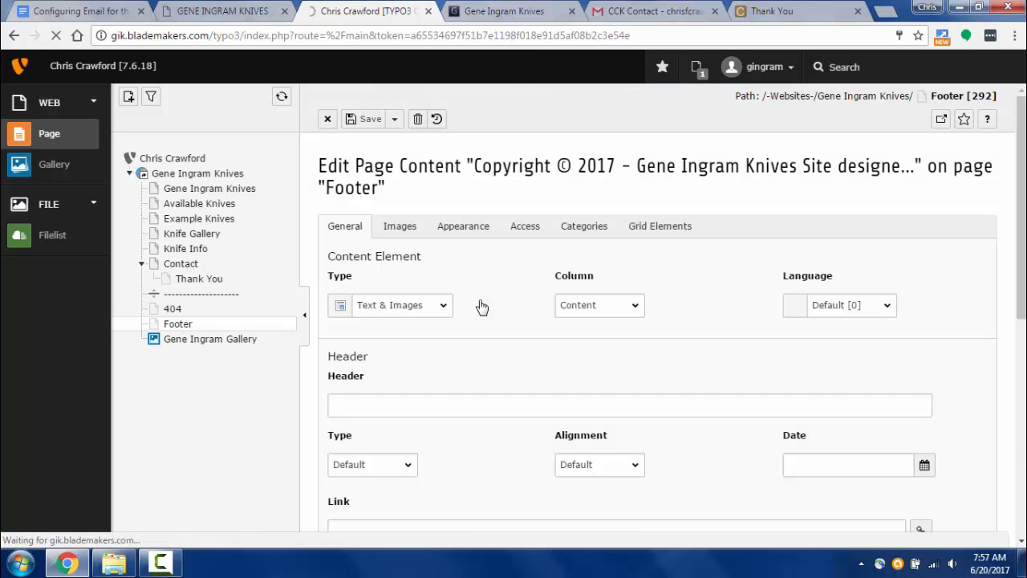
scroll(541, 360, down, 4)
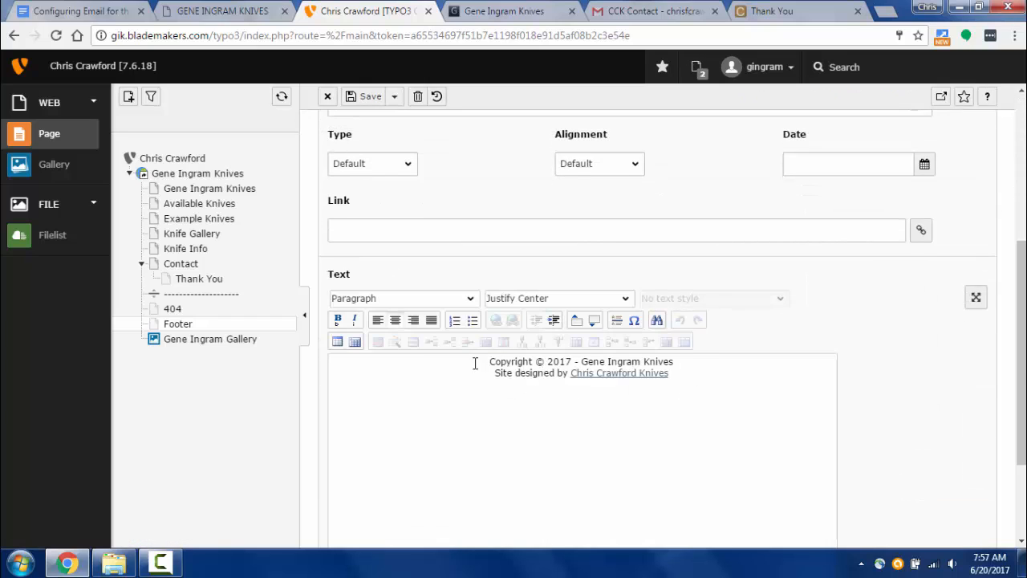
Glance at the live thank-you page, the Gmail contact email and the Gene Ingram footer, then return to TYPO3
click(810, 16)
scroll(654, 363, down, 1)
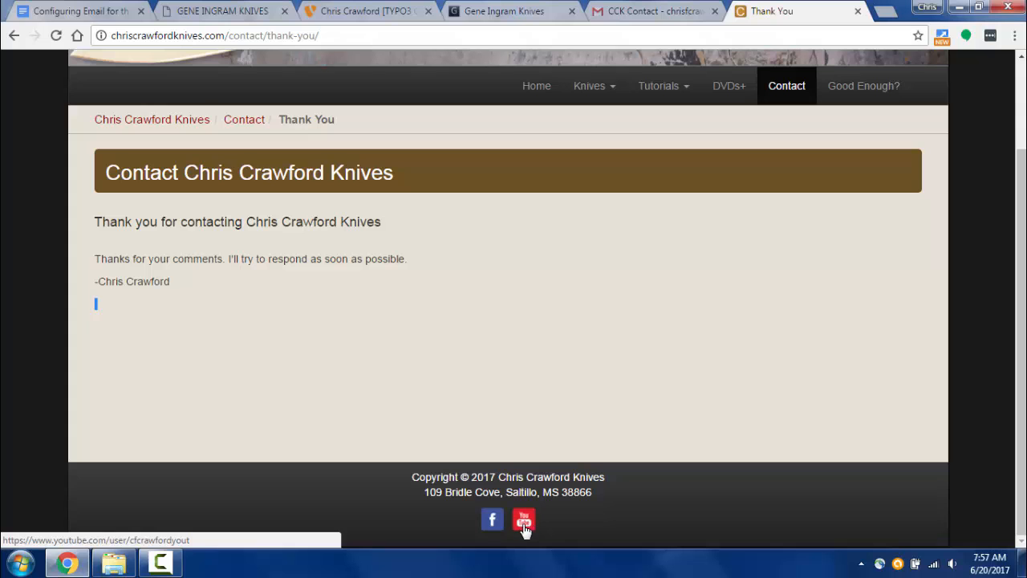
click(675, 19)
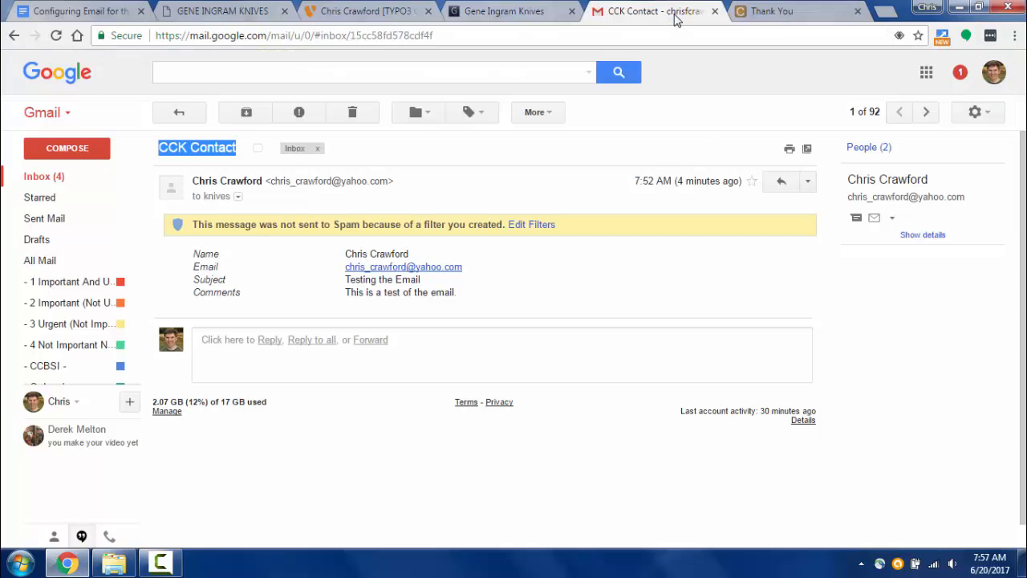
click(554, 14)
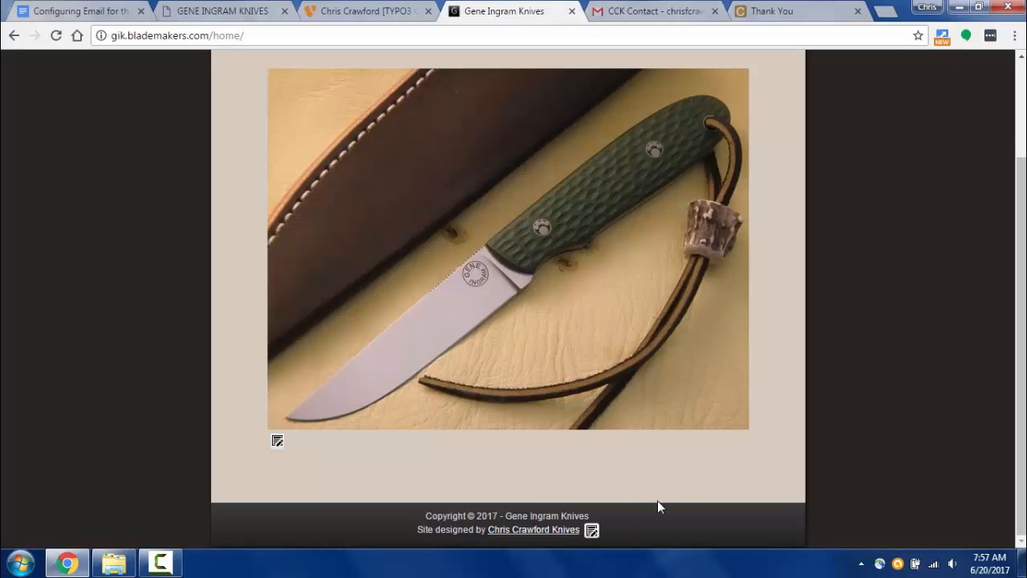
click(338, 18)
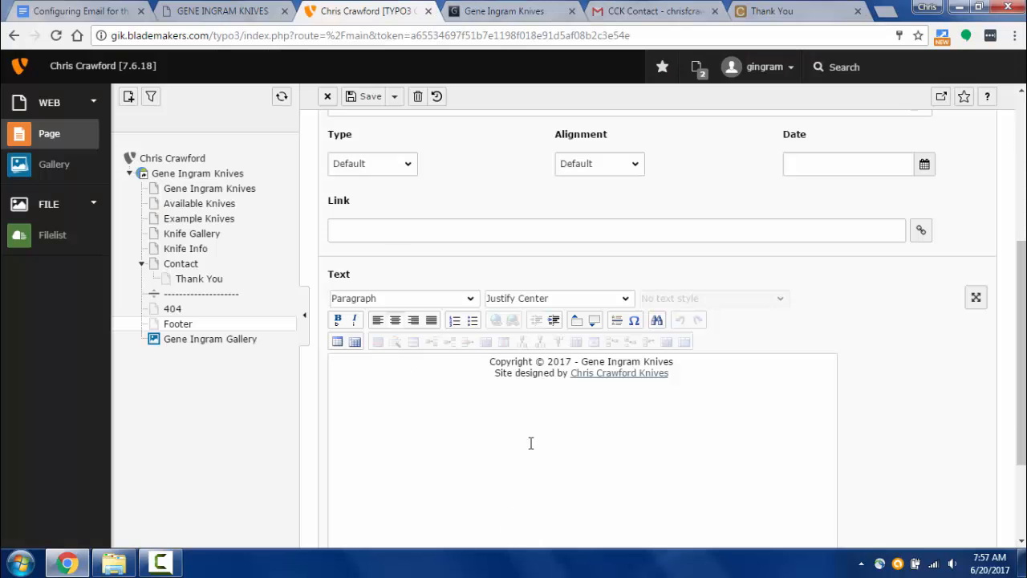
Select the 'Site designed by' credit line and the copyright line in the footer editor
drag(512, 373, 709, 393)
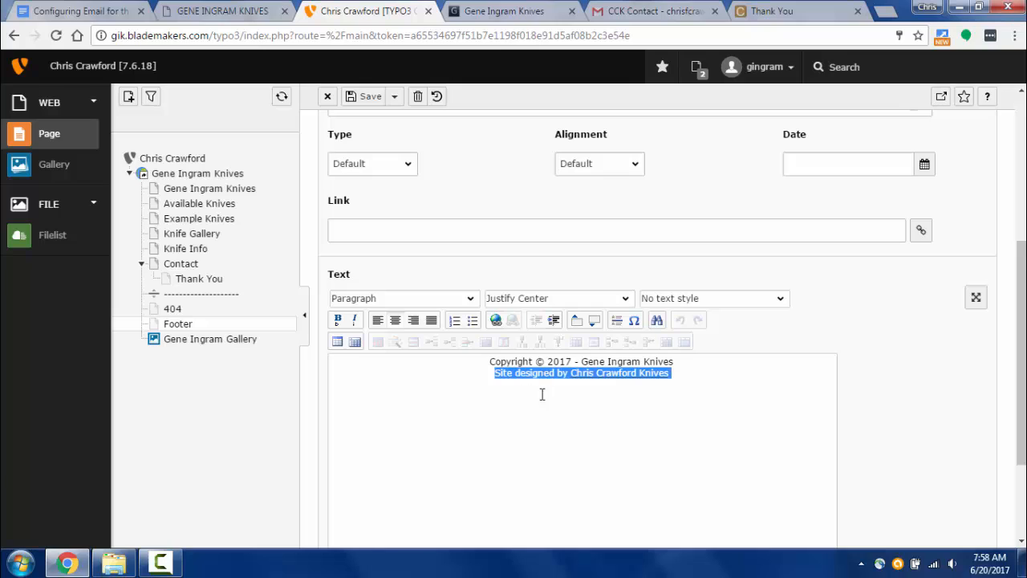
drag(489, 364, 676, 363)
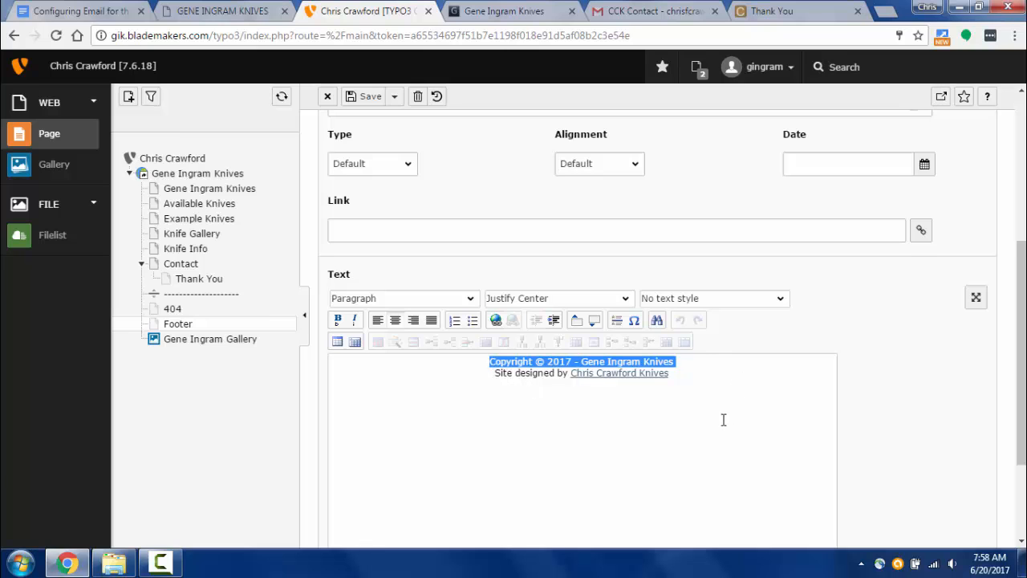
scroll(720, 415, up, 3)
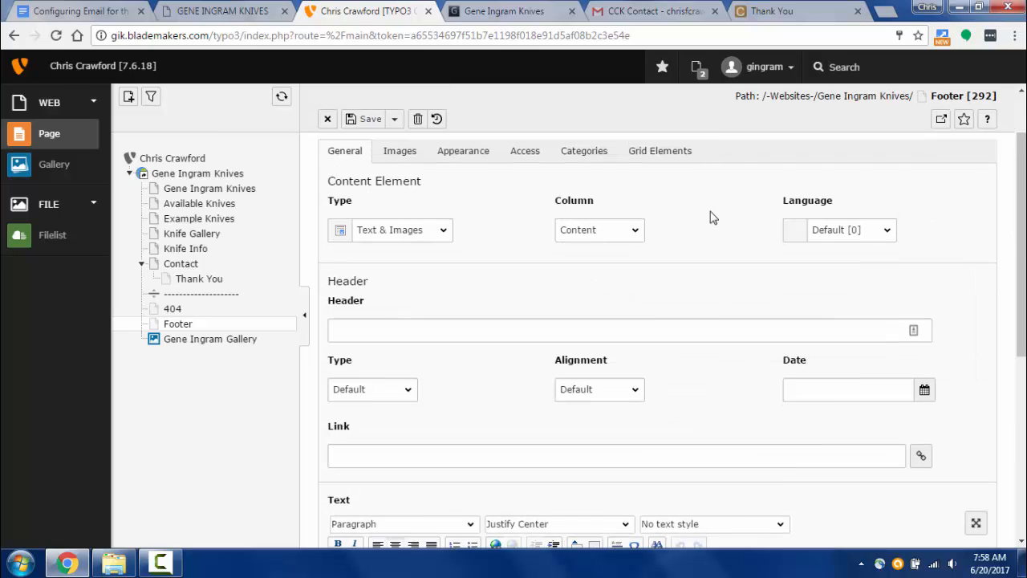
click(754, 12)
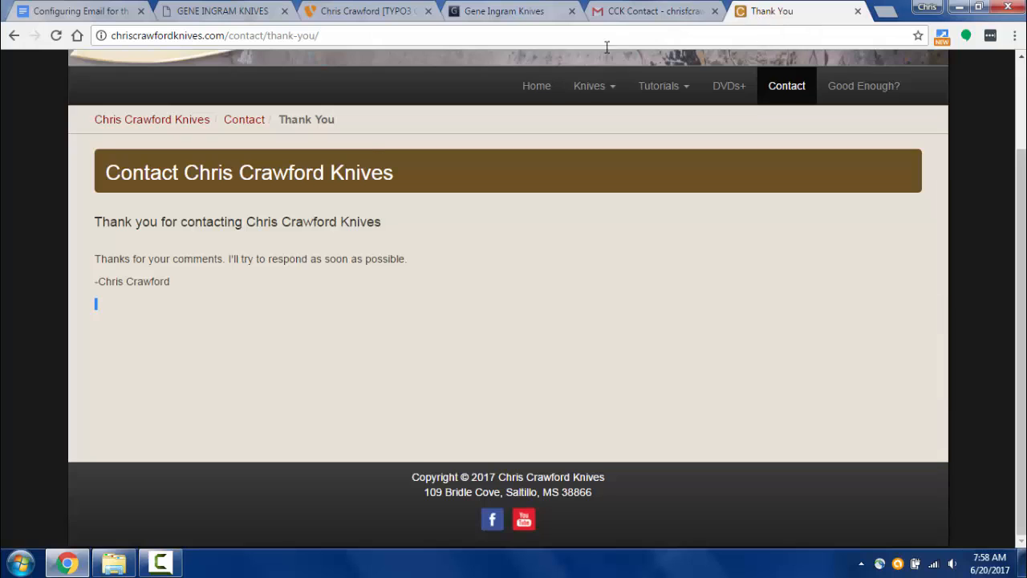
Flip between the old Gene Ingram site, Thank You page and new site, highlighting gik.blademakers.com
click(208, 14)
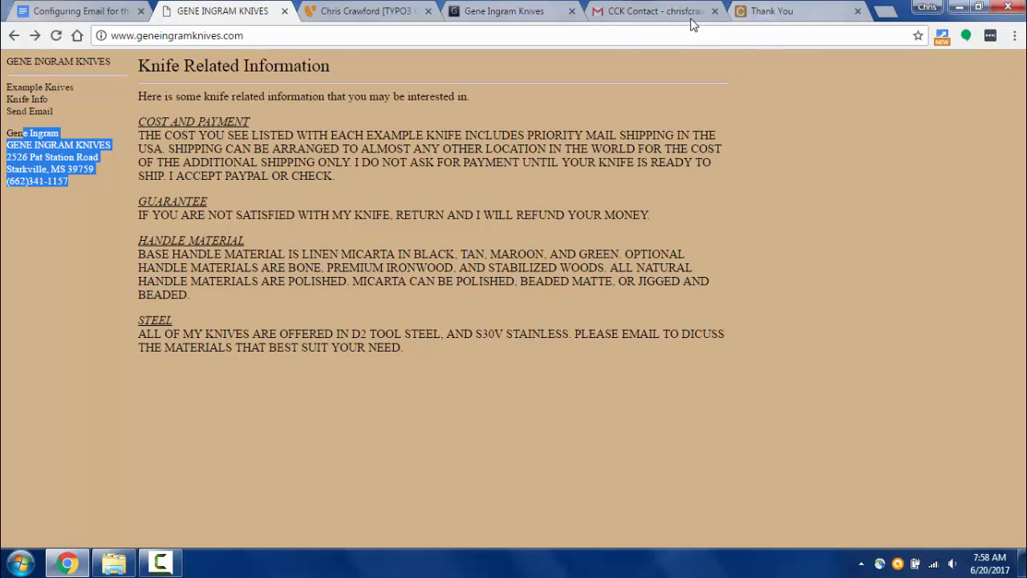
click(766, 11)
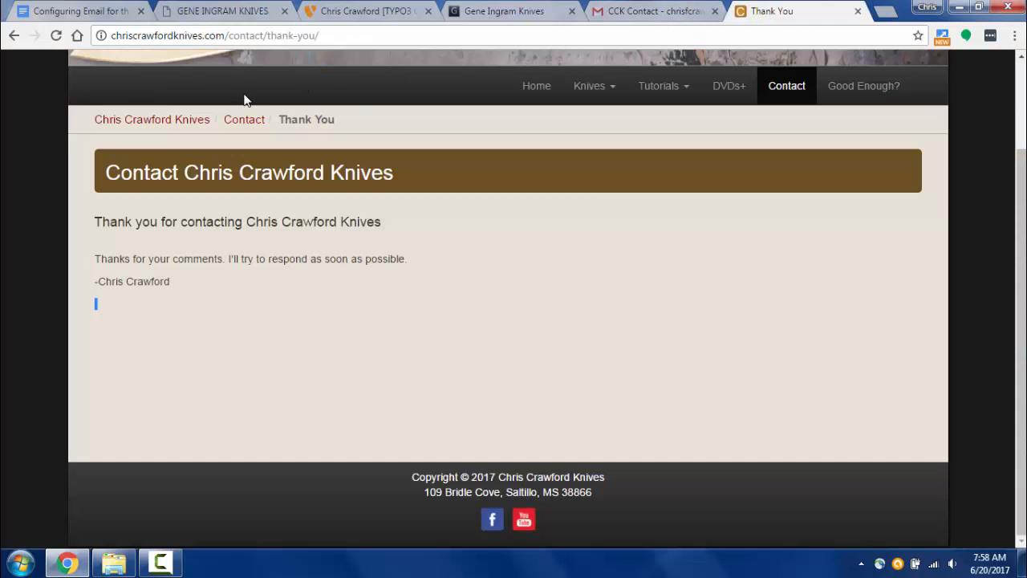
click(519, 20)
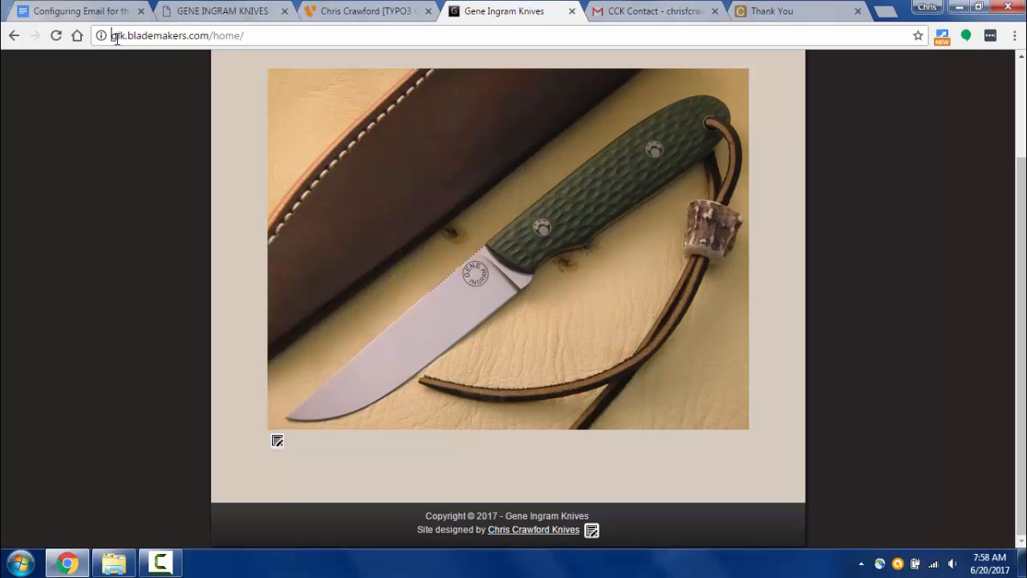
drag(113, 35, 210, 35)
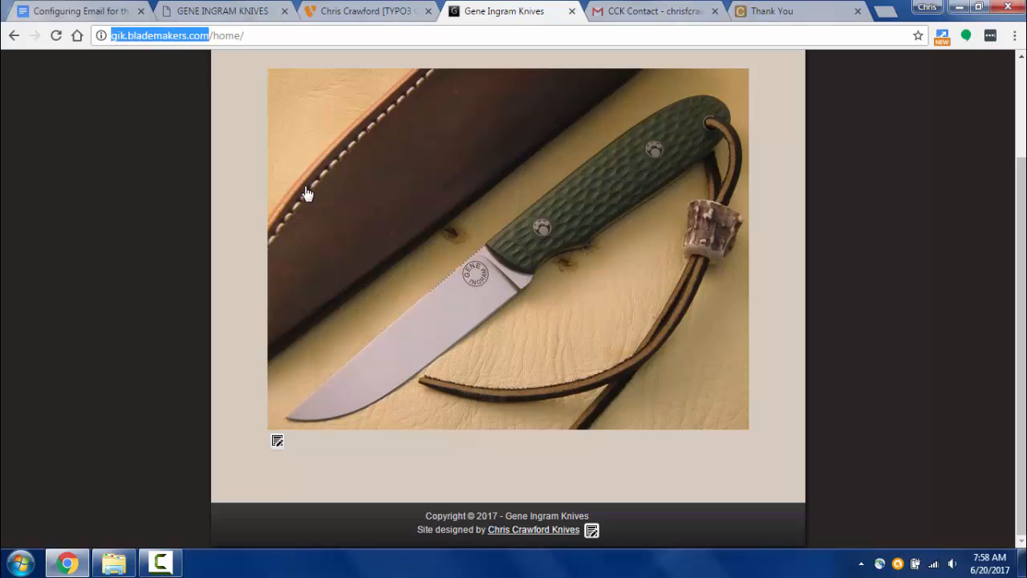
scroll(305, 193, up, 2)
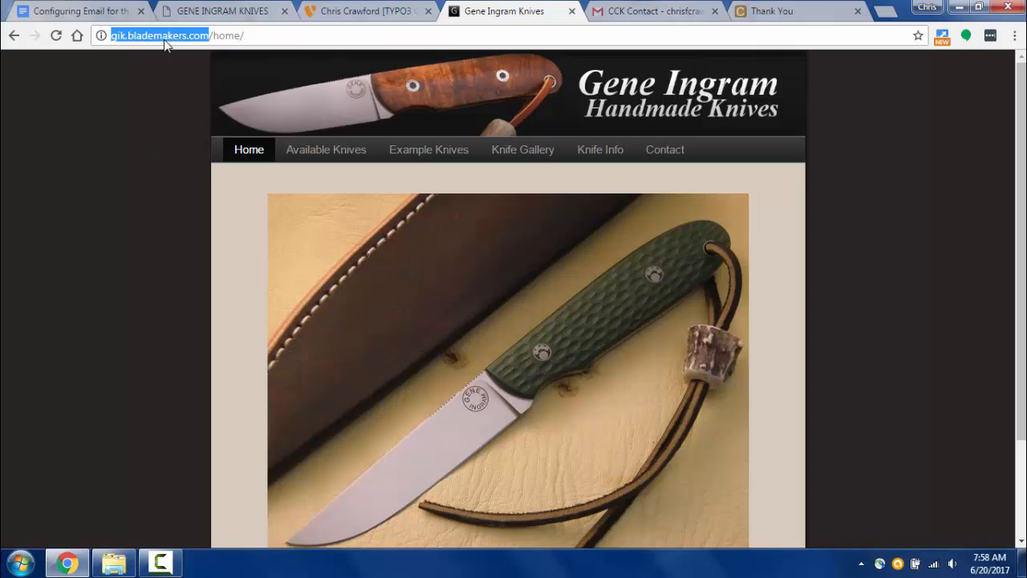
Highlight the old Knife Related Information page's web address, then compare it with the Thank You page and new site
click(211, 18)
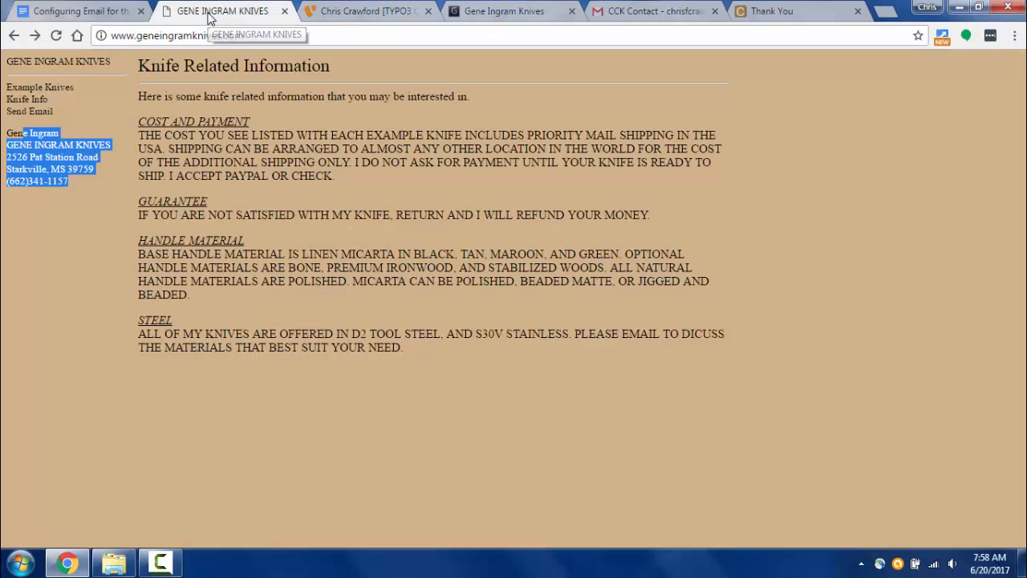
drag(111, 36, 244, 36)
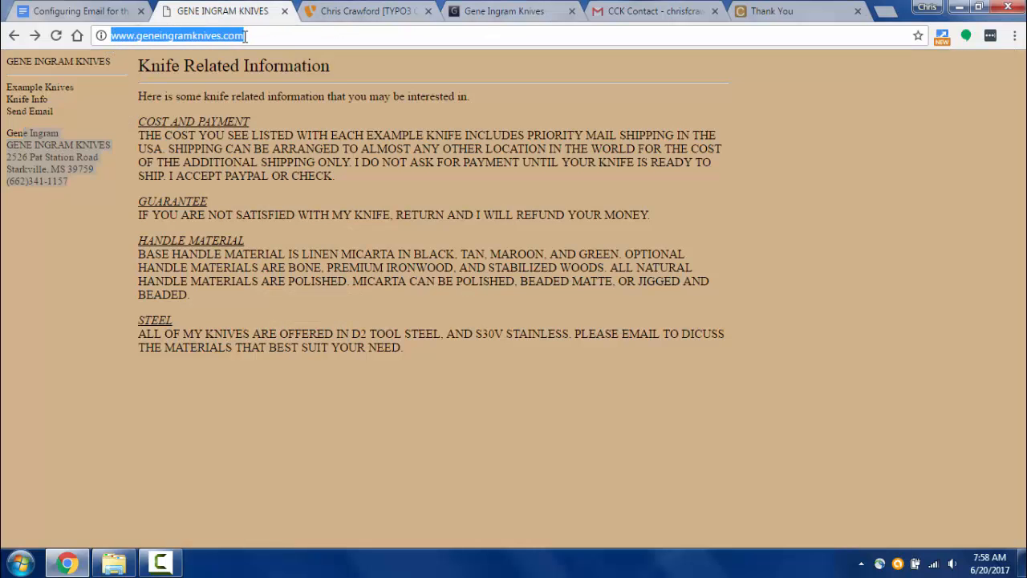
click(135, 37)
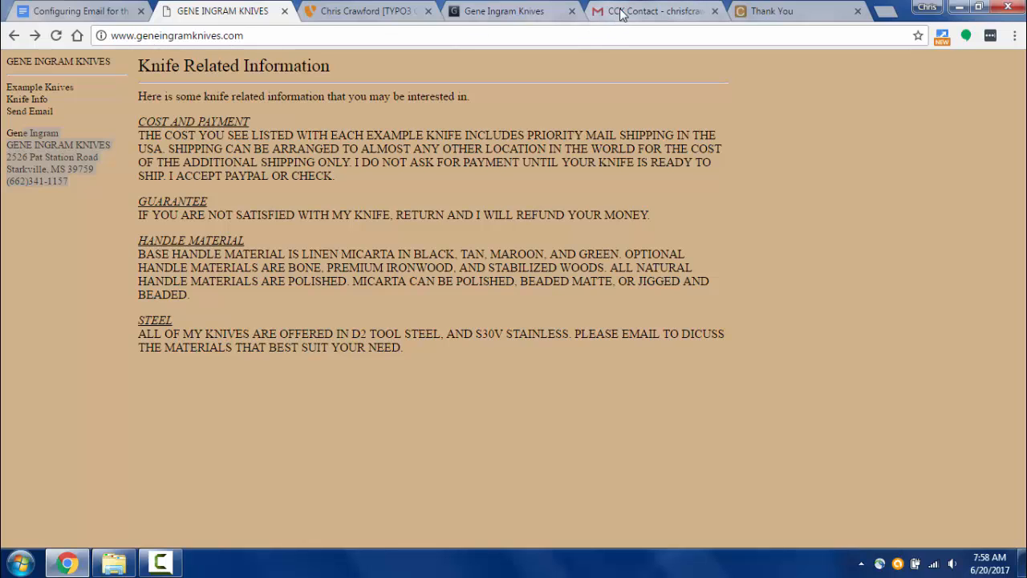
click(766, 12)
click(506, 12)
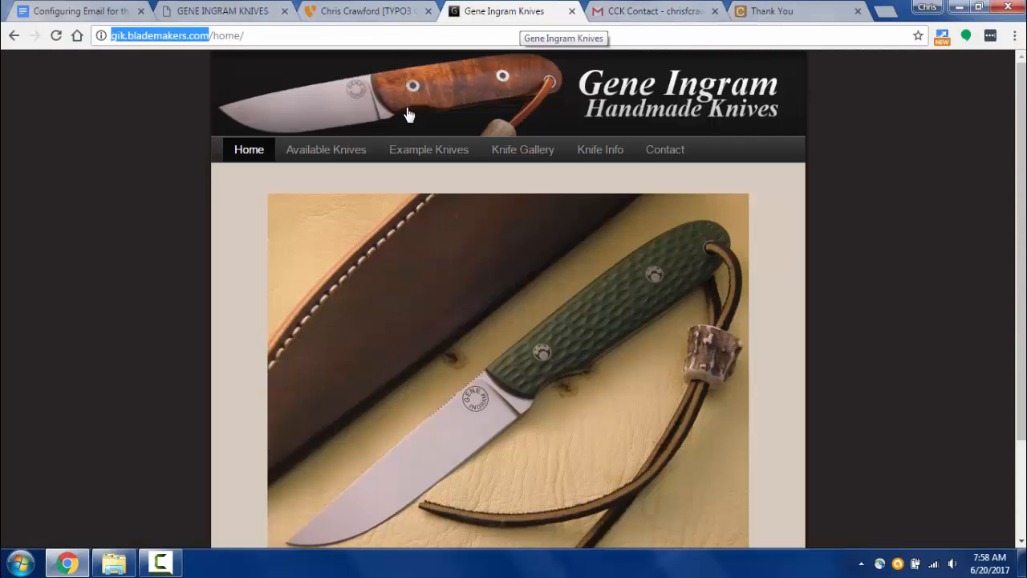
click(273, 37)
click(211, 11)
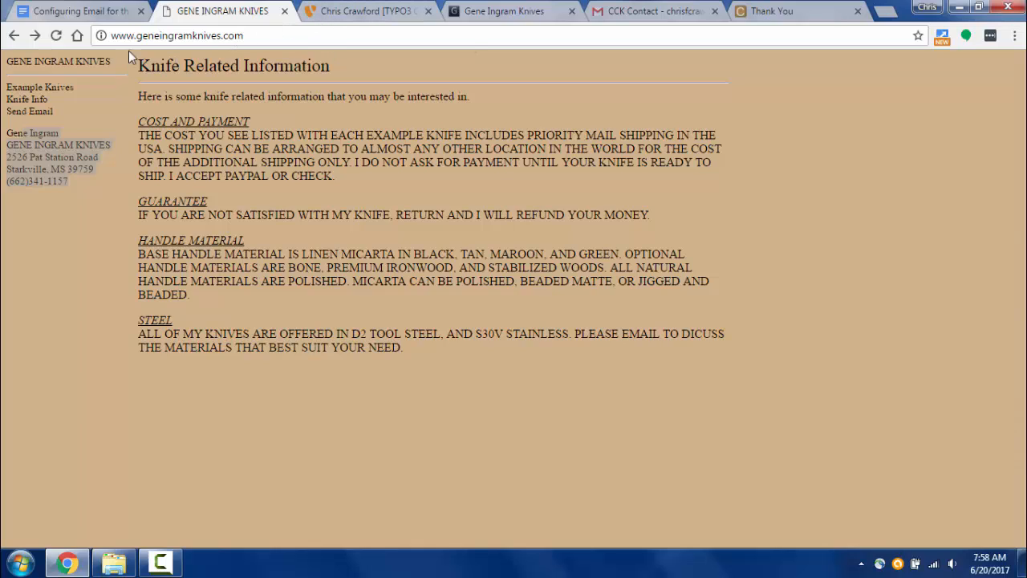
drag(135, 35, 255, 33)
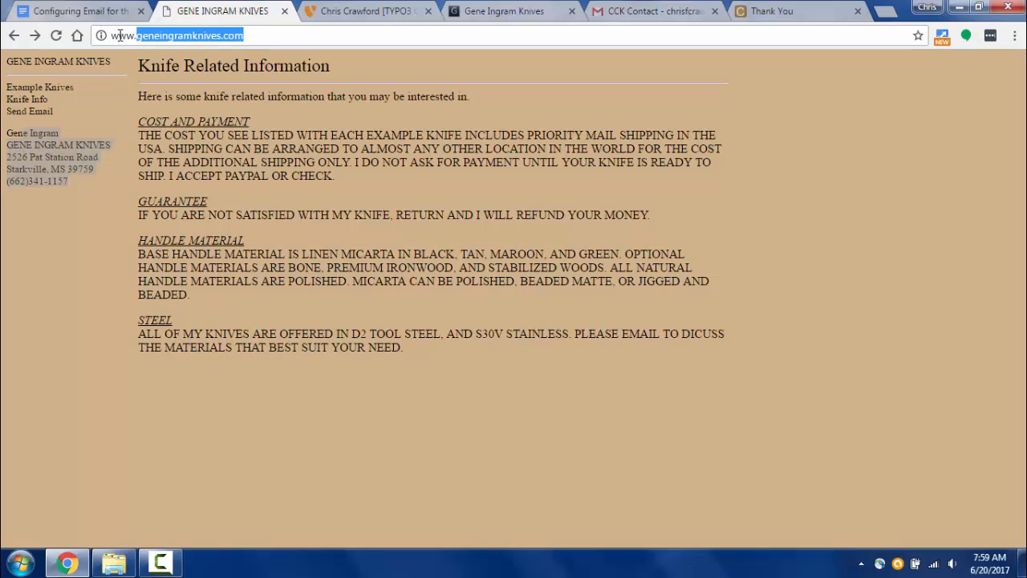
drag(110, 35, 137, 35)
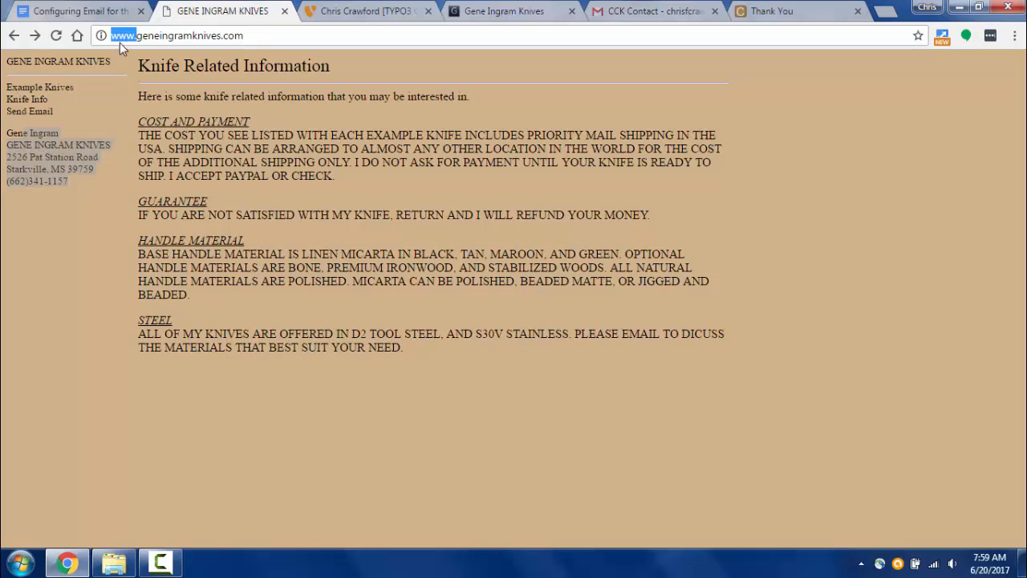
click(118, 35)
drag(113, 35, 138, 35)
click(148, 35)
drag(137, 37, 247, 40)
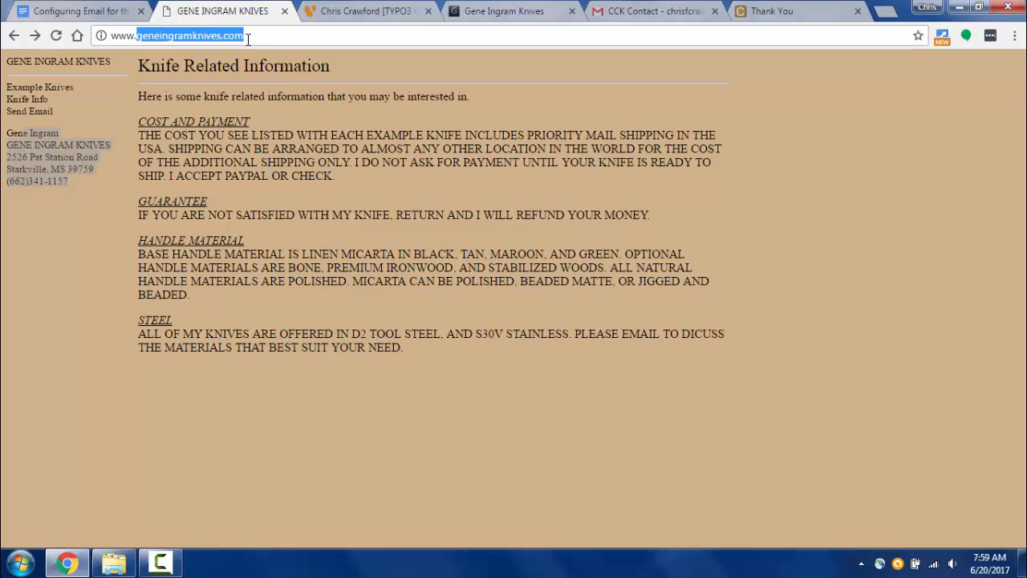
Compare the Thank You page's address with the old geneingramknives.com domain, then go back to the TYPO3 Footer editor
click(795, 13)
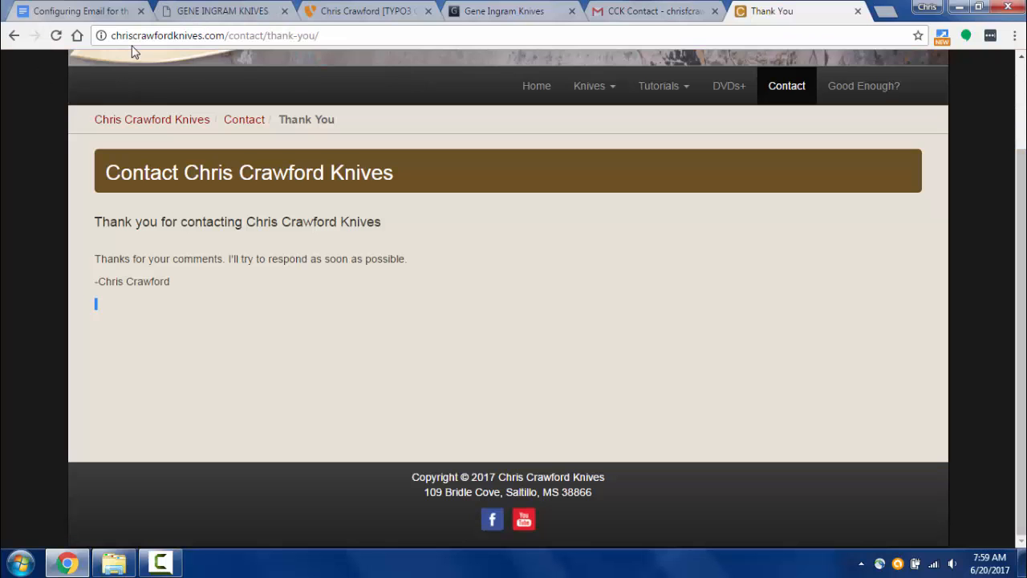
drag(138, 37, 217, 37)
click(207, 16)
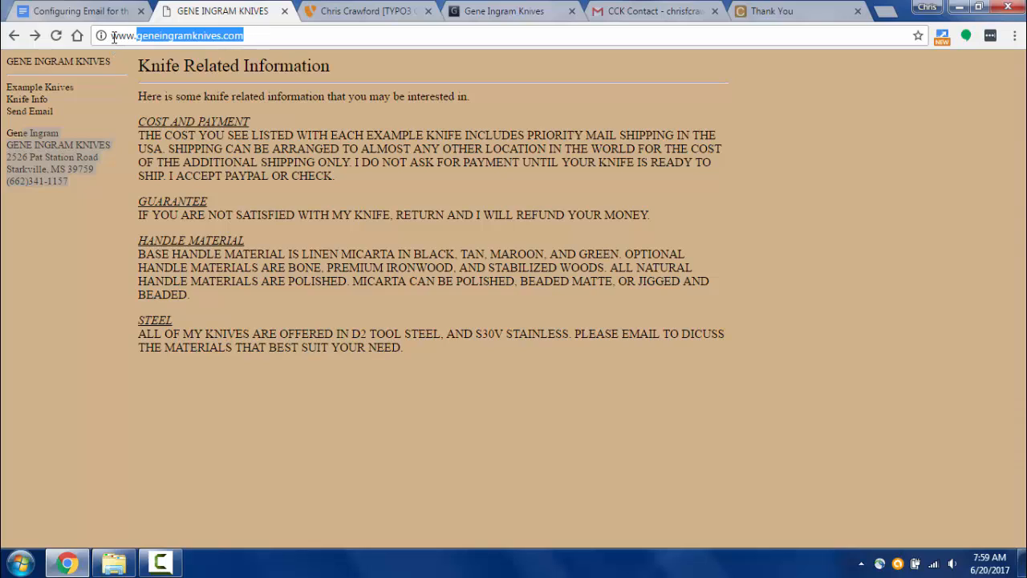
drag(113, 38, 167, 45)
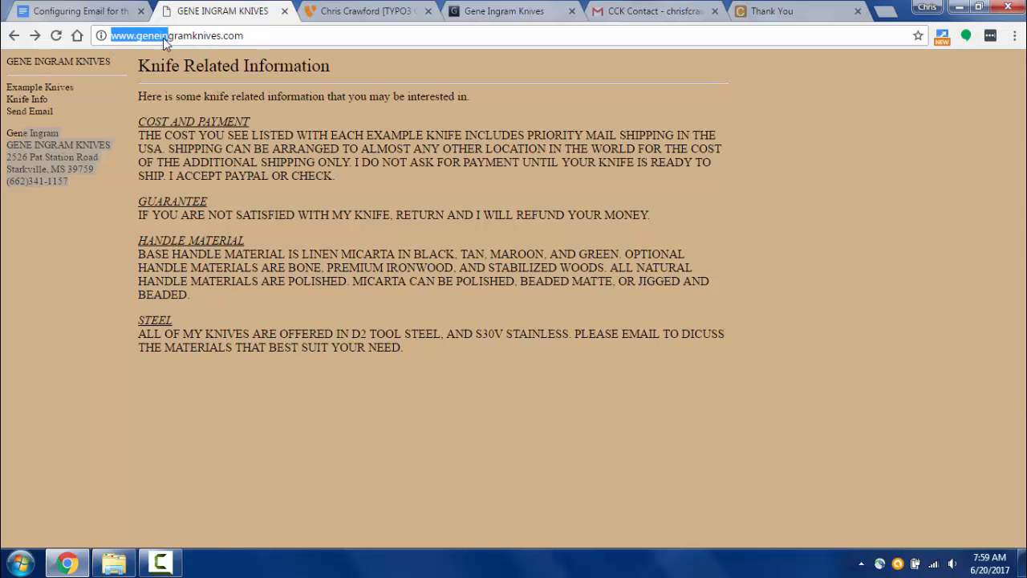
click(152, 37)
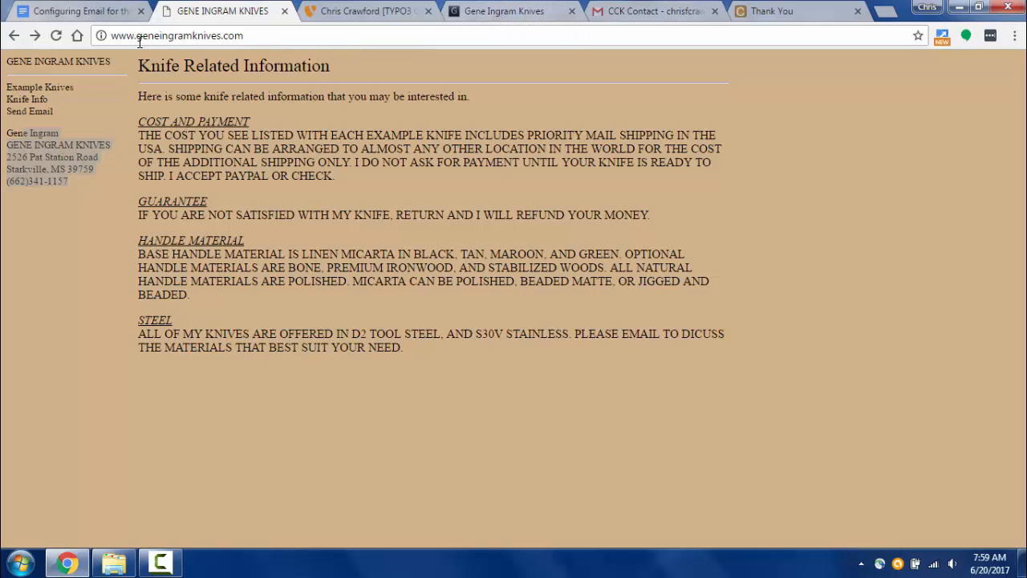
drag(138, 35, 221, 36)
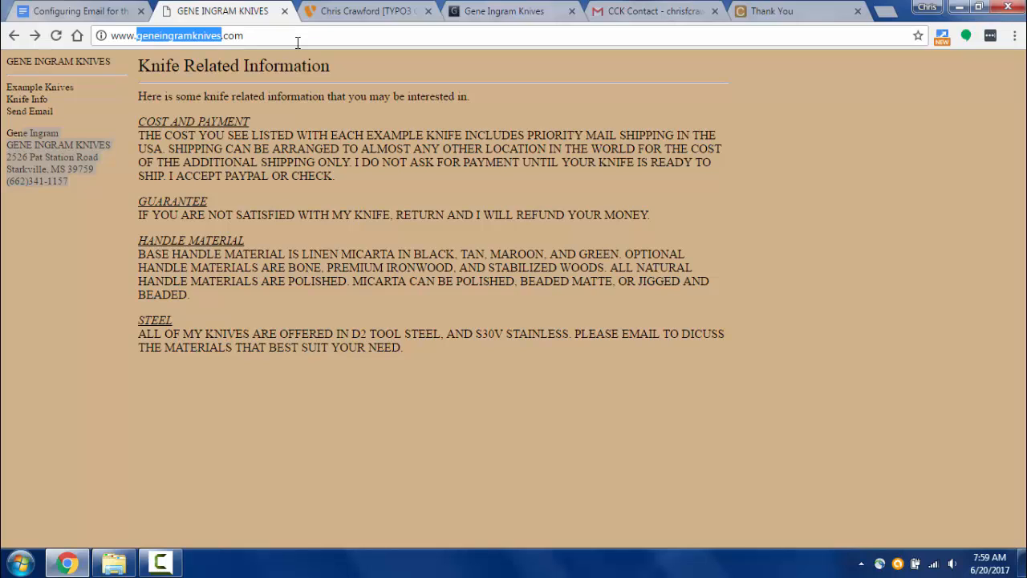
click(379, 16)
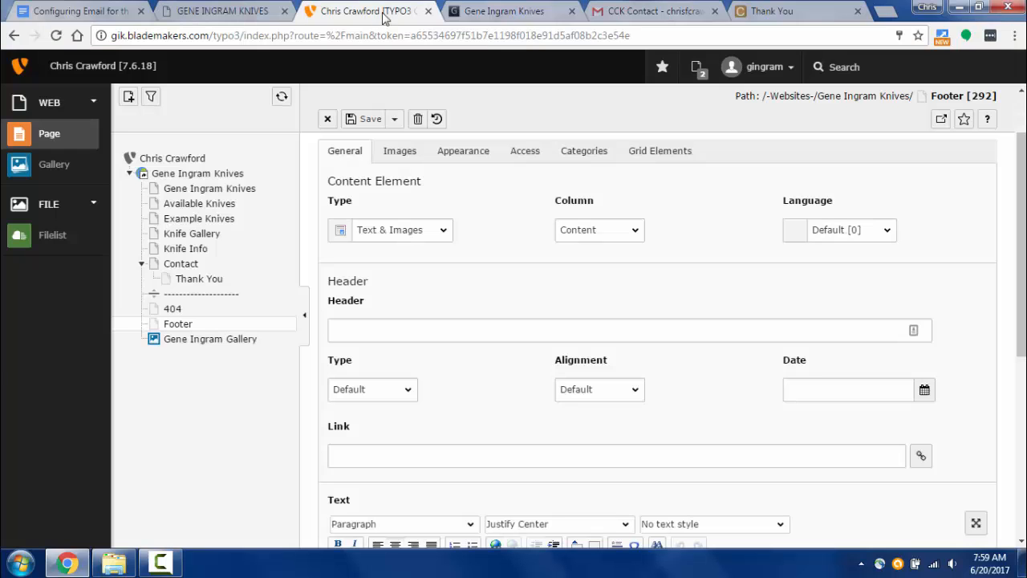
Check the filter notice on the CCK Contact message in Gmail, then view the gik.blademakers.com site
click(654, 8)
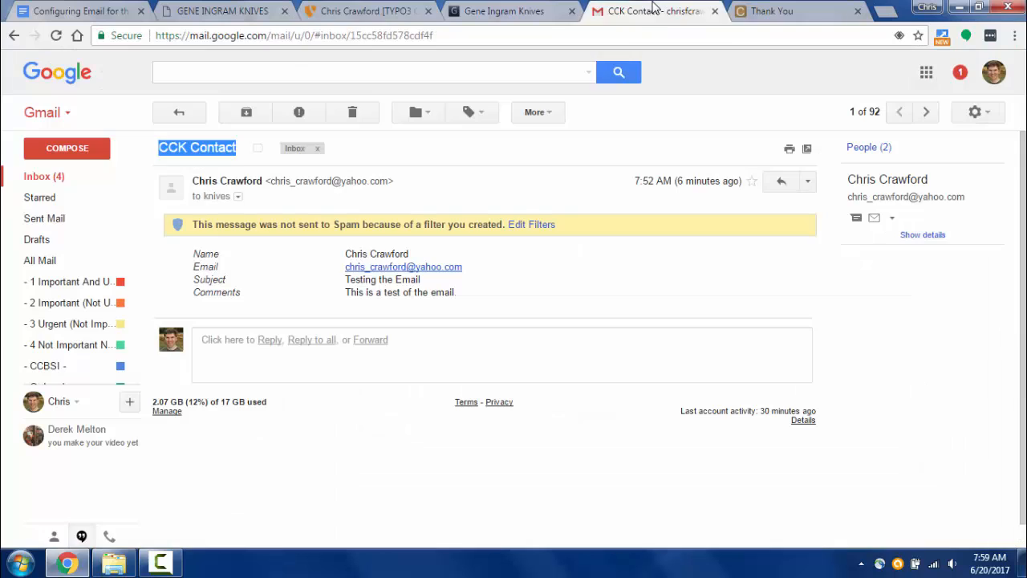
click(517, 16)
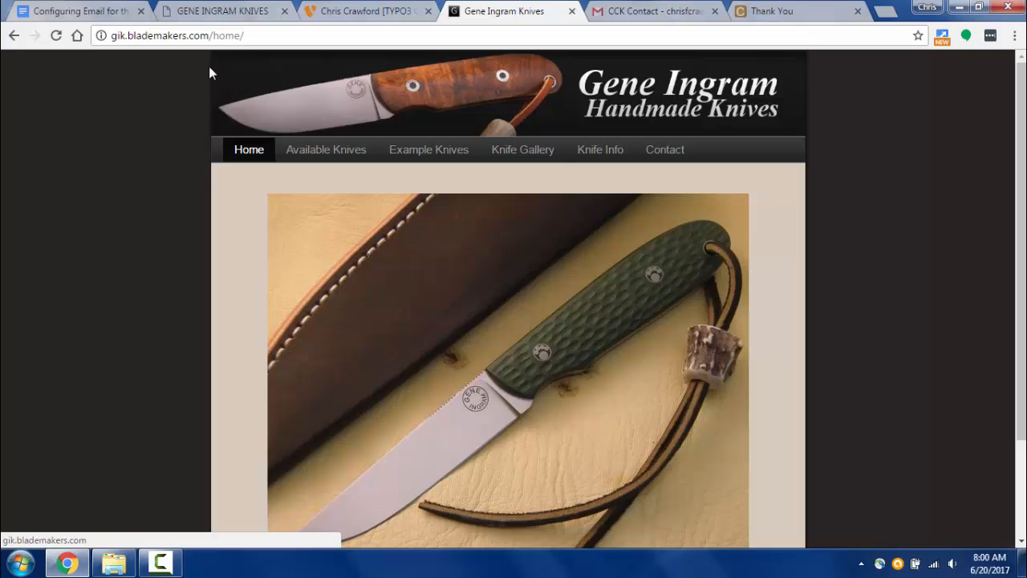
scroll(90, 188, down, 2)
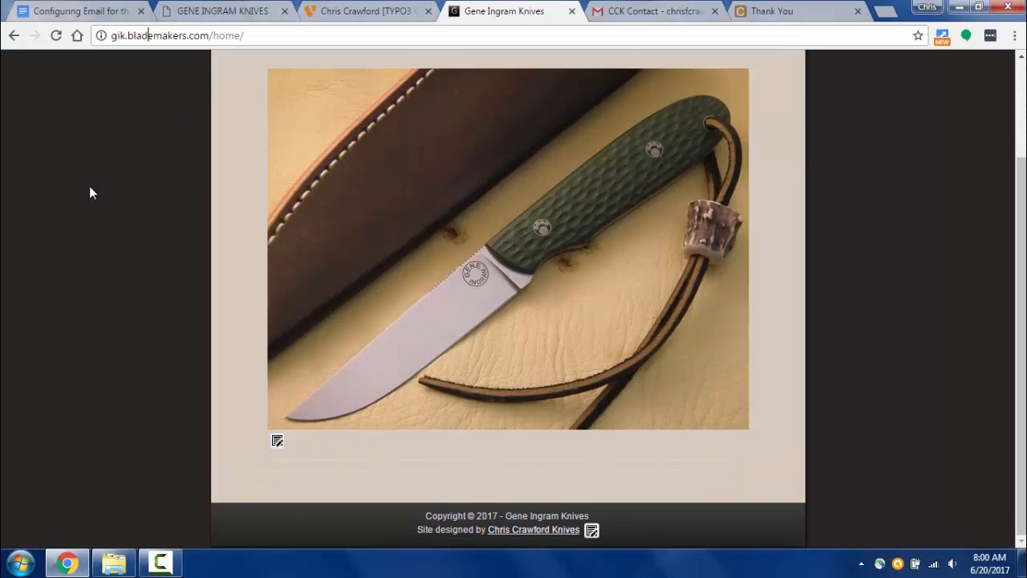
scroll(90, 192, up, 2)
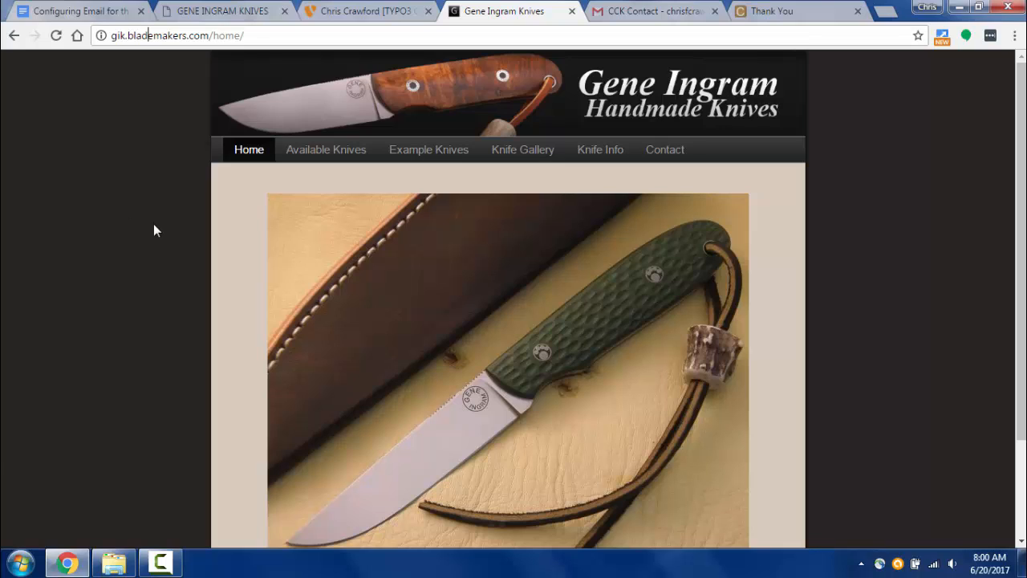
click(166, 567)
click(98, 396)
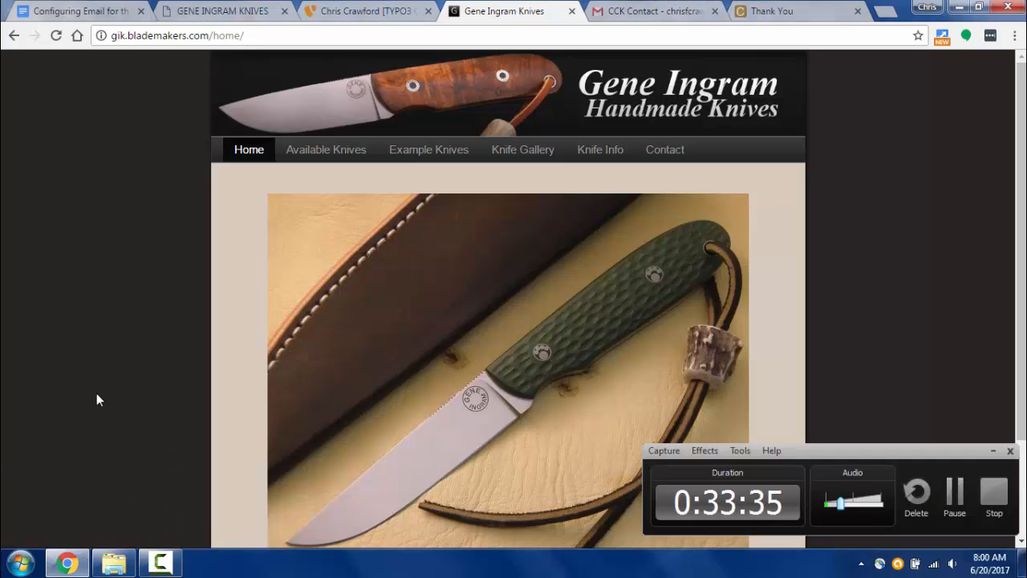